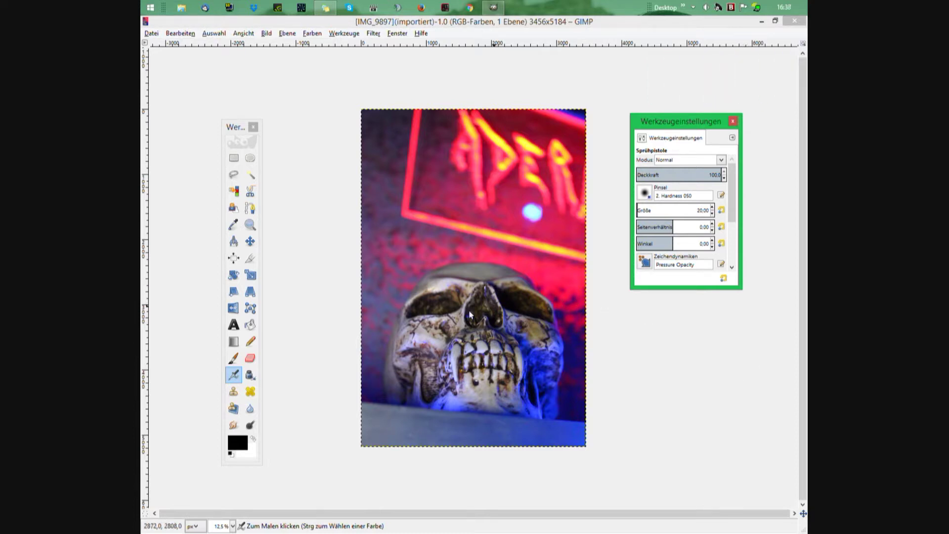
- Zoom in and out around the skull-and-neon-sign photo to inspect it
{"action": "scroll", "coordinate": [470, 315], "scroll_direction": "up", "scroll_amount": 3, "text": "ctrl"}
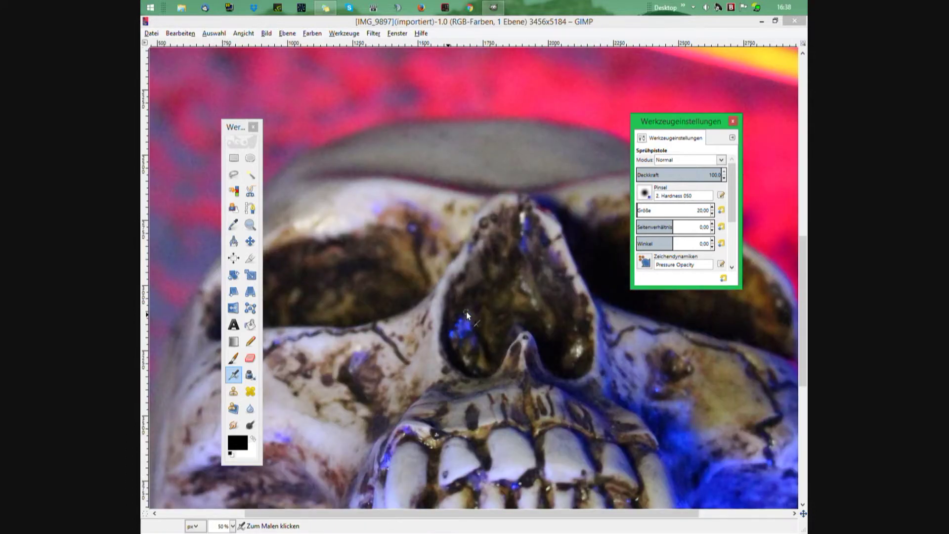
{"action": "scroll", "coordinate": [467, 312], "scroll_direction": "up", "scroll_amount": 5}
{"action": "scroll", "coordinate": [462, 313], "scroll_direction": "down", "scroll_amount": 1, "text": "ctrl"}
{"action": "scroll", "coordinate": [362, 369], "scroll_direction": "down", "scroll_amount": 3}
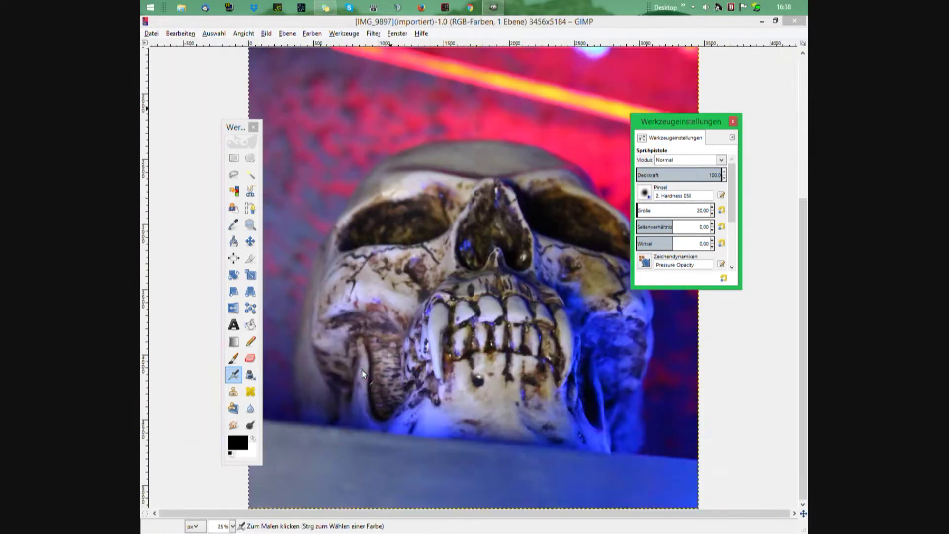
{"action": "scroll", "coordinate": [364, 275], "scroll_direction": "up", "scroll_amount": 4}
{"action": "scroll", "coordinate": [369, 250], "scroll_direction": "up", "scroll_amount": 1}
- Cover the photo with a Quick Mask and switch to the Eraser tool
{"action": "key", "text": "shift+q"}
{"action": "key", "text": "shift+e"}
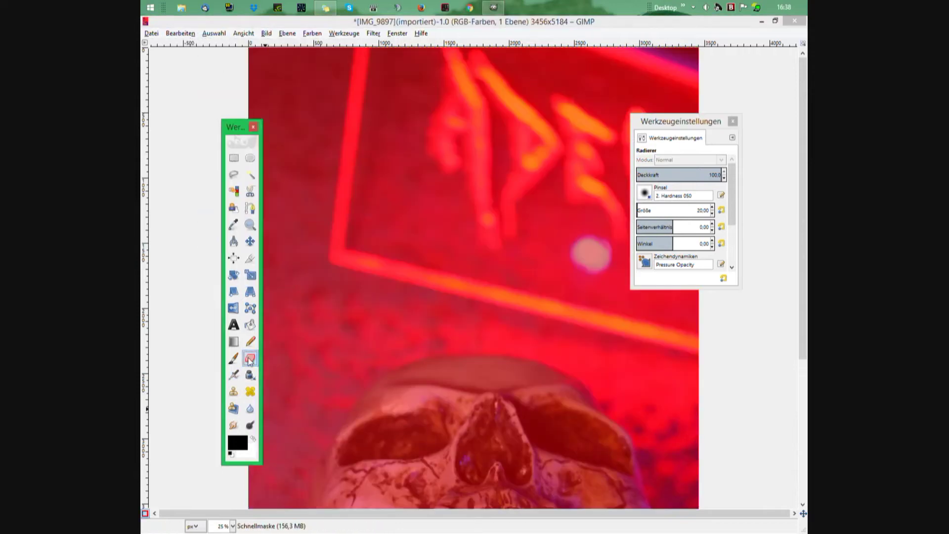
{"action": "scroll", "coordinate": [730, 238], "scroll_direction": "up", "scroll_amount": 3}
{"action": "scroll", "coordinate": [357, 249], "scroll_direction": "up", "scroll_amount": 1, "text": "ctrl"}
{"action": "scroll", "coordinate": [385, 100], "scroll_direction": "down", "scroll_amount": 2, "text": "ctrl"}
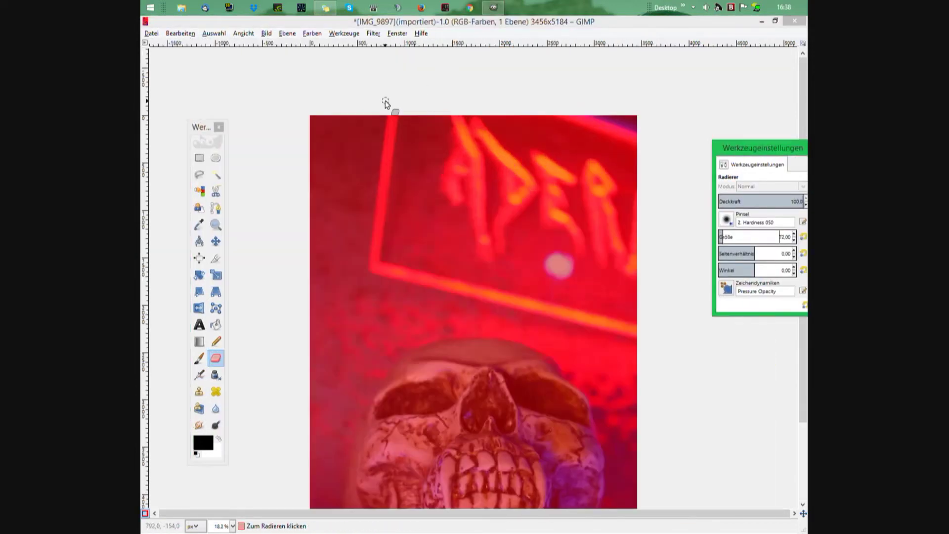
{"action": "scroll", "coordinate": [309, 138], "scroll_direction": "up", "scroll_amount": 3, "text": "ctrl"}
{"action": "scroll", "coordinate": [278, 399], "scroll_direction": "down", "scroll_amount": 1, "text": "ctrl"}
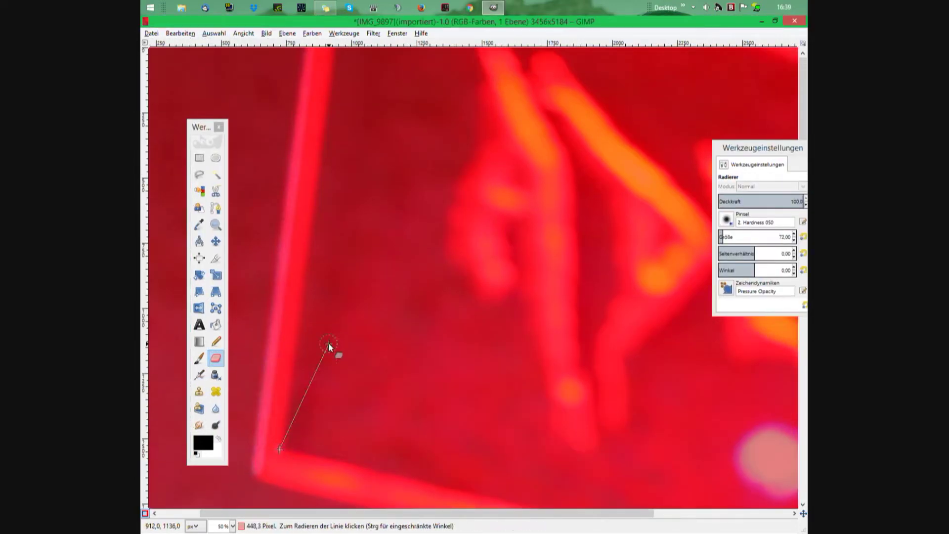
{"action": "scroll", "coordinate": [328, 343], "scroll_direction": "down", "scroll_amount": 2, "text": "ctrl"}
{"action": "scroll", "coordinate": [366, 235], "scroll_direction": "up", "scroll_amount": 4, "text": "ctrl"}
{"action": "scroll", "coordinate": [323, 381], "scroll_direction": "down", "scroll_amount": 1, "text": "ctrl"}
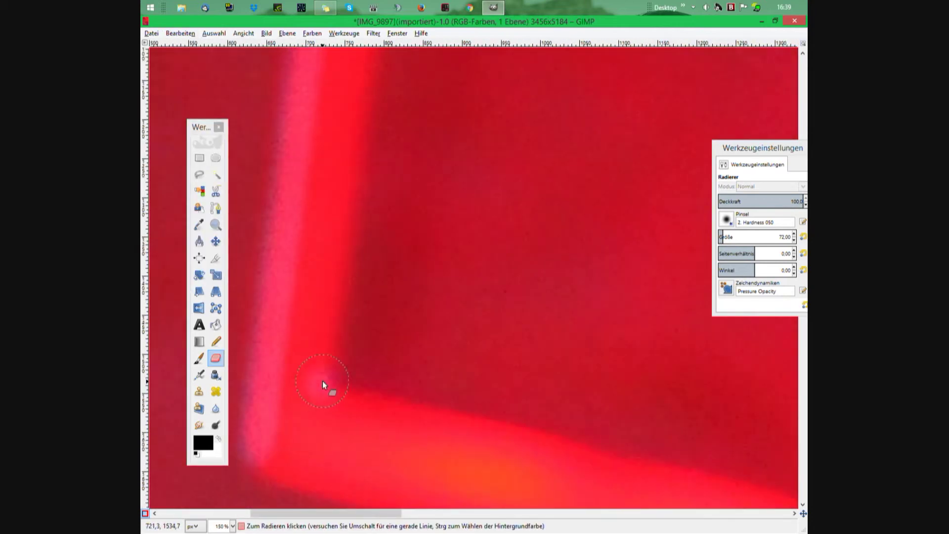
{"action": "scroll", "coordinate": [354, 91], "scroll_direction": "down", "scroll_amount": 2, "text": "ctrl"}
{"action": "scroll", "coordinate": [283, 66], "scroll_direction": "up", "scroll_amount": 3, "text": "ctrl"}
{"action": "scroll", "coordinate": [277, 148], "scroll_direction": "down", "scroll_amount": 2, "text": "ctrl"}
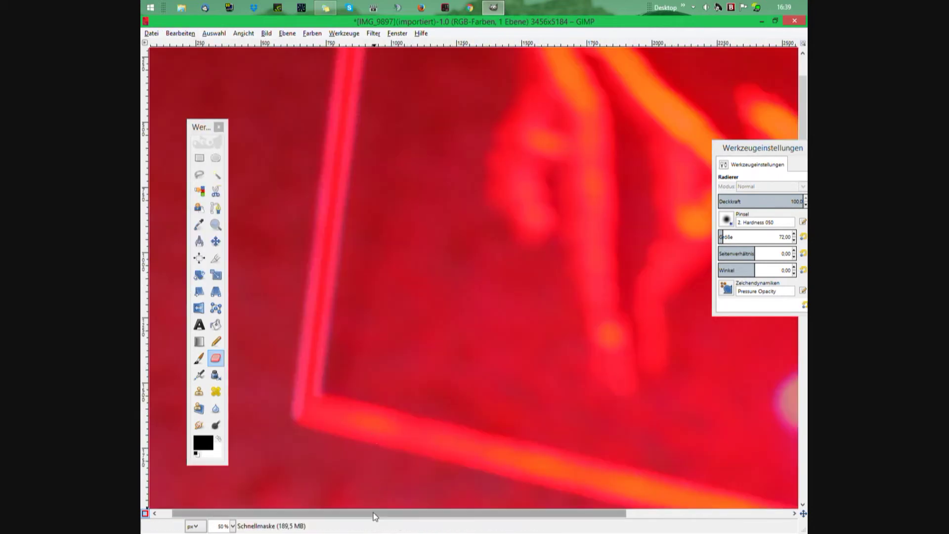
- Erase the quick mask along the neon frame and the first letter edges
{"action": "scroll", "coordinate": [263, 198], "scroll_direction": "up", "scroll_amount": 3, "text": "ctrl"}
{"action": "left_click_drag", "start_coordinate": [435, 518], "coordinate": [752, 339]}
{"action": "left_click_drag", "start_coordinate": [761, 148], "coordinate": [266, 147]}
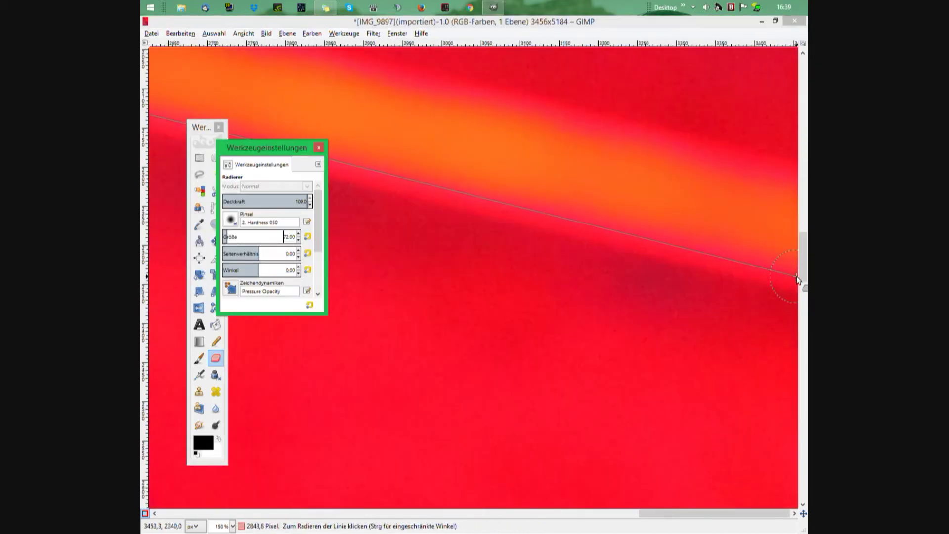
{"action": "scroll", "coordinate": [441, 448], "scroll_direction": "up", "scroll_amount": 5}
{"action": "scroll", "coordinate": [500, 120], "scroll_direction": "down", "scroll_amount": 2, "text": "ctrl"}
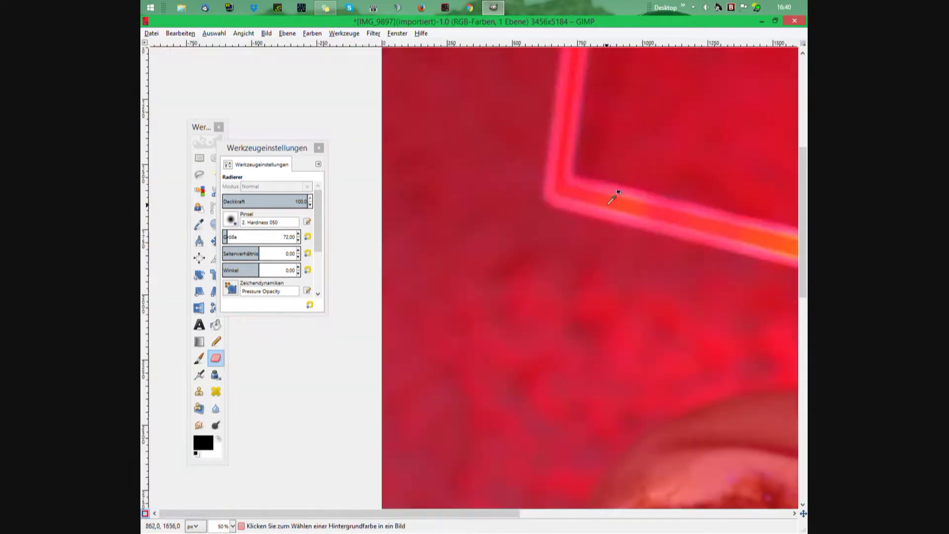
{"action": "left_click_drag", "start_coordinate": [271, 147], "coordinate": [771, 153]}
{"action": "left_click_drag", "start_coordinate": [198, 127], "coordinate": [163, 138]}
{"action": "scroll", "coordinate": [458, 244], "scroll_direction": "up", "scroll_amount": 5}
{"action": "left_click_drag", "start_coordinate": [411, 109], "coordinate": [388, 50]}
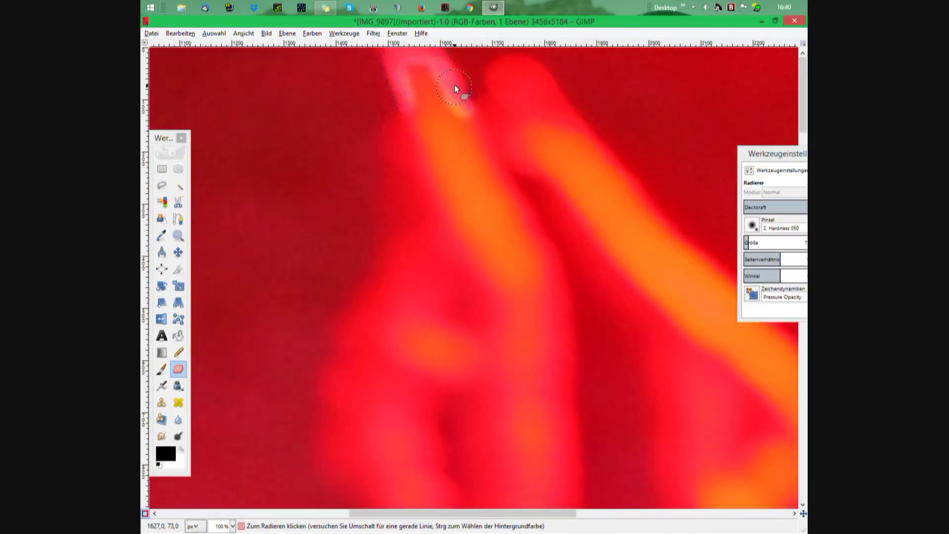
{"action": "mouse_move", "coordinate": [455, 89]}
{"action": "left_mouse_down"}
{"action": "mouse_move", "coordinate": [593, 153]}
{"action": "mouse_move", "coordinate": [411, 140]}
{"action": "mouse_move", "coordinate": [362, 335]}
{"action": "left_mouse_up"}
{"action": "scroll", "coordinate": [356, 247], "scroll_direction": "down", "scroll_amount": 5}
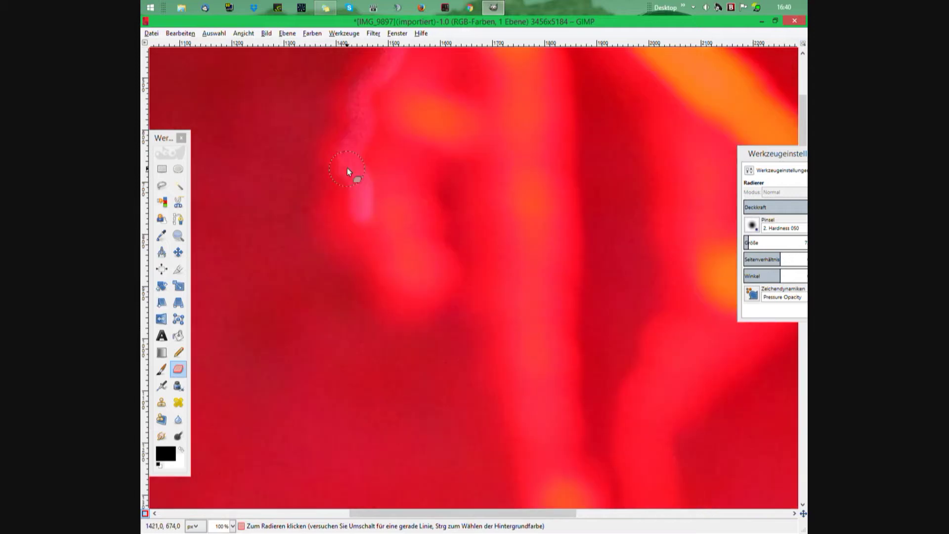
{"action": "mouse_move", "coordinate": [347, 171]}
{"action": "left_mouse_down"}
{"action": "mouse_move", "coordinate": [475, 302]}
{"action": "mouse_move", "coordinate": [524, 425]}
{"action": "left_mouse_up"}
{"action": "scroll", "coordinate": [524, 425], "scroll_direction": "down", "scroll_amount": 5}
{"action": "mouse_move", "coordinate": [525, 243]}
{"action": "left_mouse_down"}
{"action": "mouse_move", "coordinate": [600, 247]}
{"action": "mouse_move", "coordinate": [568, 104]}
{"action": "left_mouse_up"}
{"action": "scroll", "coordinate": [570, 265], "scroll_direction": "up", "scroll_amount": 5}
- Trace more letter outlines with the eraser, clearing along their tops and sides
{"action": "left_click_drag", "start_coordinate": [570, 264], "coordinate": [559, 93]}
{"action": "scroll", "coordinate": [547, 253], "scroll_direction": "up", "scroll_amount": 5}
{"action": "left_click_drag", "start_coordinate": [548, 253], "coordinate": [661, 306]}
{"action": "scroll", "coordinate": [662, 221], "scroll_direction": "down", "scroll_amount": 5}
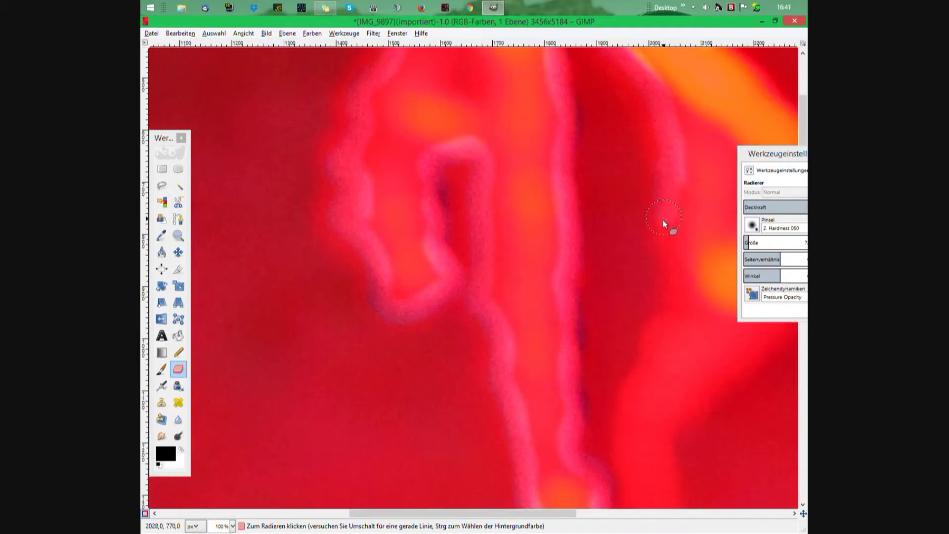
{"action": "scroll", "coordinate": [638, 232], "scroll_direction": "down", "scroll_amount": 5}
{"action": "scroll", "coordinate": [534, 276], "scroll_direction": "up", "scroll_amount": 5}
{"action": "scroll", "coordinate": [534, 276], "scroll_direction": "right", "scroll_amount": 8}
{"action": "left_click_drag", "start_coordinate": [494, 181], "coordinate": [373, 70]}
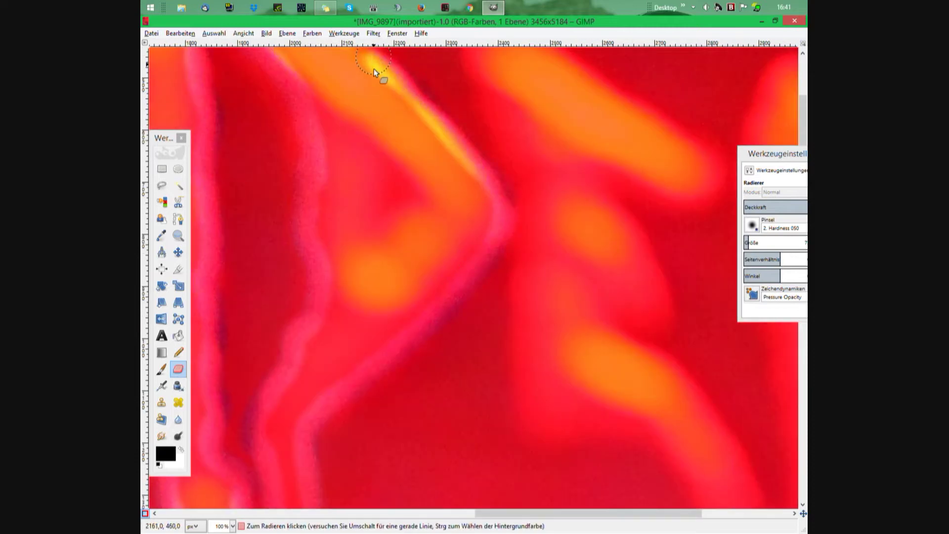
{"action": "scroll", "coordinate": [514, 267], "scroll_direction": "up", "scroll_amount": 5}
{"action": "left_click_drag", "start_coordinate": [514, 267], "coordinate": [544, 377]}
{"action": "scroll", "coordinate": [544, 377], "scroll_direction": "down", "scroll_amount": 2}
{"action": "left_click_drag", "start_coordinate": [326, 247], "coordinate": [483, 462]}
{"action": "scroll", "coordinate": [483, 463], "scroll_direction": "down", "scroll_amount": 5}
{"action": "mouse_move", "coordinate": [494, 149]}
{"action": "left_mouse_down"}
{"action": "mouse_move", "coordinate": [520, 254]}
{"action": "mouse_move", "coordinate": [519, 340]}
{"action": "left_mouse_up"}
{"action": "scroll", "coordinate": [519, 339], "scroll_direction": "up", "scroll_amount": 5}
- Clear the mask along the next letter and the orange letter's top and right edge
{"action": "scroll", "coordinate": [379, 437], "scroll_direction": "right", "scroll_amount": 2}
{"action": "scroll", "coordinate": [659, 494], "scroll_direction": "down", "scroll_amount": 2}
{"action": "left_click_drag", "start_coordinate": [495, 218], "coordinate": [519, 405]}
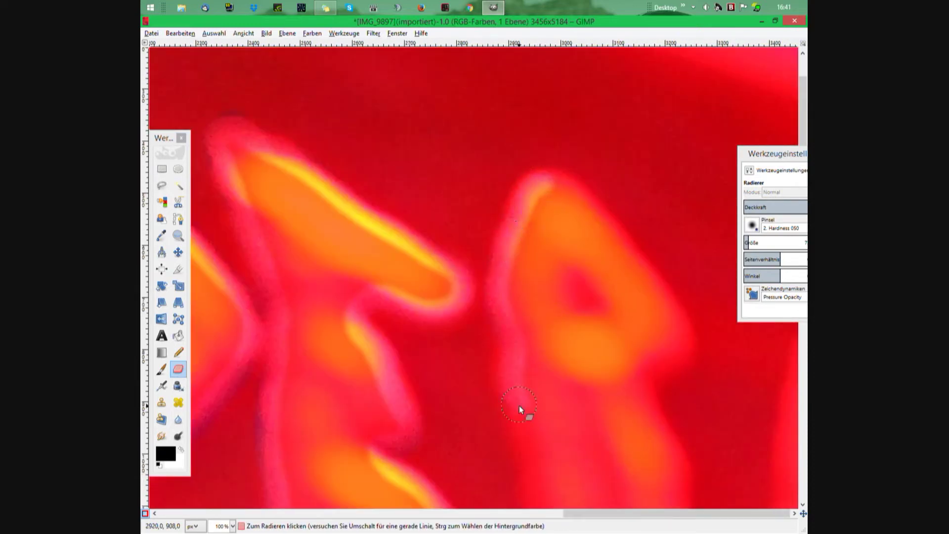
{"action": "scroll", "coordinate": [543, 405], "scroll_direction": "up", "scroll_amount": 5}
{"action": "left_click_drag", "start_coordinate": [776, 153], "coordinate": [306, 106]}
{"action": "scroll", "coordinate": [541, 72], "scroll_direction": "down", "scroll_amount": 5}
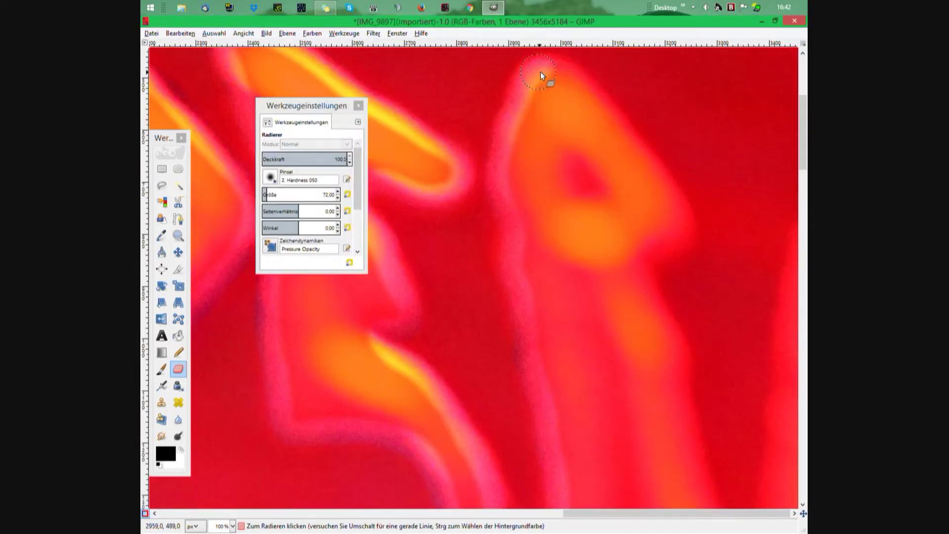
{"action": "left_click_drag", "start_coordinate": [541, 72], "coordinate": [675, 348]}
{"action": "scroll", "coordinate": [675, 348], "scroll_direction": "down", "scroll_amount": 5}
{"action": "scroll", "coordinate": [529, 234], "scroll_direction": "up", "scroll_amount": 5}
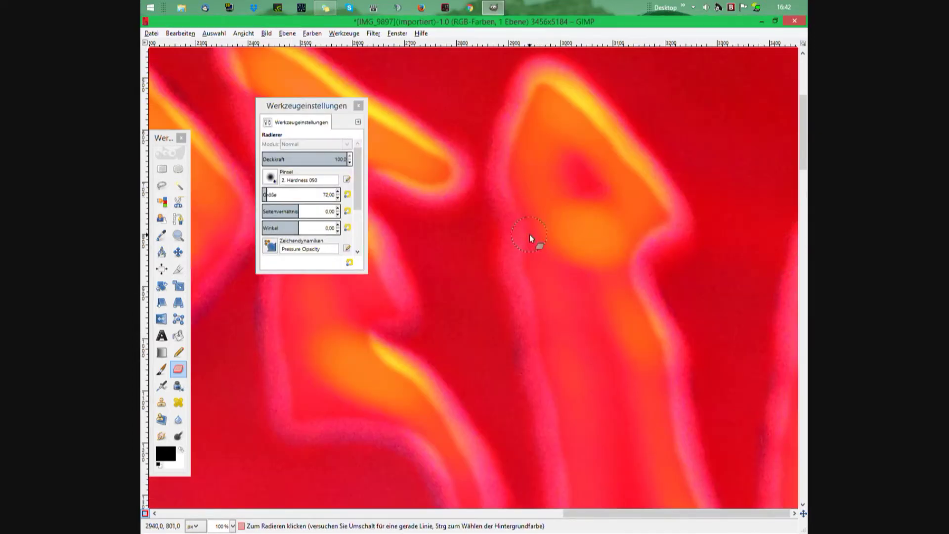
{"action": "scroll", "coordinate": [529, 234], "scroll_direction": "down", "scroll_amount": 2}
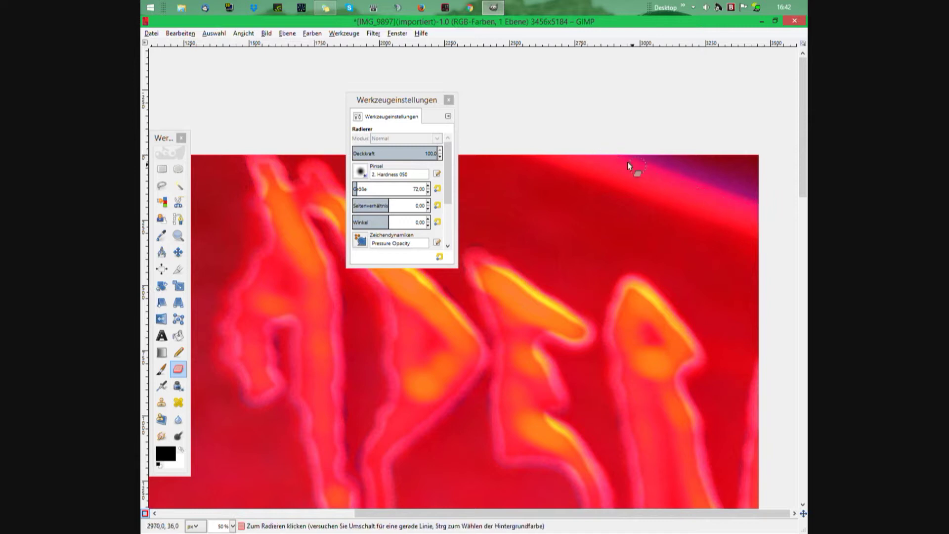
- Free-select the rightmost neon letter and cut it out of the quick mask
{"action": "key", "text": "f"}
{"action": "left_click", "coordinate": [586, 143]}
{"action": "left_click", "coordinate": [773, 214]}
{"action": "left_click", "coordinate": [766, 238]}
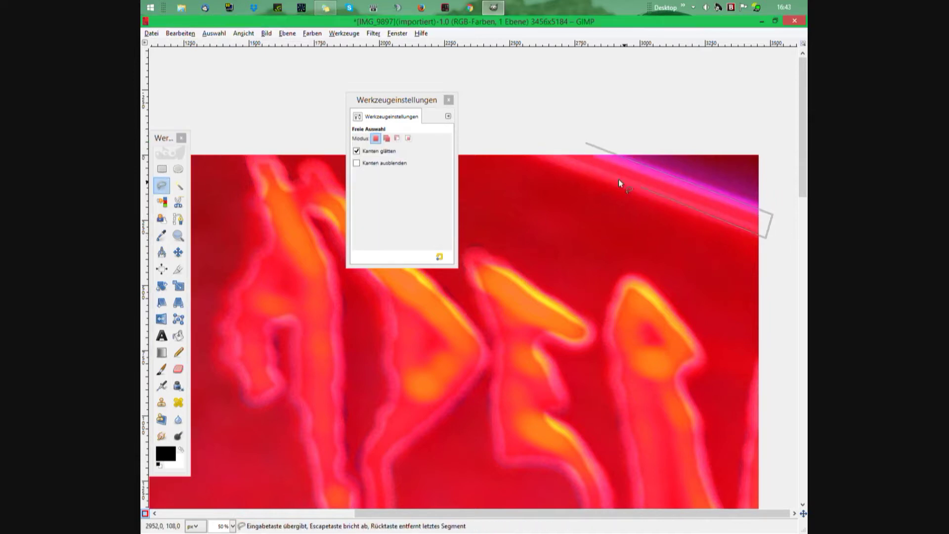
{"action": "left_click", "coordinate": [181, 33]}
{"action": "left_click_drag", "start_coordinate": [397, 99], "coordinate": [210, 51]}
{"action": "scroll", "coordinate": [701, 231], "scroll_direction": "down", "scroll_amount": 5}
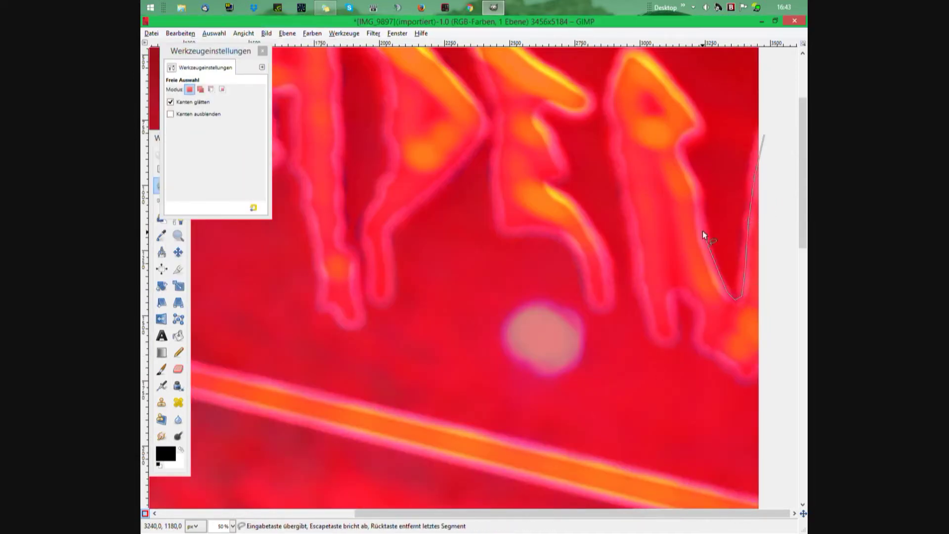
{"action": "key", "text": "Return"}
{"action": "left_click", "coordinate": [180, 33]}
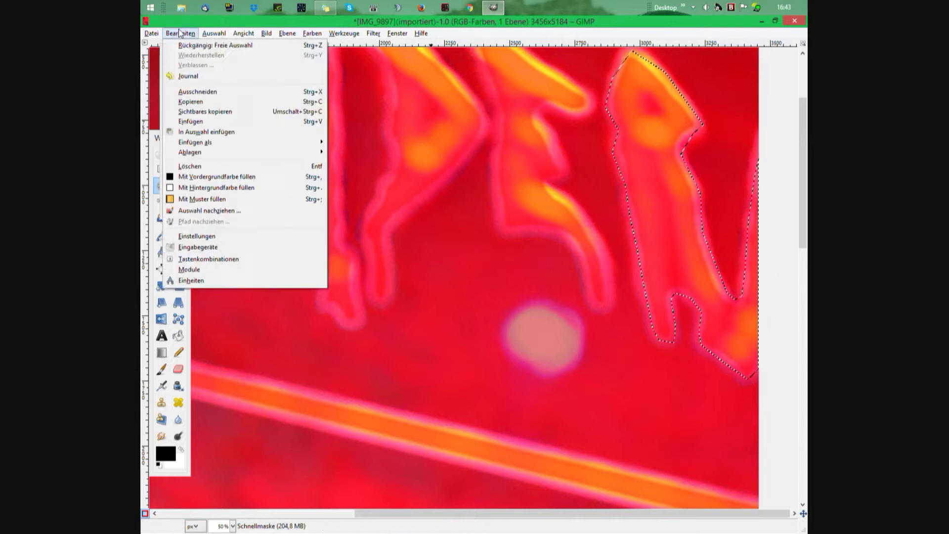
{"action": "left_click", "coordinate": [202, 89]}
{"action": "scroll", "coordinate": [521, 198], "scroll_direction": "up", "scroll_amount": 2}
- Outline the next letter with Free Select and cut it from the mask
{"action": "left_click", "coordinate": [543, 229]}
{"action": "left_click", "coordinate": [563, 281]}
{"action": "left_click", "coordinate": [563, 294]}
{"action": "left_click", "coordinate": [548, 299]}
{"action": "left_click", "coordinate": [583, 332]}
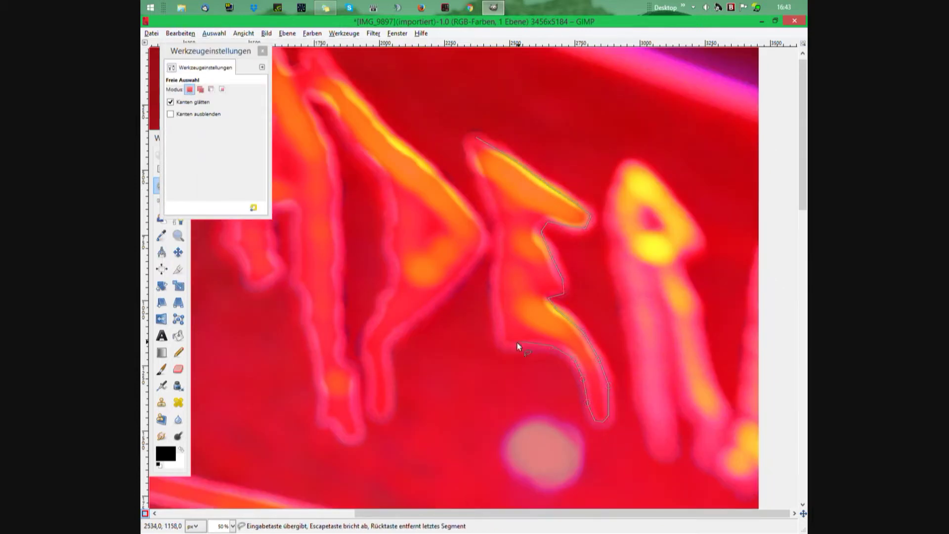
{"action": "left_click", "coordinate": [477, 137]}
{"action": "left_click", "coordinate": [180, 33]}
{"action": "left_click", "coordinate": [201, 89]}
{"action": "left_click_drag", "start_coordinate": [210, 50], "coordinate": [649, 112]}
{"action": "scroll", "coordinate": [475, 277], "scroll_direction": "left", "scroll_amount": 2}
- Outline the first letter and cut it out of the mask
{"action": "left_click", "coordinate": [301, 52]}
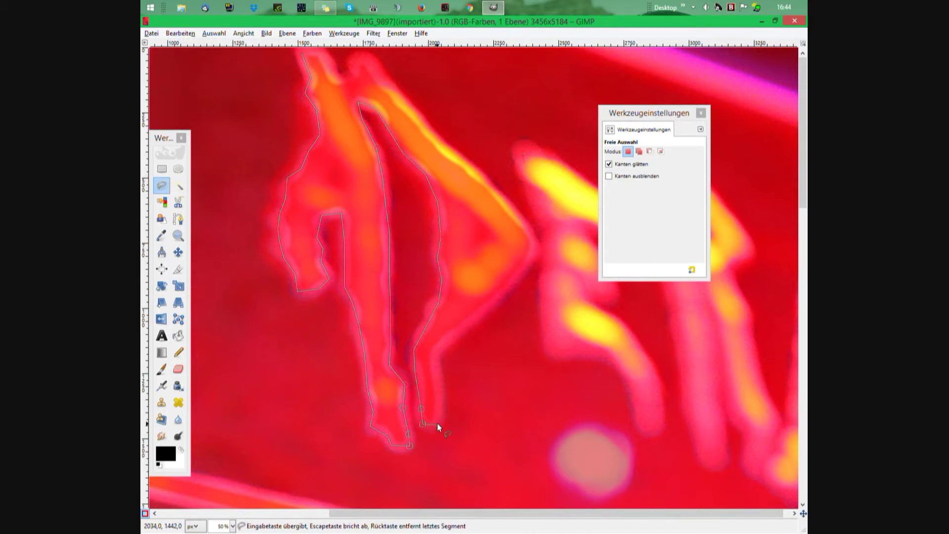
{"action": "key", "text": "Return"}
{"action": "left_click", "coordinate": [214, 34]}
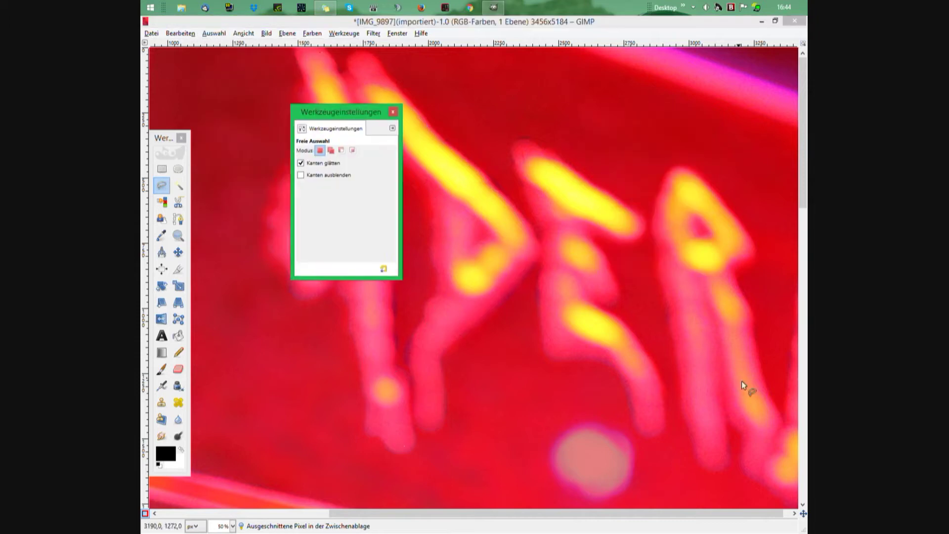
{"action": "left_click", "coordinate": [214, 34]}
{"action": "scroll", "coordinate": [300, 242], "scroll_direction": "up", "scroll_amount": 1}
- Outline the neon frame, cut it from the mask, and turn the quick mask into a selection
{"action": "left_click", "coordinate": [430, 165]}
{"action": "scroll", "coordinate": [430, 165], "scroll_direction": "down", "scroll_amount": 2, "text": "ctrl"}
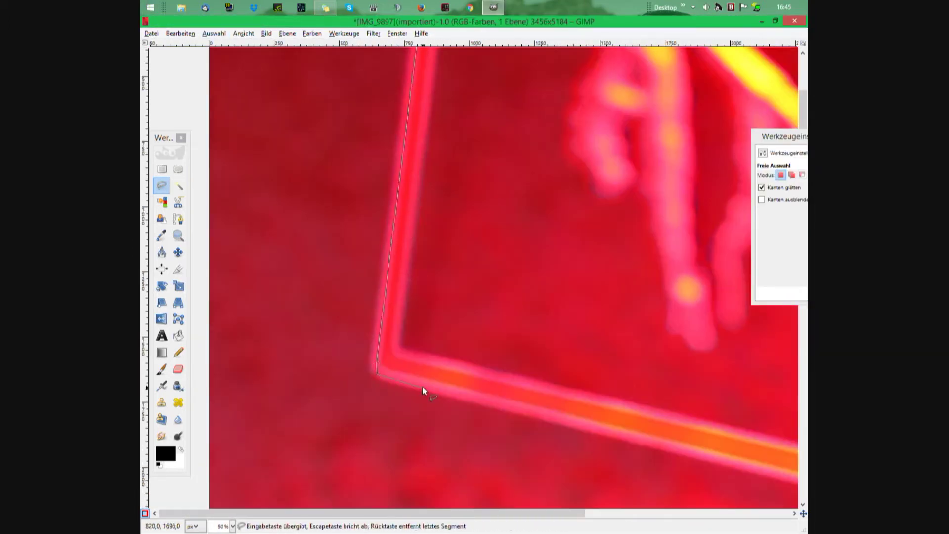
{"action": "left_click", "coordinate": [422, 387]}
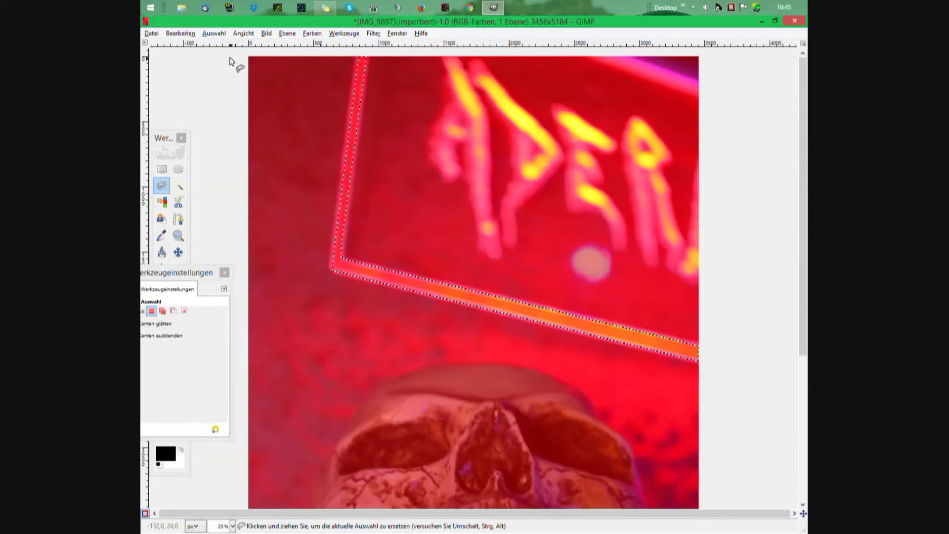
{"action": "key", "text": "ctrl+x"}
{"action": "left_click", "coordinate": [214, 33]}
{"action": "left_click", "coordinate": [251, 217]}
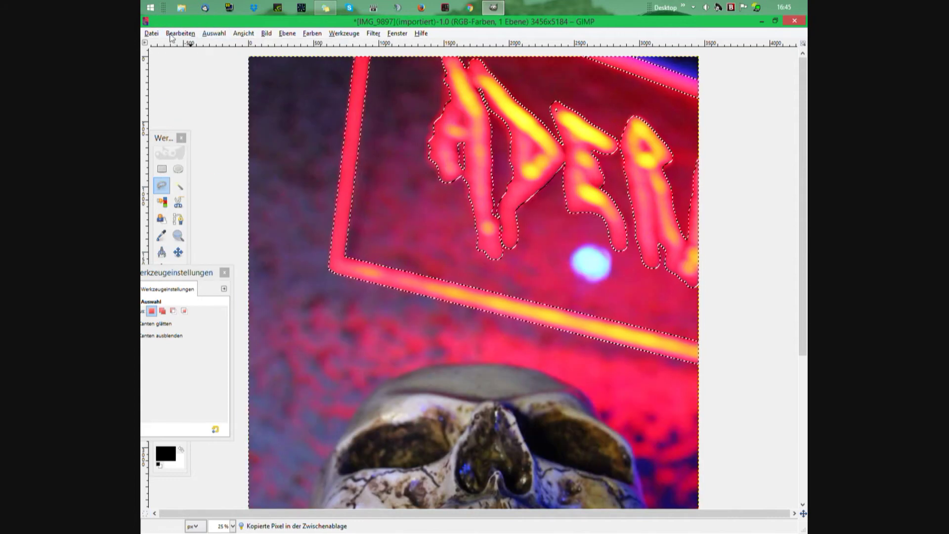
- Paste the neon sign as a new image and save it as aderlass.xcf on the Desktop
{"action": "key", "text": "ctrl+shift+v"}
{"action": "key", "text": "ctrl+s"}
{"action": "left_click", "coordinate": [284, 185]}
{"action": "type", "text": "ader"}
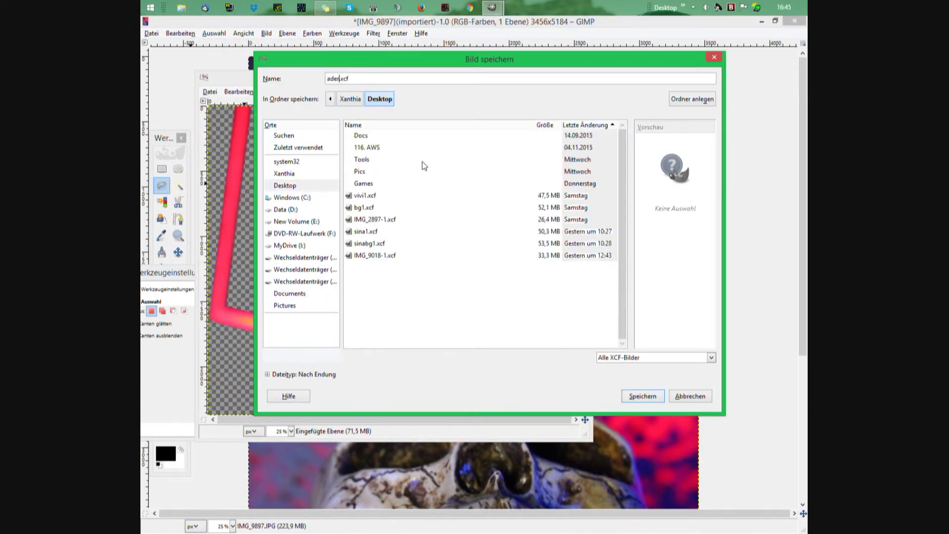
{"action": "key", "text": "Return"}
- Invert the selection, paste the sign-free photo as a new image, and save it as ader1
{"action": "left_click", "coordinate": [214, 33]}
{"action": "left_click", "coordinate": [217, 66]}
{"action": "left_click", "coordinate": [180, 33]}
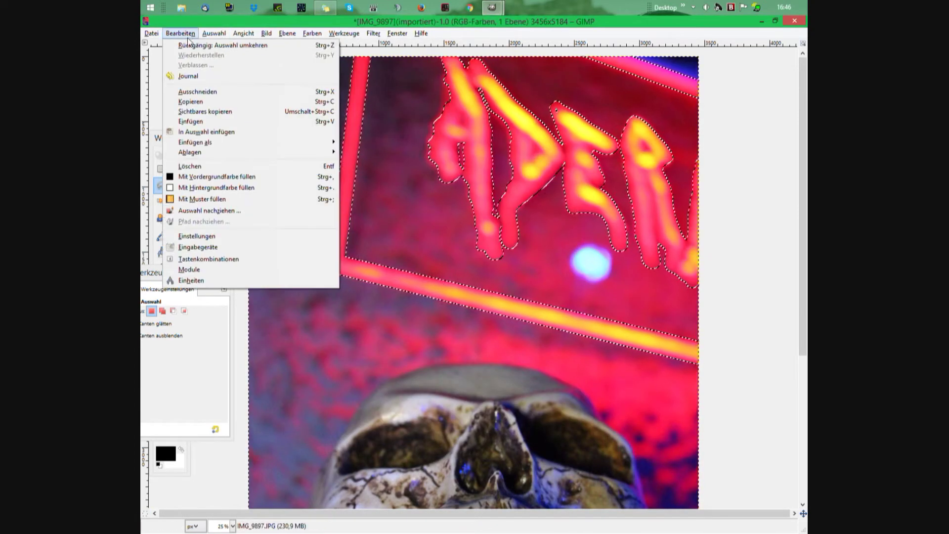
{"action": "left_click", "coordinate": [188, 101]}
{"action": "key", "text": "ctrl+shift+v"}
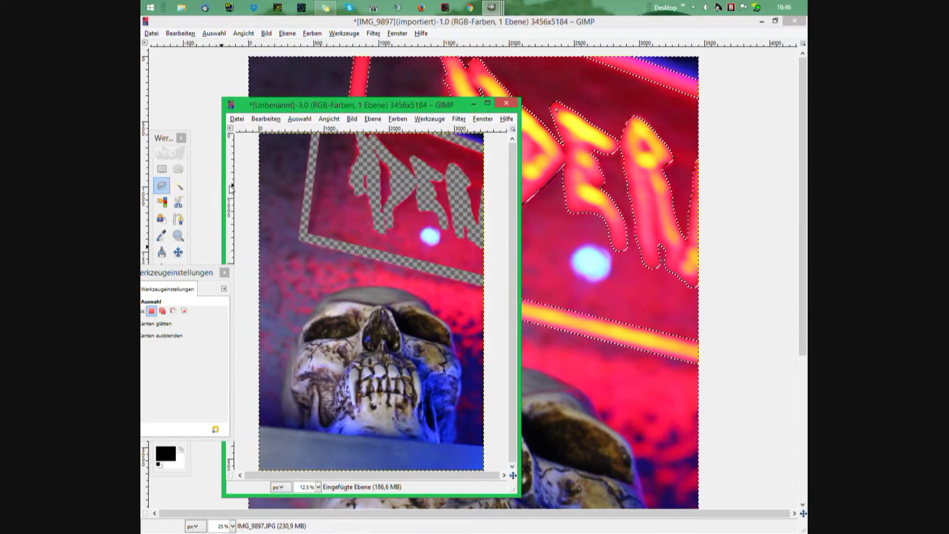
{"action": "key", "text": "ctrl+s"}
{"action": "type", "text": "ader1"}
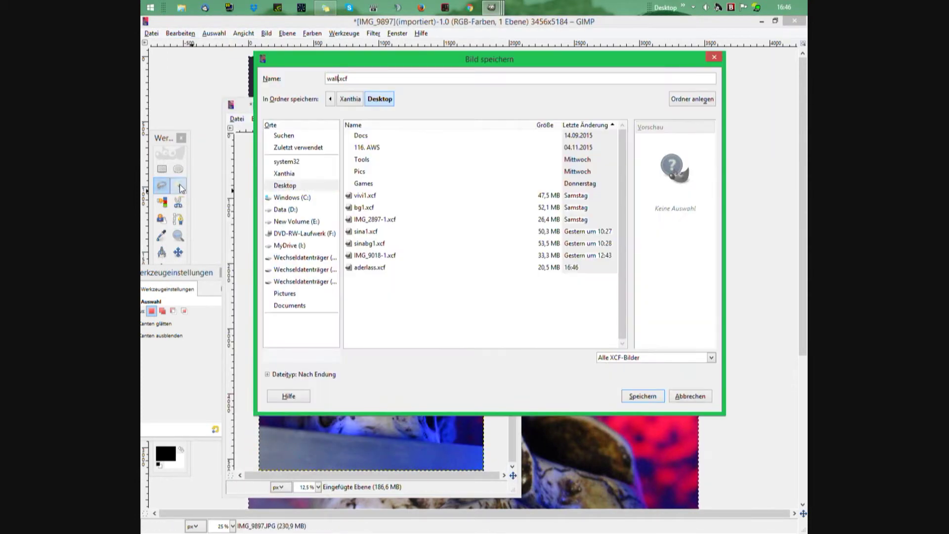
{"action": "key", "text": "Return"}
{"action": "left_click", "coordinate": [214, 33]}
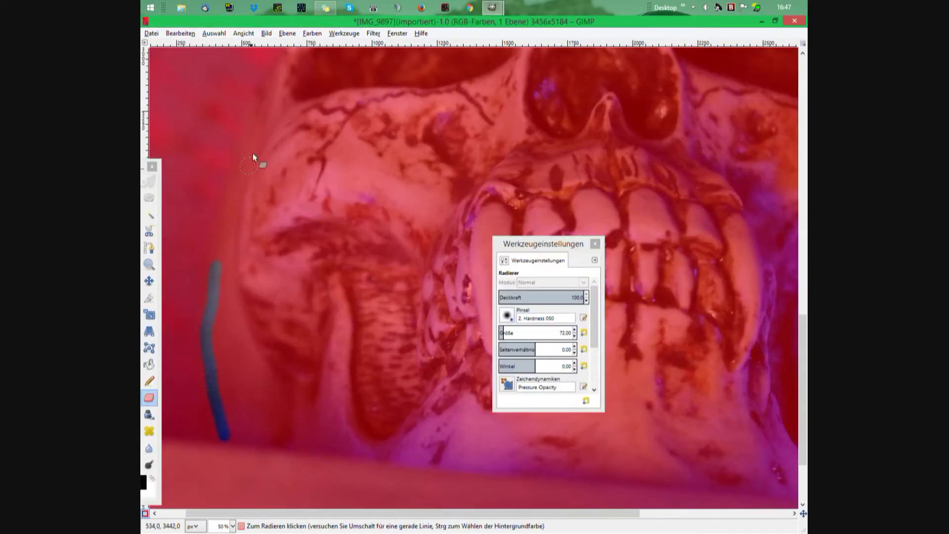
- Clear the quick mask in a line around the skull's top, right side and bottom
{"action": "scroll", "coordinate": [253, 157], "scroll_direction": "up", "scroll_amount": 5}
{"action": "left_click", "coordinate": [321, 232], "text": "shift"}
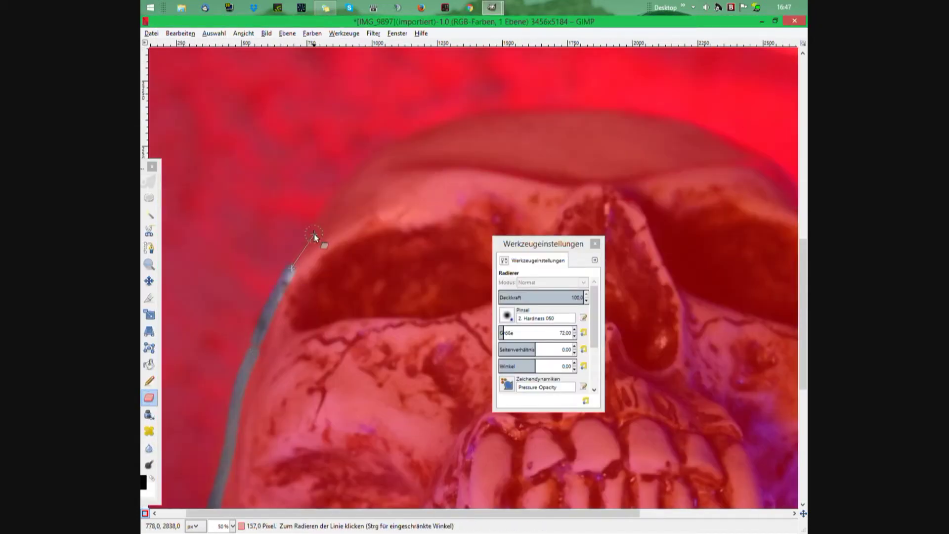
{"action": "left_click", "coordinate": [404, 147], "text": "shift"}
{"action": "left_click", "coordinate": [565, 110], "text": "shift"}
{"action": "left_click", "coordinate": [691, 136], "text": "shift"}
{"action": "left_click", "coordinate": [763, 159], "text": "shift"}
{"action": "scroll", "coordinate": [786, 181], "scroll_direction": "right", "scroll_amount": 5}
{"action": "left_click", "coordinate": [663, 293], "text": "shift"}
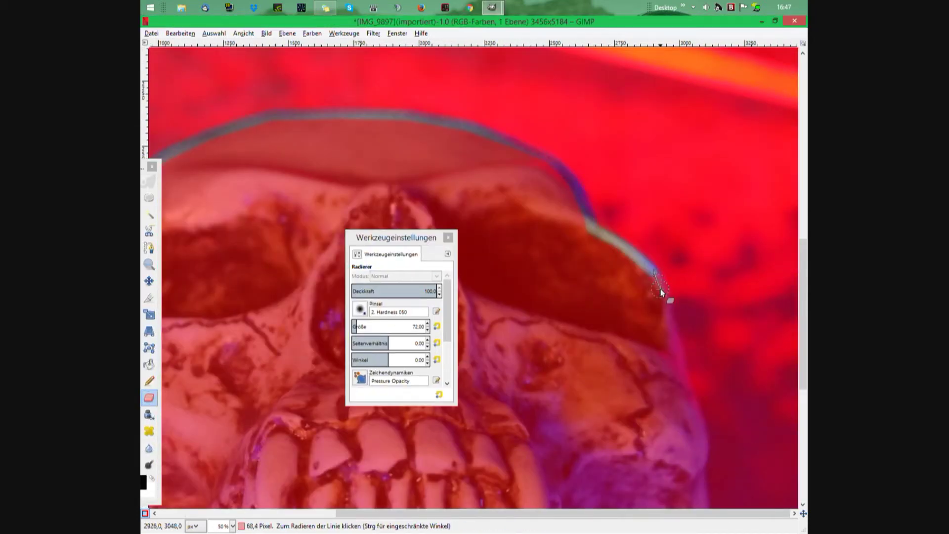
{"action": "left_click", "coordinate": [696, 435], "text": "shift"}
{"action": "scroll", "coordinate": [705, 445], "scroll_direction": "down", "scroll_amount": 5}
{"action": "left_click", "coordinate": [678, 447], "text": "shift"}
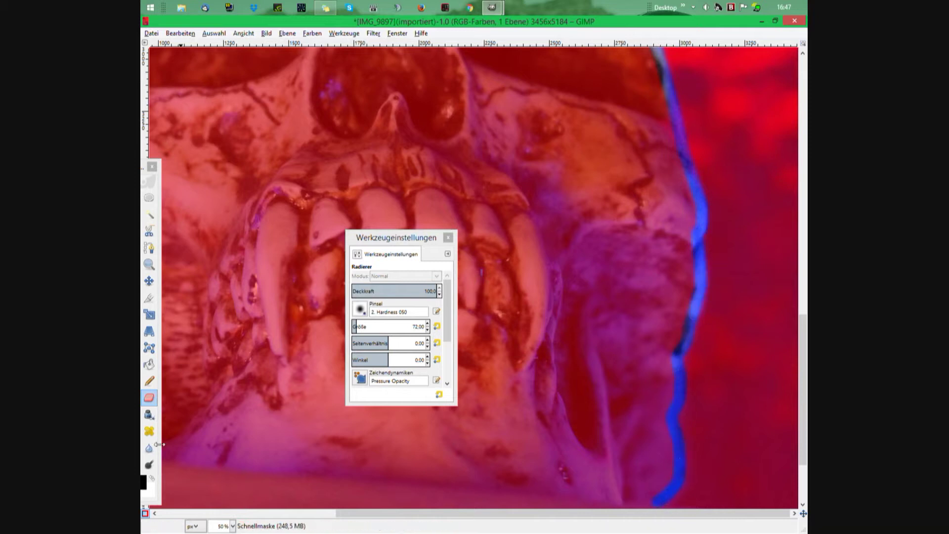
{"action": "scroll", "coordinate": [445, 297], "scroll_direction": "left", "scroll_amount": 10}
{"action": "left_click", "coordinate": [239, 466], "text": "shift"}
{"action": "key", "text": "minus"}
- Free-select the skull, remove the red mask overlay, and copy the skull
{"action": "key", "text": "f"}
{"action": "left_click", "coordinate": [304, 413]}
{"action": "left_click", "coordinate": [296, 363]}
{"action": "left_click", "coordinate": [325, 238]}
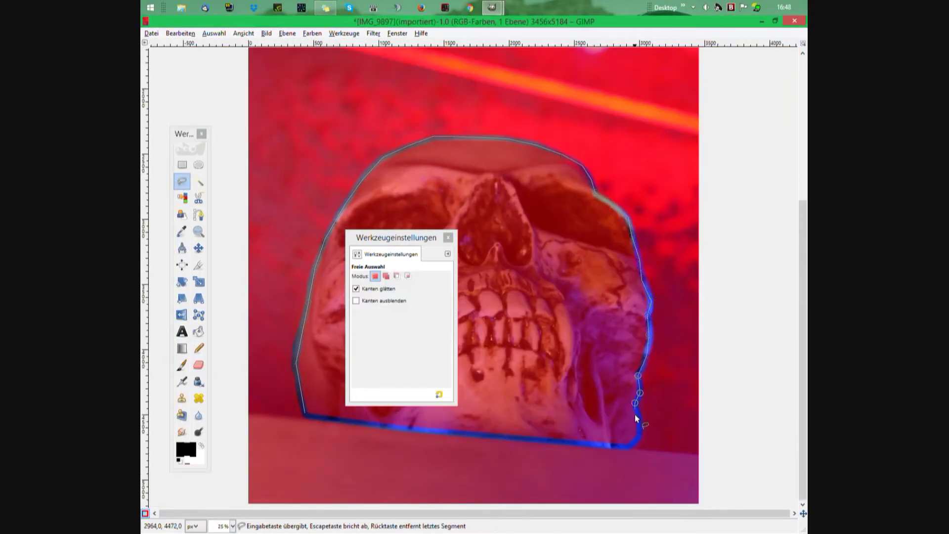
{"action": "key", "text": "Return"}
{"action": "key", "text": "ctrl+c"}
{"action": "key", "text": "shift+ctrl+j"}
- Paste the skull as a new image and save it as skull.xcf
{"action": "left_click", "coordinate": [180, 33]}
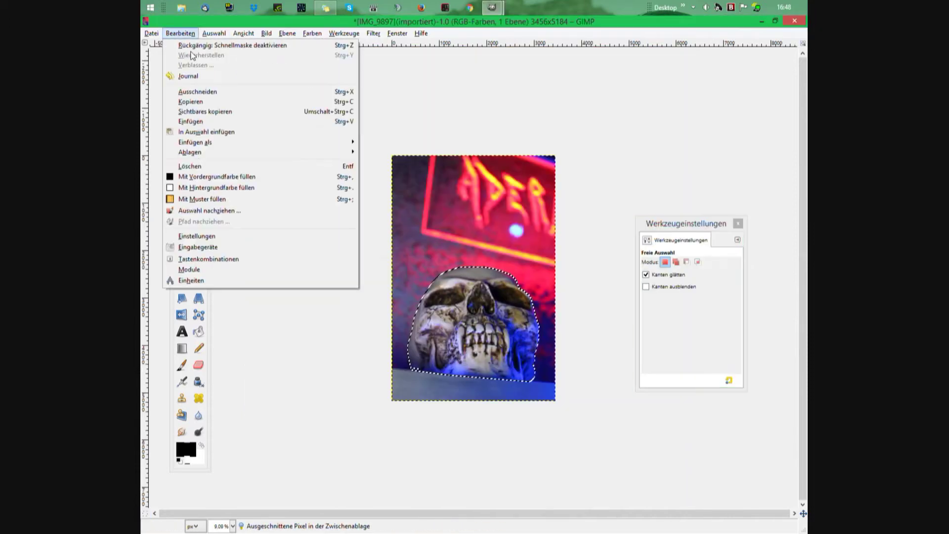
{"action": "left_click", "coordinate": [375, 139]}
{"action": "left_click_drag", "start_coordinate": [346, 37], "coordinate": [518, 30]}
{"action": "left_click", "coordinate": [341, 44]}
{"action": "left_click", "coordinate": [360, 148]}
{"action": "type", "text": "skull"}
{"action": "key", "text": "Return"}
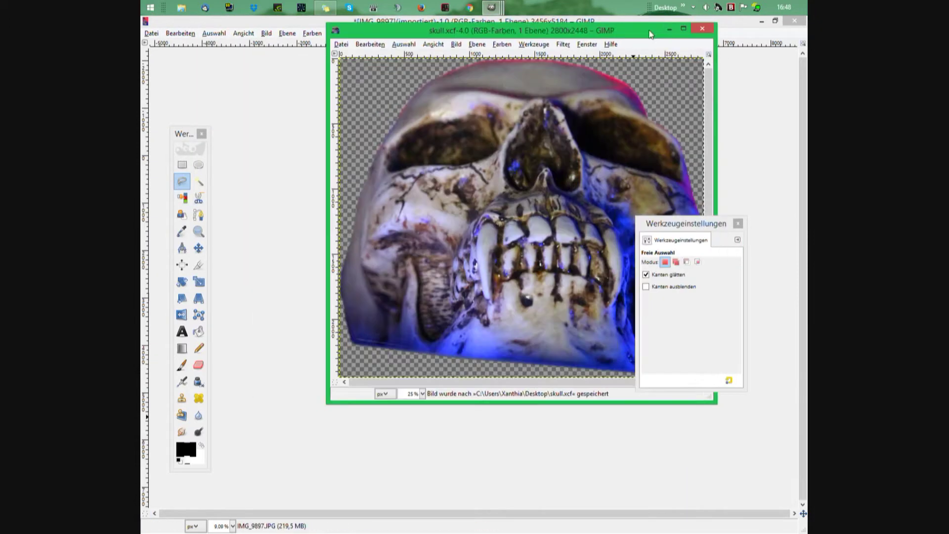
- Paste the skull-free background as a new image and maximise its window
{"action": "left_click", "coordinate": [669, 29]}
{"action": "left_click", "coordinate": [181, 34]}
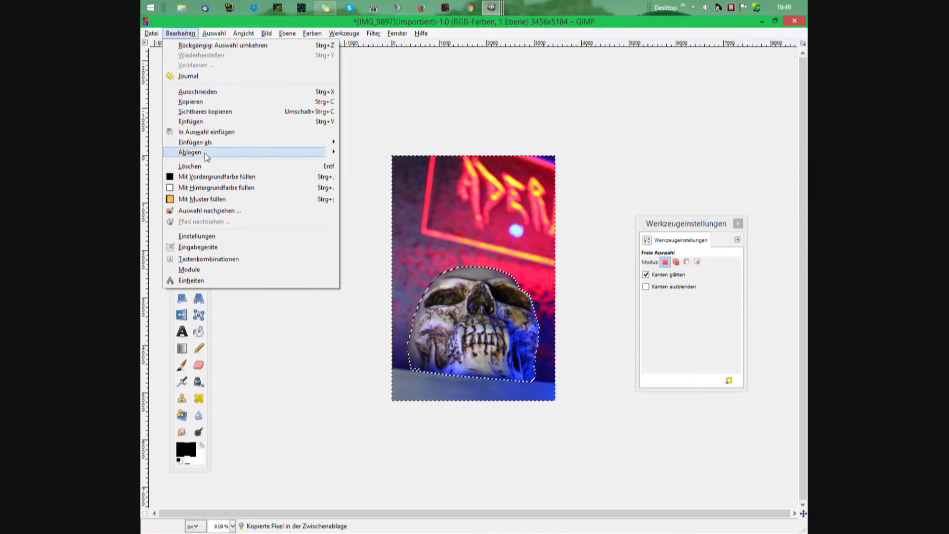
{"action": "left_click", "coordinate": [366, 155]}
{"action": "double_click", "coordinate": [363, 64]}
{"action": "left_click", "coordinate": [182, 432]}
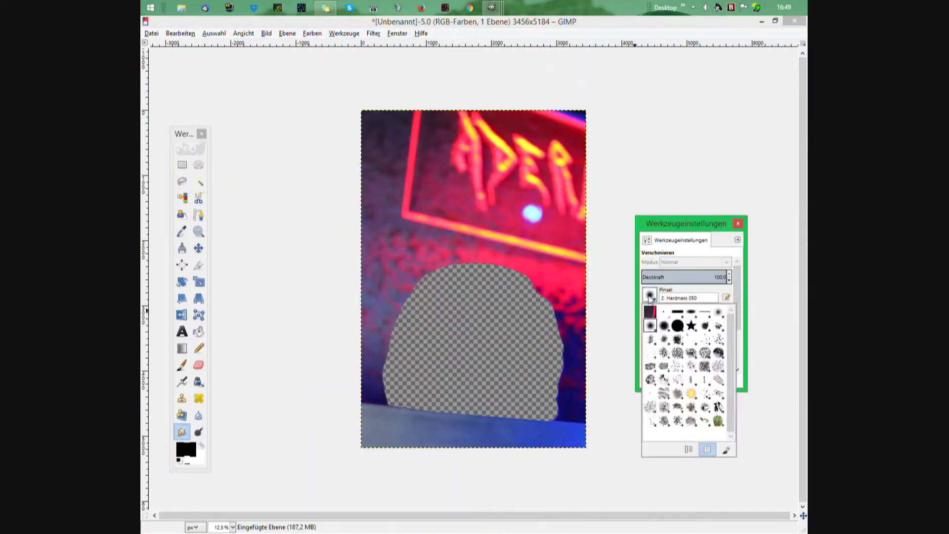
- Move the toolbox and tool settings aside, then smear the neon lettering and darken the top
{"action": "left_click_drag", "start_coordinate": [737, 276], "coordinate": [737, 321]}
{"action": "scroll", "coordinate": [369, 342], "scroll_direction": "up", "scroll_amount": 3}
{"action": "left_click_drag", "start_coordinate": [184, 133], "coordinate": [618, 152]}
{"action": "left_click_drag", "start_coordinate": [686, 223], "coordinate": [734, 211]}
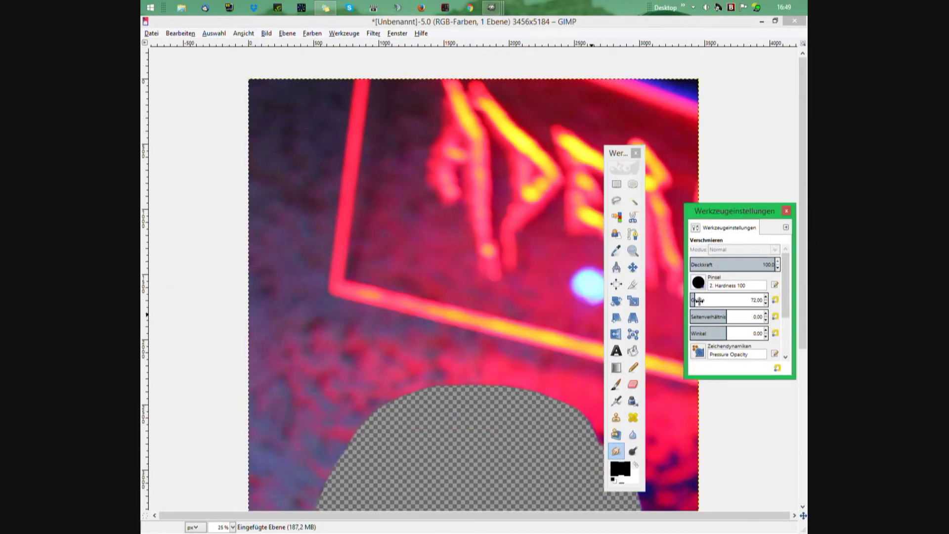
{"action": "left_click", "coordinate": [233, 131]}
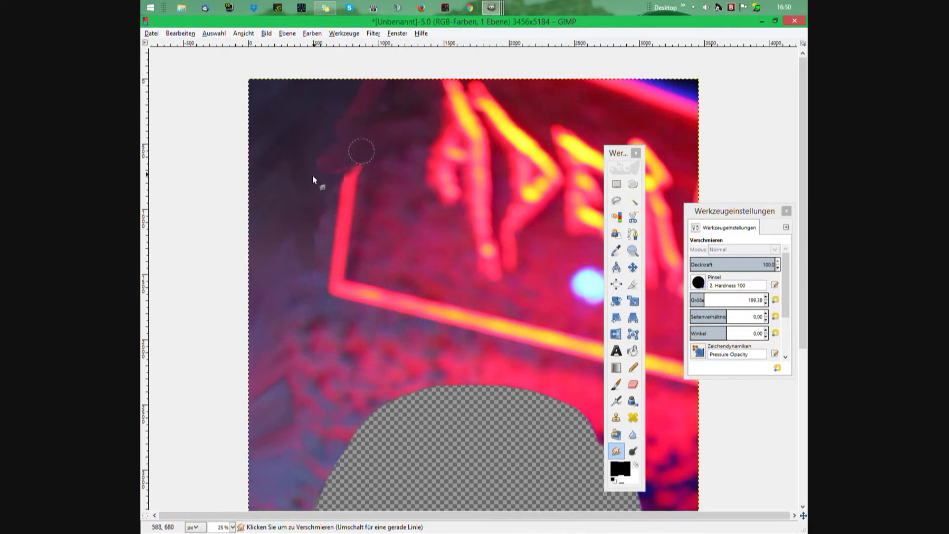
{"action": "mouse_move", "coordinate": [313, 179]}
{"action": "left_mouse_down"}
{"action": "mouse_move", "coordinate": [365, 302]}
{"action": "mouse_move", "coordinate": [414, 173]}
{"action": "left_mouse_up"}
{"action": "mouse_move", "coordinate": [463, 90]}
{"action": "left_mouse_down"}
{"action": "mouse_move", "coordinate": [510, 144]}
{"action": "mouse_move", "coordinate": [692, 79]}
{"action": "mouse_move", "coordinate": [623, 148]}
{"action": "mouse_move", "coordinate": [669, 190]}
{"action": "mouse_move", "coordinate": [662, 312]}
{"action": "mouse_move", "coordinate": [712, 370]}
{"action": "mouse_move", "coordinate": [746, 378]}
{"action": "mouse_move", "coordinate": [643, 357]}
{"action": "mouse_move", "coordinate": [683, 430]}
{"action": "left_mouse_up"}
- Push dark blue into the red at right and spread pink over the transparent hole's edges
{"action": "scroll", "coordinate": [746, 378], "scroll_direction": "down", "scroll_amount": 3}
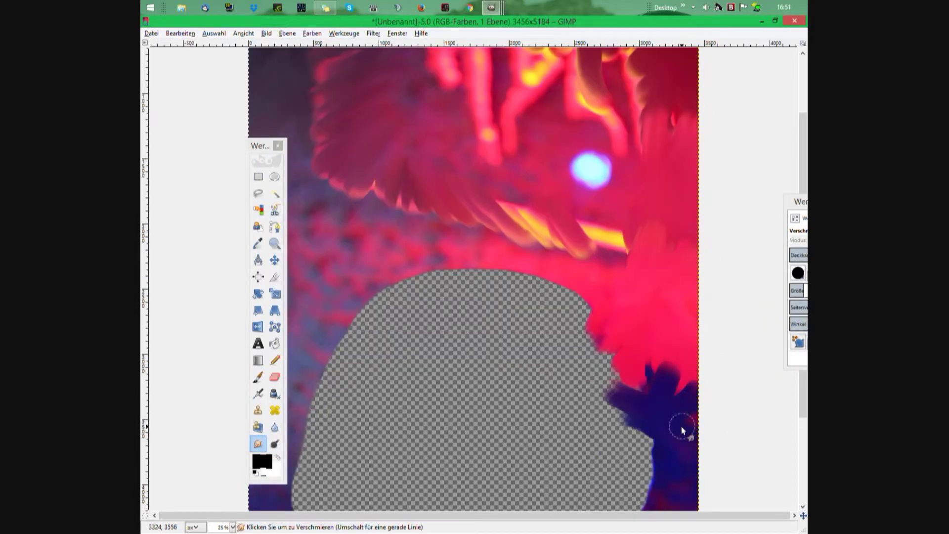
{"action": "scroll", "coordinate": [651, 361], "scroll_direction": "down", "scroll_amount": 3}
{"action": "left_click_drag", "start_coordinate": [262, 146], "coordinate": [148, 203]}
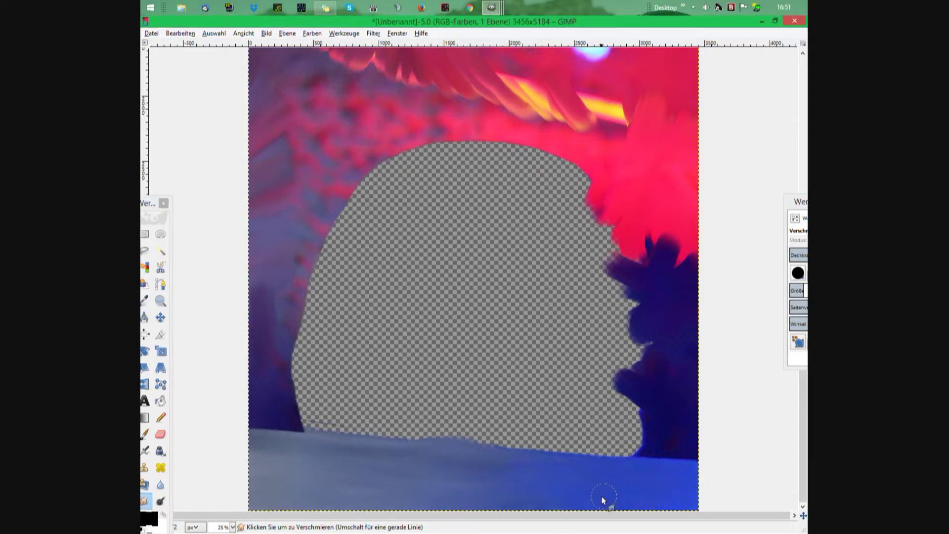
{"action": "mouse_move", "coordinate": [663, 451]}
{"action": "left_mouse_down"}
{"action": "mouse_move", "coordinate": [663, 409]}
{"action": "mouse_move", "coordinate": [620, 345]}
{"action": "mouse_move", "coordinate": [678, 258]}
{"action": "left_mouse_up"}
{"action": "mouse_move", "coordinate": [270, 378]}
{"action": "left_mouse_down"}
{"action": "mouse_move", "coordinate": [290, 227]}
{"action": "mouse_move", "coordinate": [313, 383]}
{"action": "left_mouse_up"}
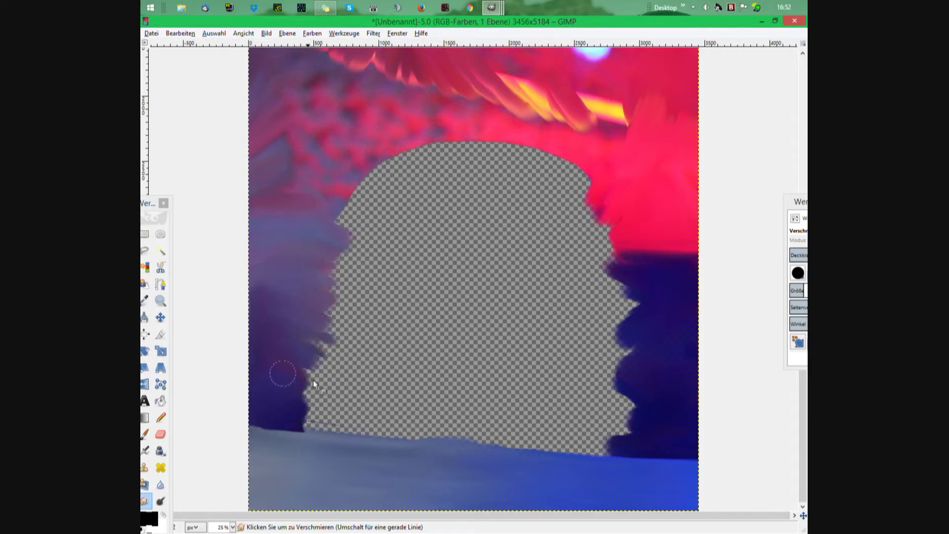
{"action": "left_click_drag", "start_coordinate": [340, 208], "coordinate": [301, 119]}
{"action": "scroll", "coordinate": [420, 253], "scroll_direction": "up", "scroll_amount": 5}
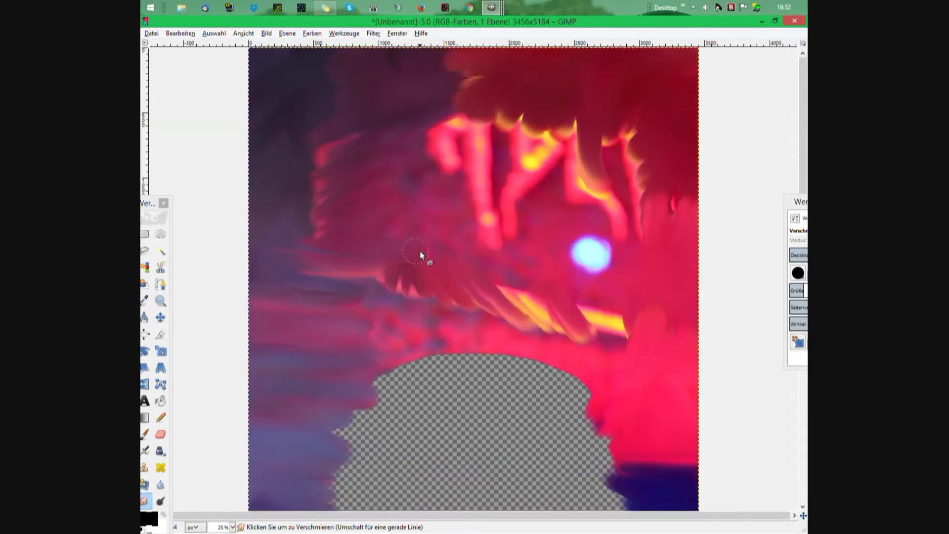
- Smear the neon letters, cyan light and yellow streaks into soft pink strokes reaching the right edge
{"action": "mouse_move", "coordinate": [443, 51]}
{"action": "left_mouse_down"}
{"action": "mouse_move", "coordinate": [606, 168]}
{"action": "mouse_move", "coordinate": [434, 182]}
{"action": "mouse_move", "coordinate": [339, 244]}
{"action": "mouse_move", "coordinate": [414, 217]}
{"action": "mouse_move", "coordinate": [486, 117]}
{"action": "mouse_move", "coordinate": [551, 193]}
{"action": "left_mouse_up"}
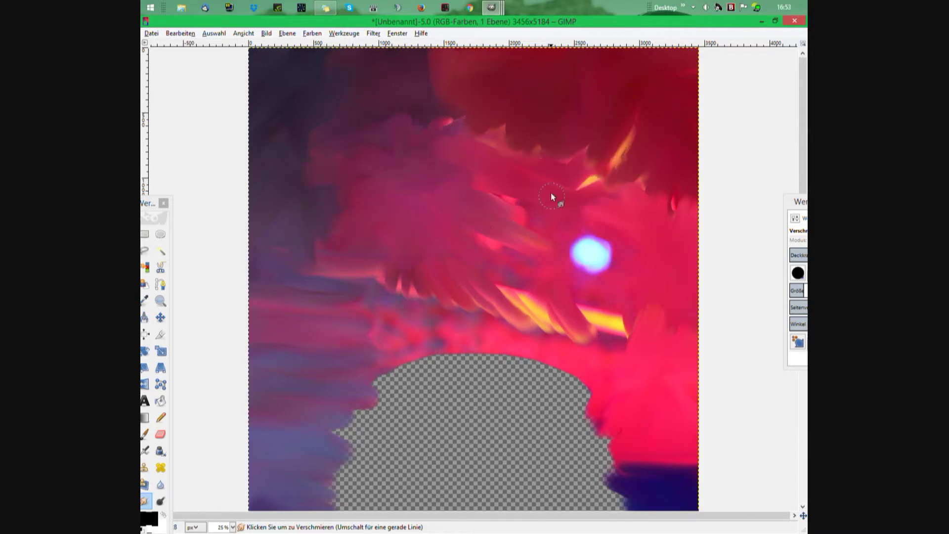
{"action": "mouse_move", "coordinate": [431, 301]}
{"action": "left_mouse_down"}
{"action": "mouse_move", "coordinate": [589, 243]}
{"action": "mouse_move", "coordinate": [558, 305]}
{"action": "left_mouse_up"}
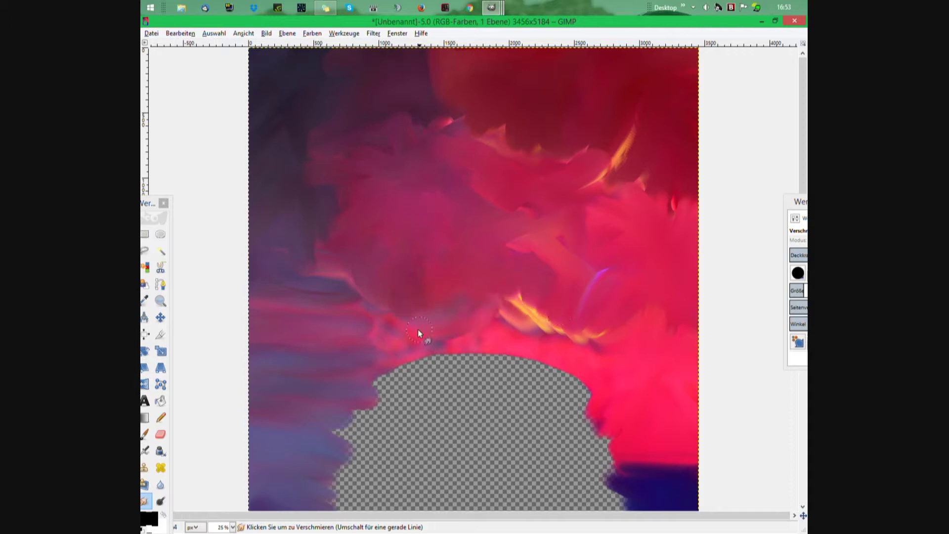
{"action": "mouse_move", "coordinate": [419, 332]}
{"action": "left_mouse_down"}
{"action": "mouse_move", "coordinate": [578, 347]}
{"action": "mouse_move", "coordinate": [369, 309]}
{"action": "mouse_move", "coordinate": [602, 337]}
{"action": "left_mouse_up"}
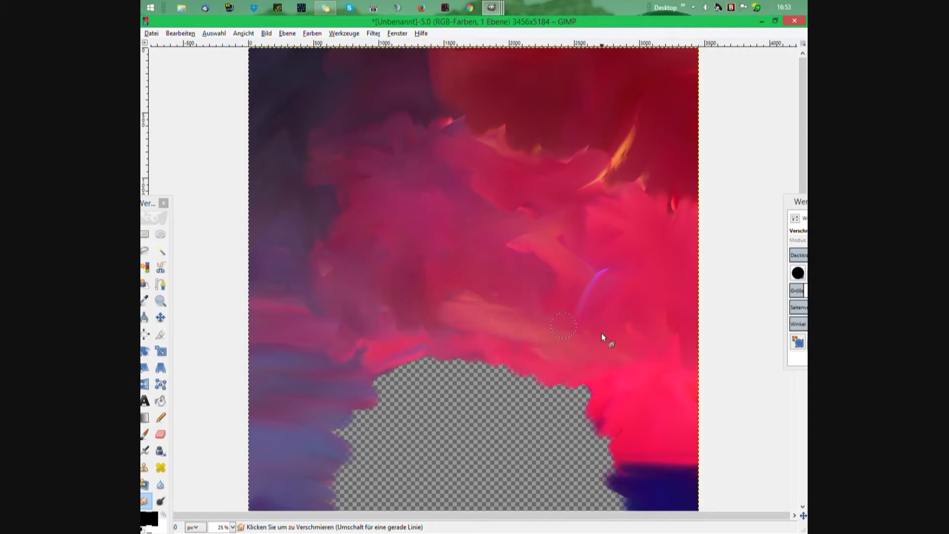
{"action": "left_click_drag", "start_coordinate": [609, 378], "coordinate": [538, 368]}
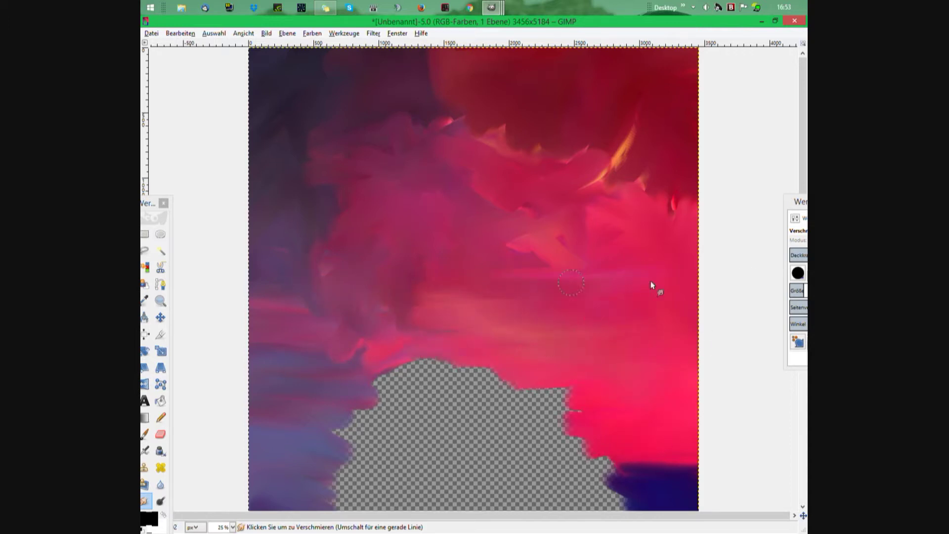
{"action": "left_click_drag", "start_coordinate": [601, 190], "coordinate": [746, 169]}
{"action": "left_click_drag", "start_coordinate": [601, 169], "coordinate": [731, 158]}
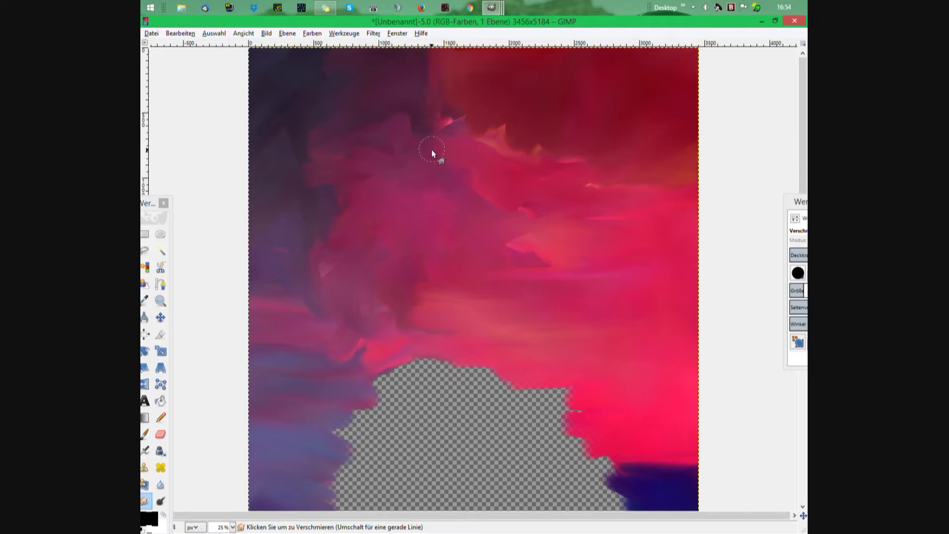
{"action": "left_click_drag", "start_coordinate": [432, 154], "coordinate": [606, 154]}
- Paste the smudged pink texture into the skull photo's background selection and zoom in
{"action": "left_click", "coordinate": [544, 79]}
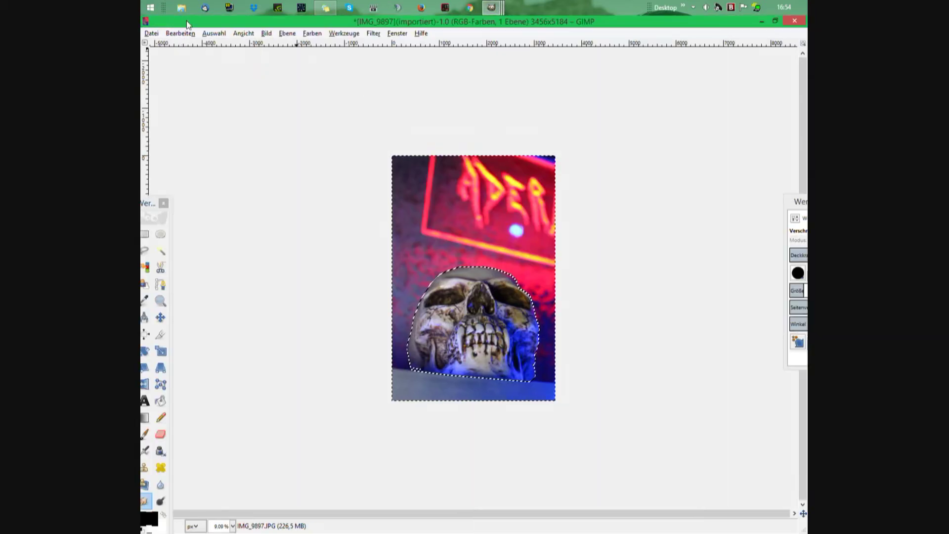
{"action": "left_click", "coordinate": [184, 33]}
{"action": "left_click", "coordinate": [191, 134]}
{"action": "key", "text": "plus"}
{"action": "key", "text": "plus"}
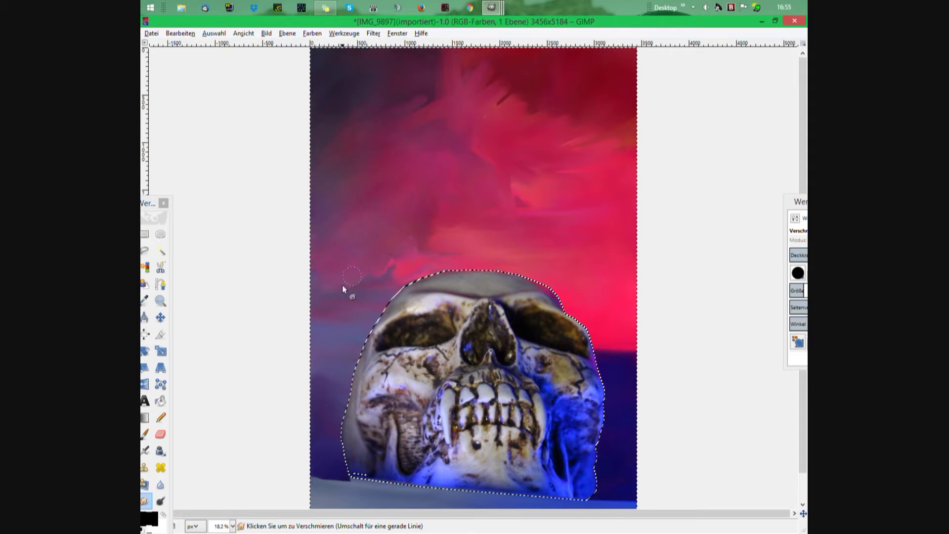
- Blend the dark streaks left of the skull into pink haze, undoing stray sky strokes
{"action": "left_click_drag", "start_coordinate": [393, 283], "coordinate": [340, 420]}
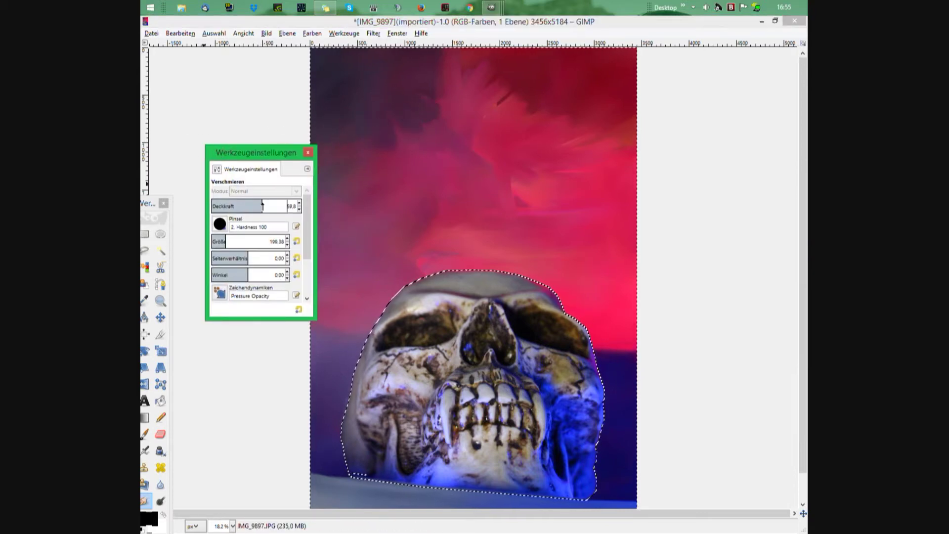
{"action": "left_click_drag", "start_coordinate": [257, 151], "coordinate": [731, 178]}
{"action": "left_click_drag", "start_coordinate": [459, 56], "coordinate": [515, 112]}
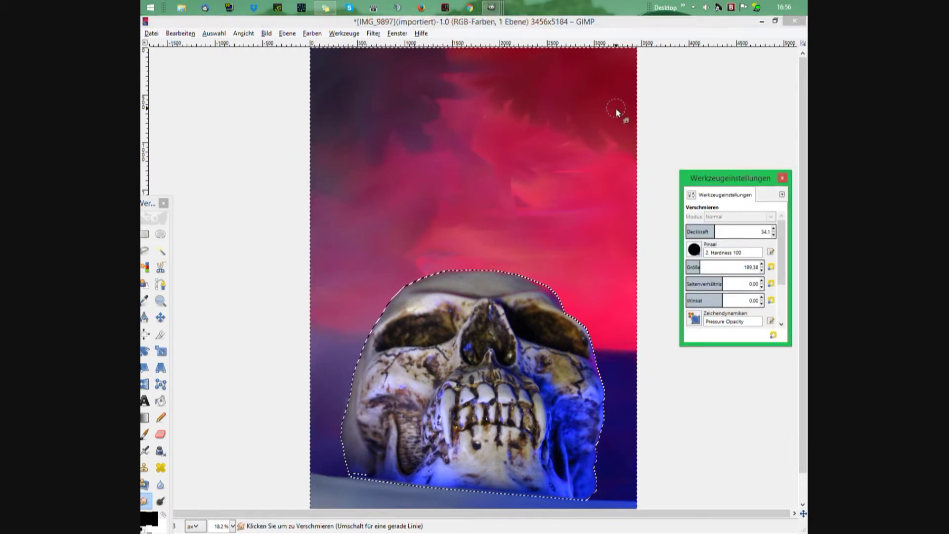
{"action": "scroll", "coordinate": [699, 291], "scroll_direction": "down", "scroll_amount": 3}
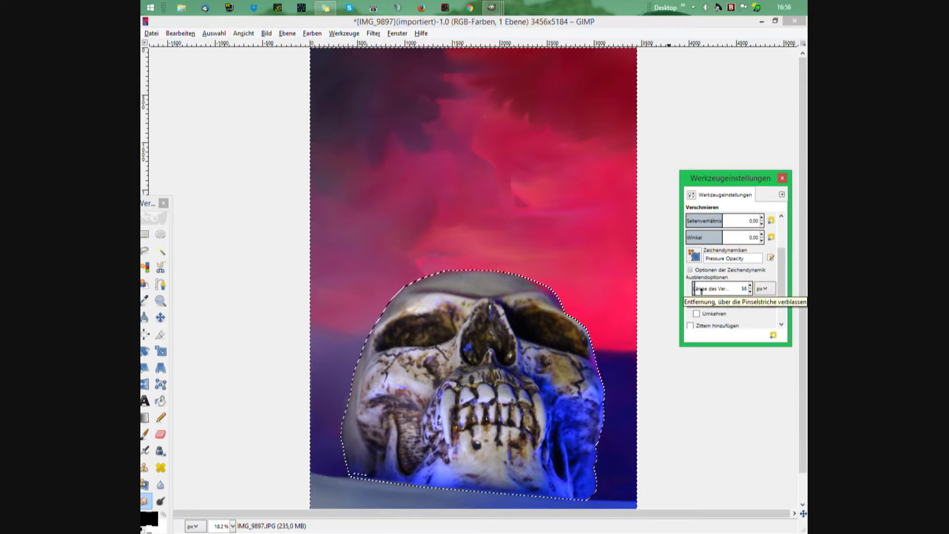
{"action": "left_click", "coordinate": [641, 121]}
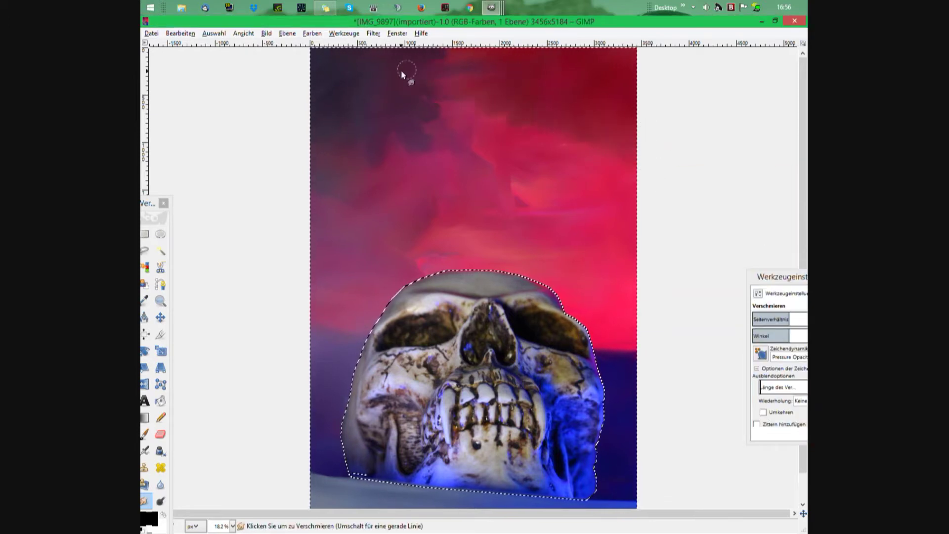
{"action": "key", "text": "alt+b"}
{"action": "key", "text": "Return"}
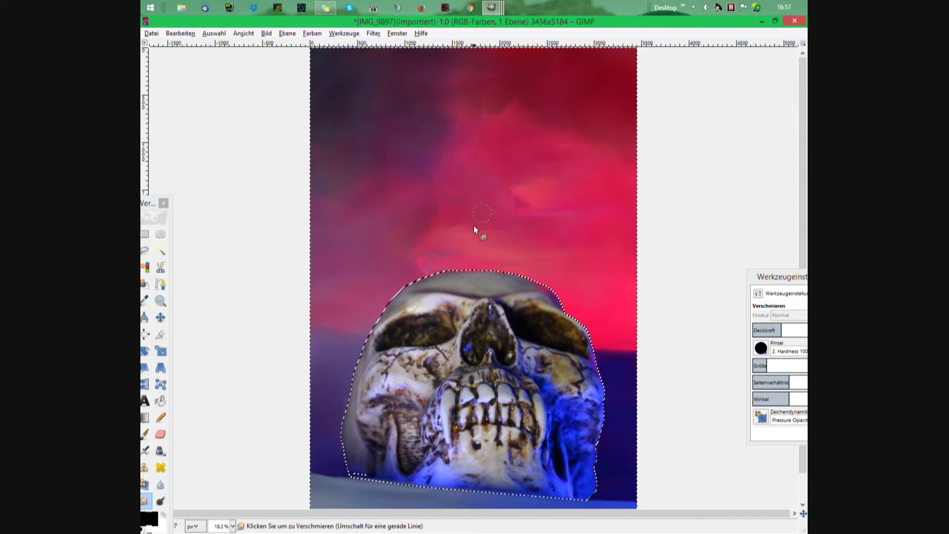
{"action": "scroll", "coordinate": [315, 189], "scroll_direction": "up", "scroll_amount": 2}
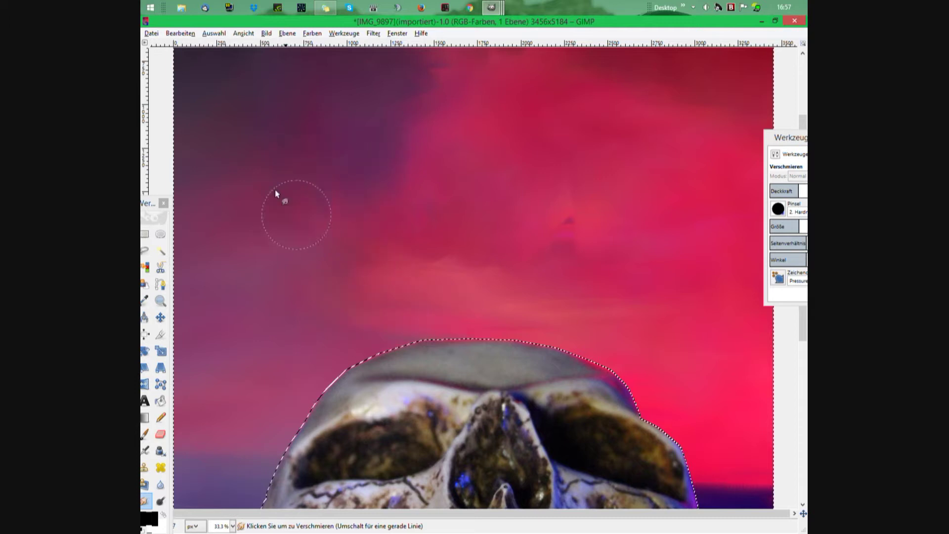
{"action": "scroll", "coordinate": [430, 173], "scroll_direction": "up", "scroll_amount": 3}
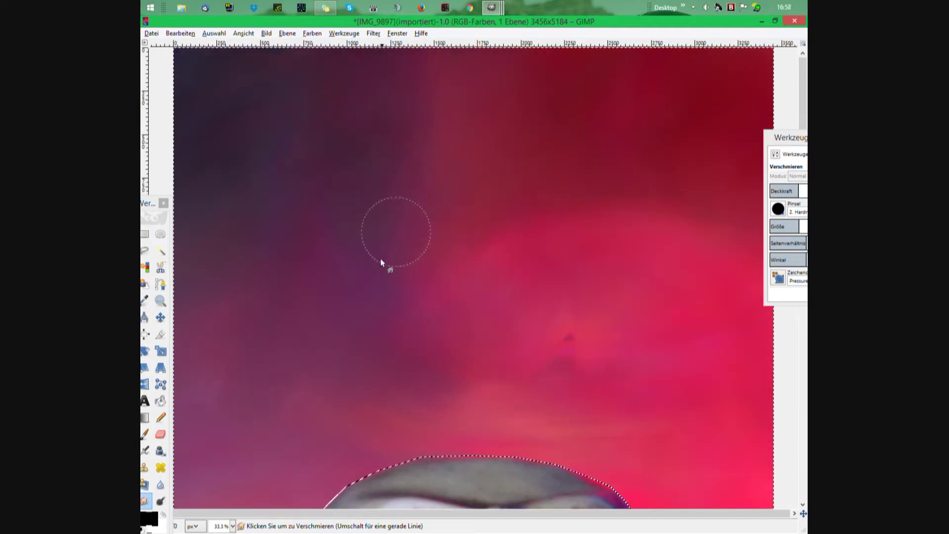
{"action": "mouse_move", "coordinate": [789, 137]}
{"action": "left_mouse_down"}
{"action": "mouse_move", "coordinate": [117, 100]}
{"action": "mouse_move", "coordinate": [158, 144]}
{"action": "mouse_move", "coordinate": [267, 148]}
{"action": "mouse_move", "coordinate": [240, 142]}
{"action": "left_mouse_up"}
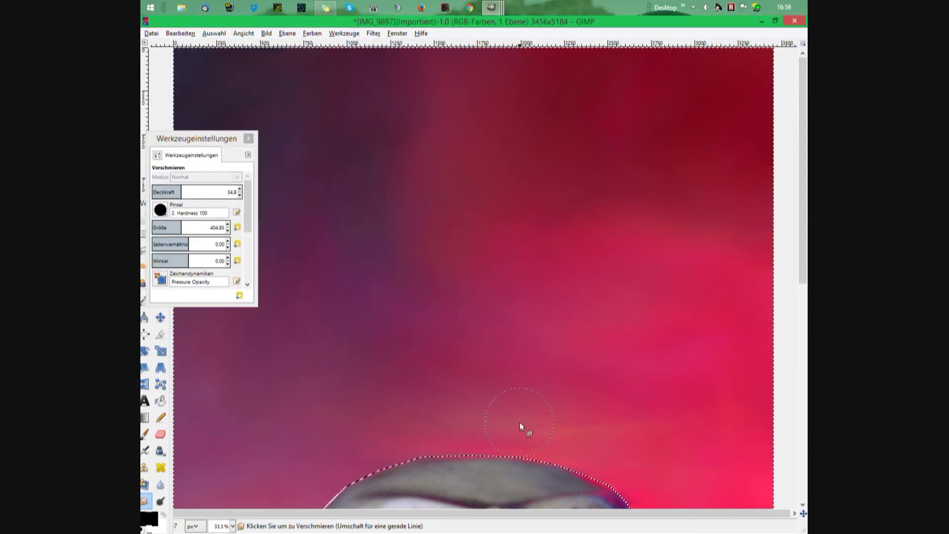
{"action": "scroll", "coordinate": [680, 289], "scroll_direction": "down", "scroll_amount": 5}
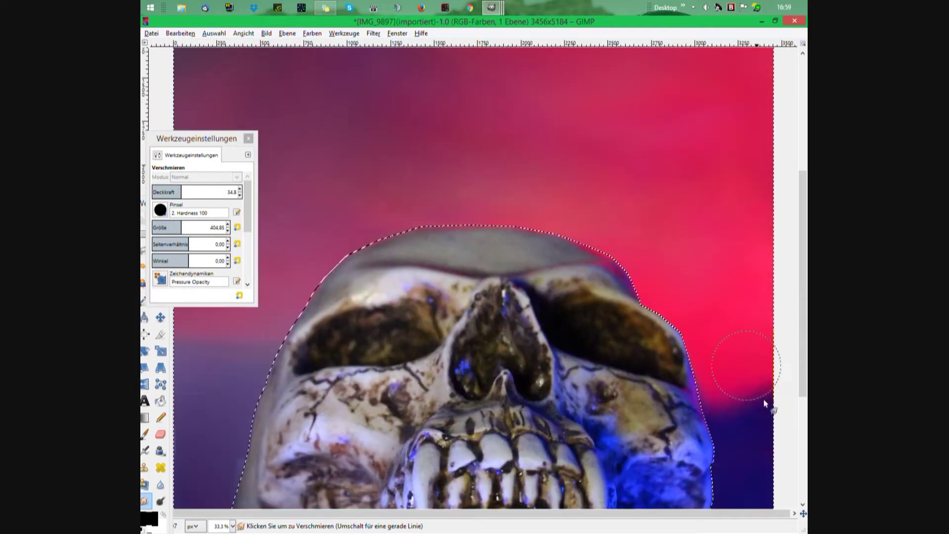
{"action": "scroll", "coordinate": [626, 395], "scroll_direction": "down", "scroll_amount": 2}
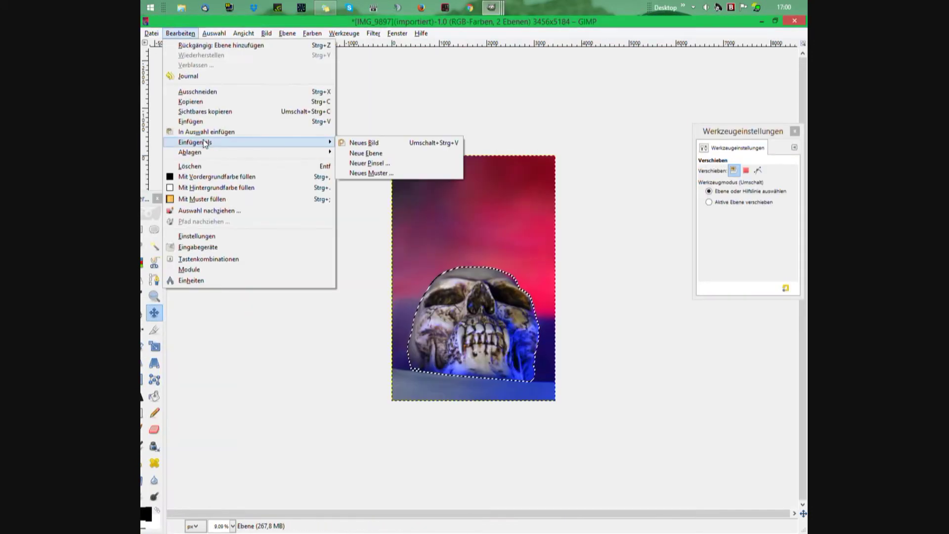
- Undo the photo back to two layers via Undo History, then switch to the aderlass neon image
{"action": "left_click_drag", "start_coordinate": [449, 247], "coordinate": [475, 246]}
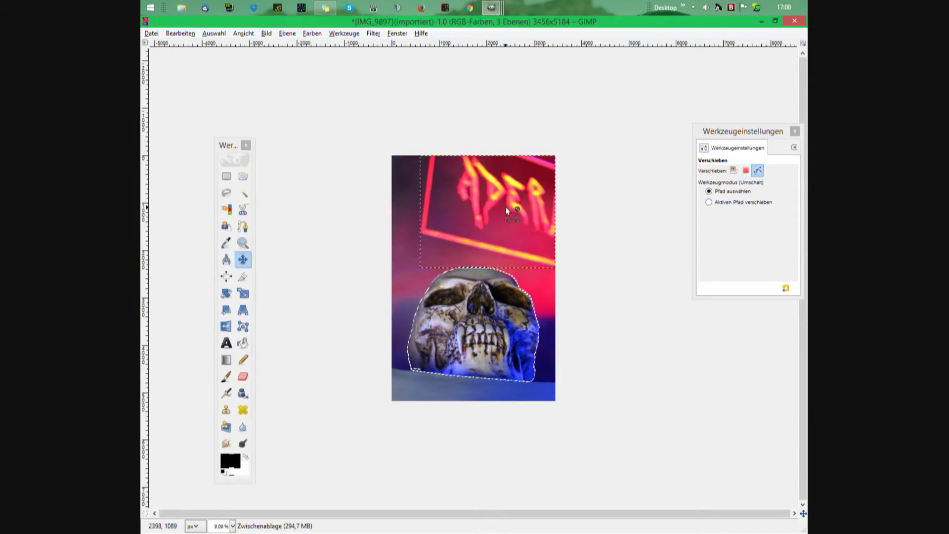
{"action": "scroll", "coordinate": [475, 246], "scroll_direction": "up", "scroll_amount": 3, "text": "ctrl"}
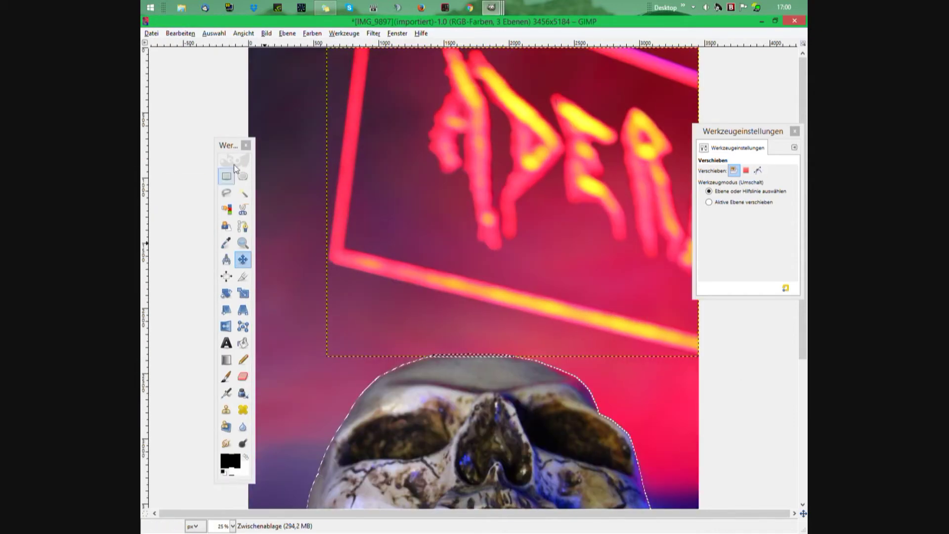
{"action": "key", "text": "minus"}
{"action": "key", "text": "minus"}
{"action": "key", "text": "minus"}
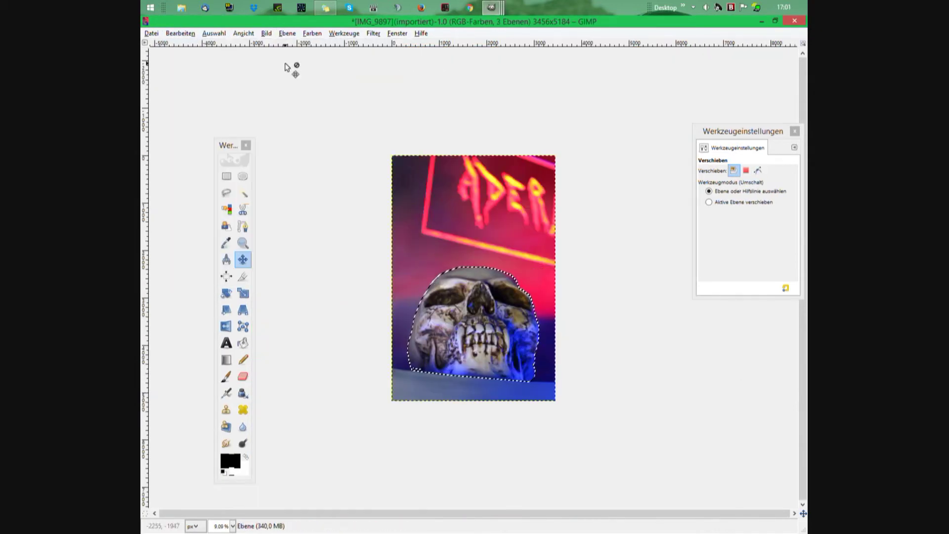
{"action": "left_click", "coordinate": [181, 33]}
{"action": "left_click", "coordinate": [197, 77]}
{"action": "left_click", "coordinate": [168, 121]}
{"action": "left_click", "coordinate": [169, 94]}
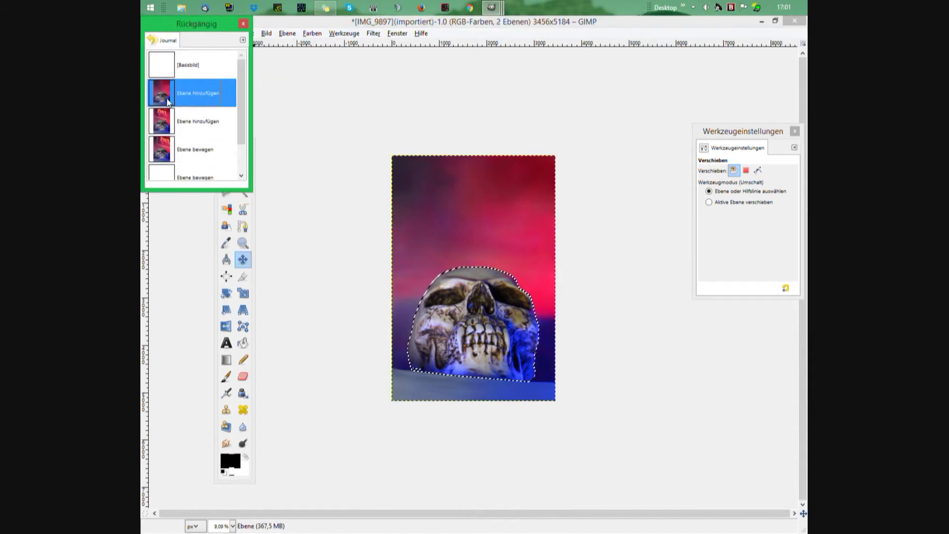
{"action": "key", "text": "ctrl+Tab"}
{"action": "left_click", "coordinate": [373, 33]}
- Give the neon sign a drop shadow, redoing it with larger offsets (X 24, Y 10)
{"action": "key", "text": "Escape"}
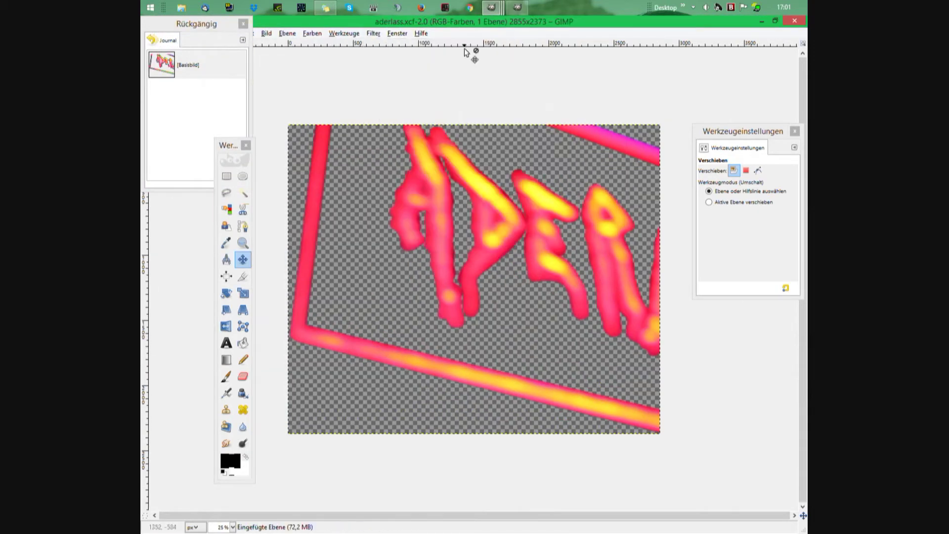
{"action": "left_click", "coordinate": [502, 348]}
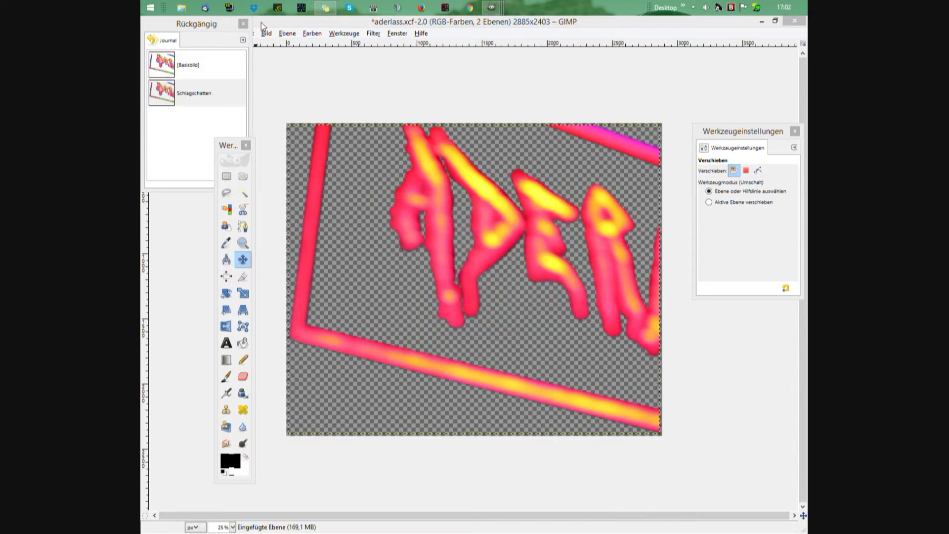
{"action": "left_click_drag", "start_coordinate": [196, 24], "coordinate": [160, 112]}
{"action": "left_click", "coordinate": [180, 33]}
{"action": "left_click", "coordinate": [389, 226]}
{"action": "key", "text": "ctrl+shift+f"}
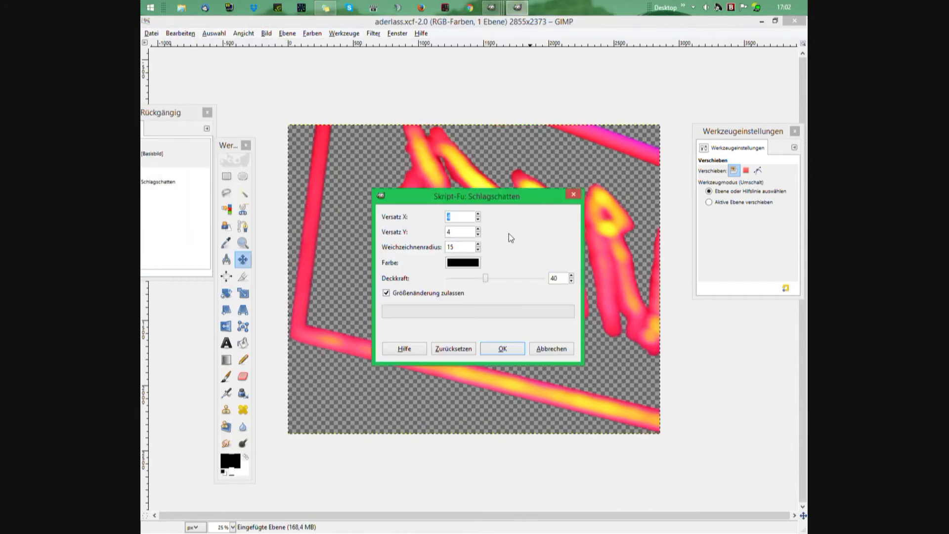
{"action": "left_click", "coordinate": [503, 349]}
{"action": "mouse_move", "coordinate": [491, 7]}
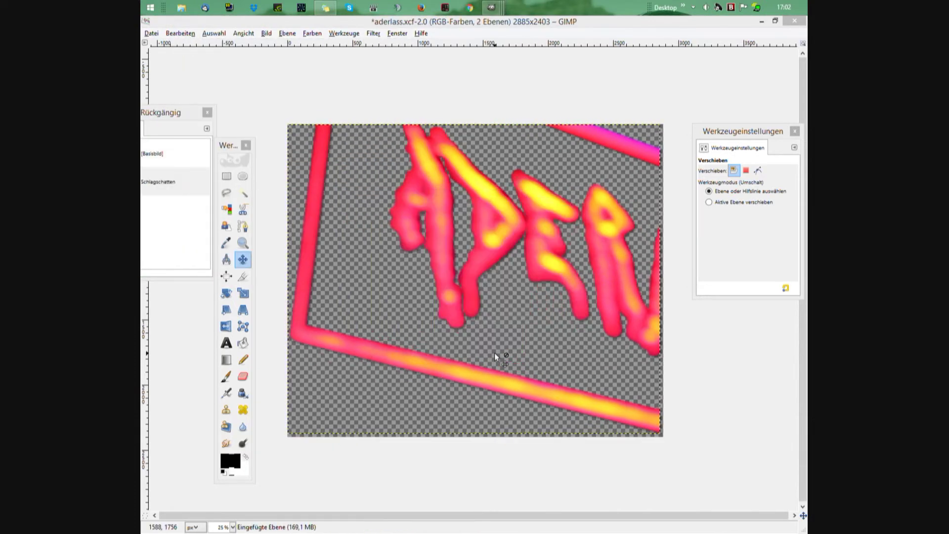
{"action": "key", "text": "ctrl+shift+f"}
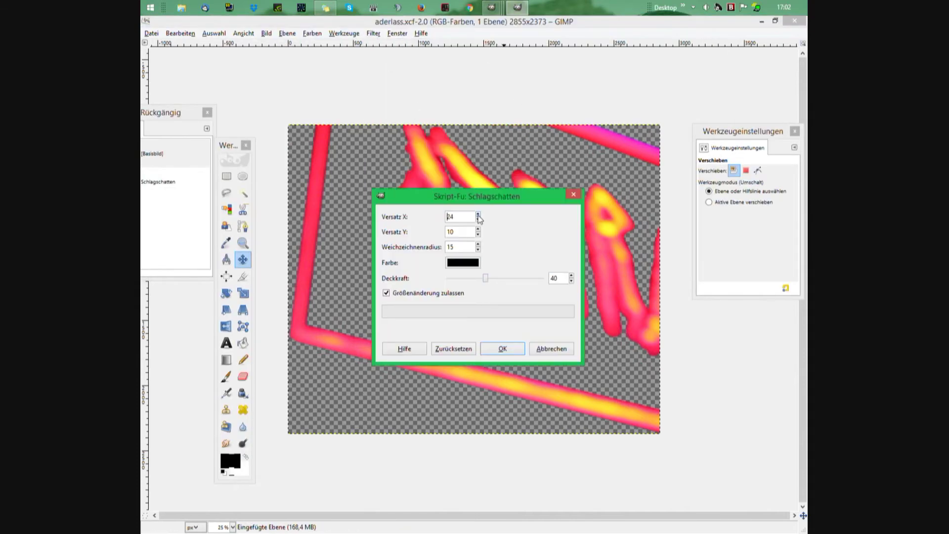
{"action": "left_click", "coordinate": [502, 349]}
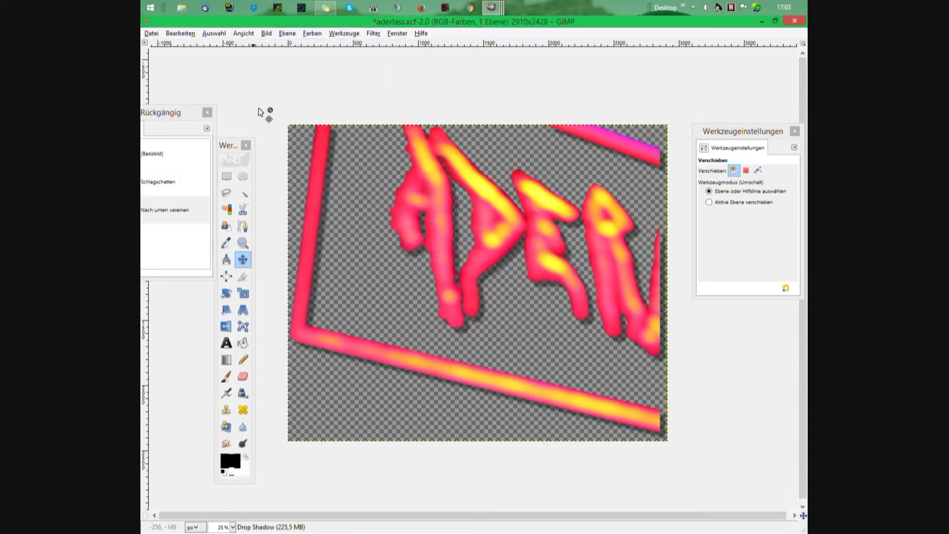
- Paste the shadowed neon sign above the skull in IMG_9897 and merge it down
{"action": "left_click", "coordinate": [514, 75]}
{"action": "key", "text": "ctrl+v"}
{"action": "left_click_drag", "start_coordinate": [454, 249], "coordinate": [522, 263]}
{"action": "scroll", "coordinate": [522, 263], "scroll_direction": "up", "scroll_amount": 4}
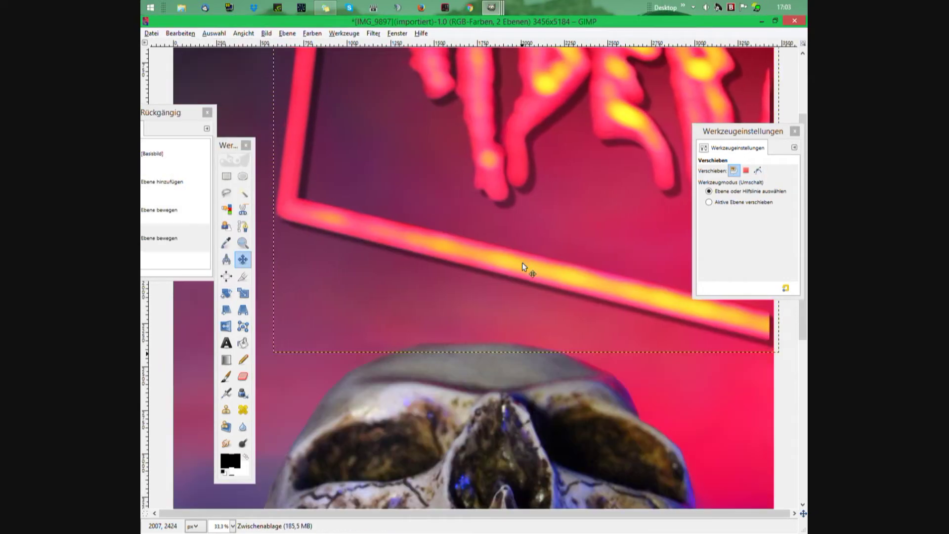
{"action": "scroll", "coordinate": [522, 263], "scroll_direction": "down", "scroll_amount": 1}
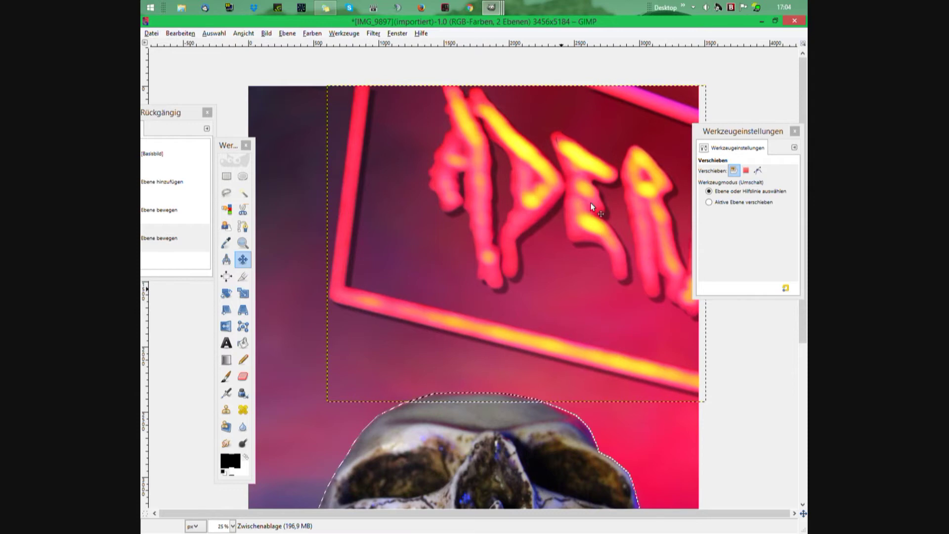
{"action": "left_click", "coordinate": [287, 33]}
{"action": "left_click", "coordinate": [365, 74]}
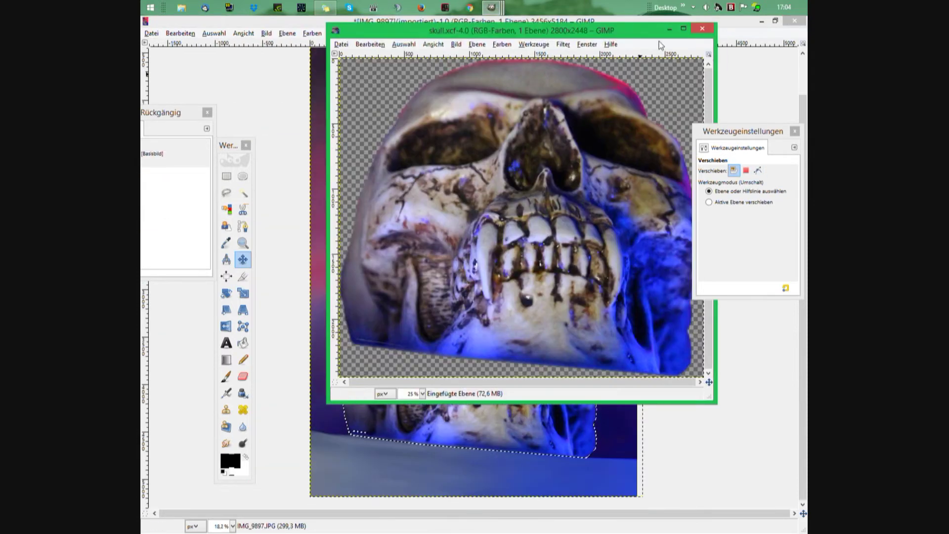
- Switch to the skull cut-out and set the Smudge brush size to 20
{"action": "left_click", "coordinate": [254, 416]}
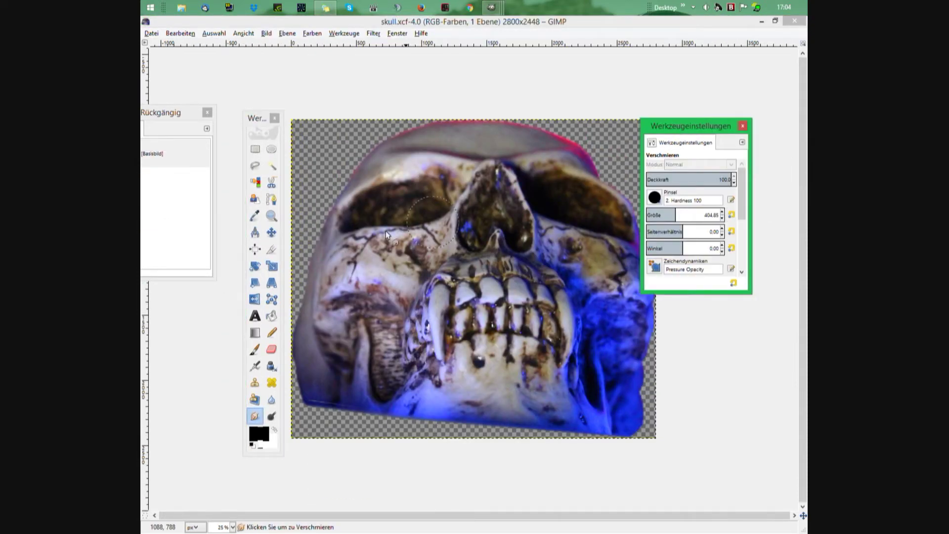
{"action": "triple_click", "coordinate": [712, 215]}
{"action": "type", "text": "20"}
{"action": "key", "text": "Return"}
{"action": "scroll", "coordinate": [475, 217], "scroll_direction": "up", "scroll_amount": 5}
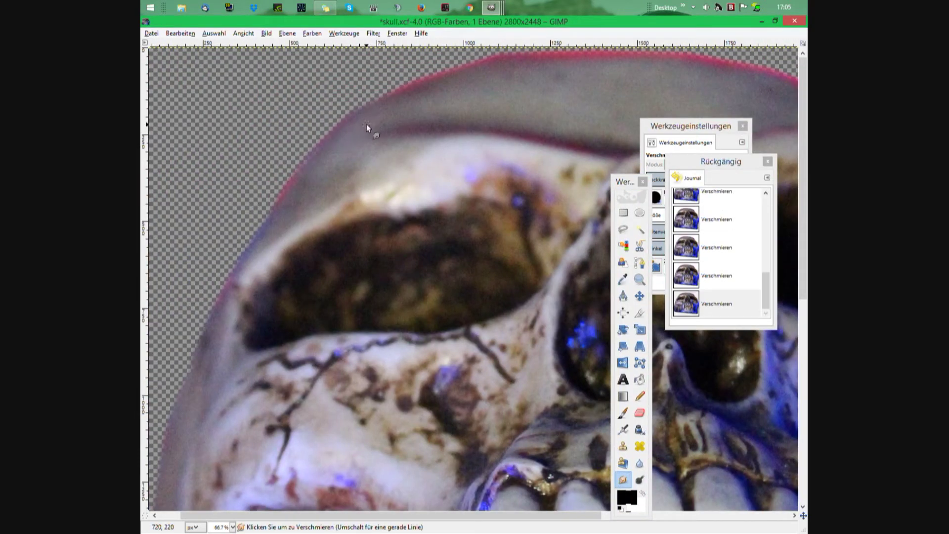
{"action": "scroll", "coordinate": [367, 127], "scroll_direction": "up", "scroll_amount": 2}
{"action": "scroll", "coordinate": [374, 150], "scroll_direction": "up", "scroll_amount": 2}
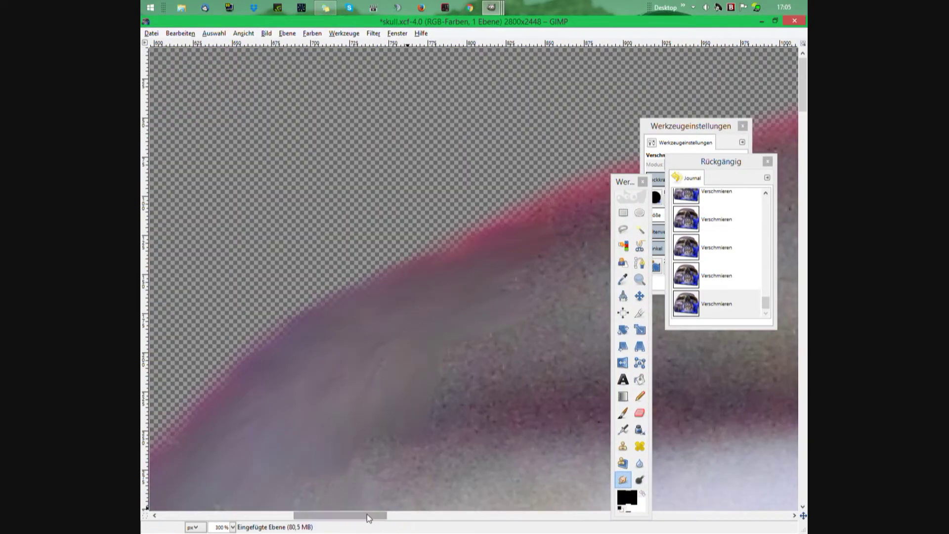
{"action": "scroll", "coordinate": [282, 210], "scroll_direction": "down", "scroll_amount": 2}
{"action": "scroll", "coordinate": [319, 373], "scroll_direction": "up", "scroll_amount": 1}
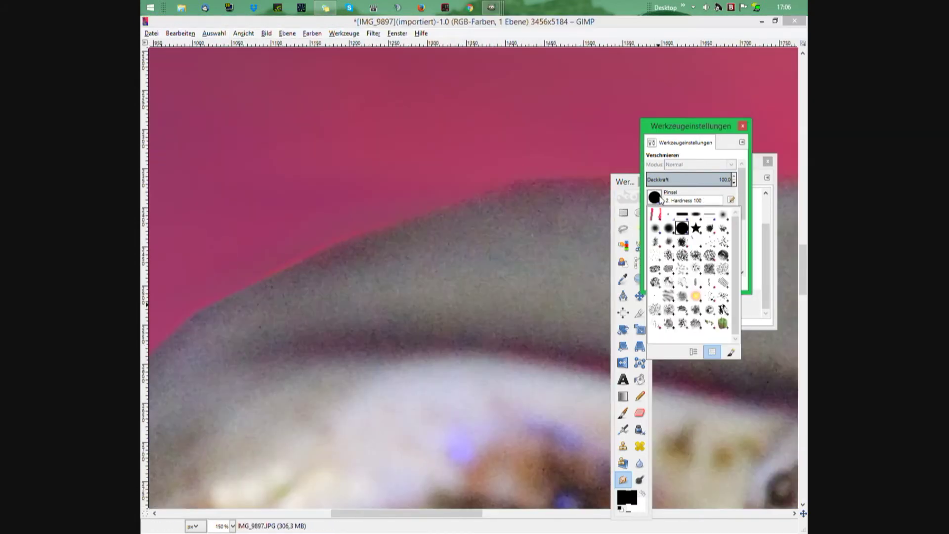
- Try the Acrylic 05 brush, settle on 2. Hardness 100, and choose Random Color dynamics
{"action": "double_click", "coordinate": [685, 246]}
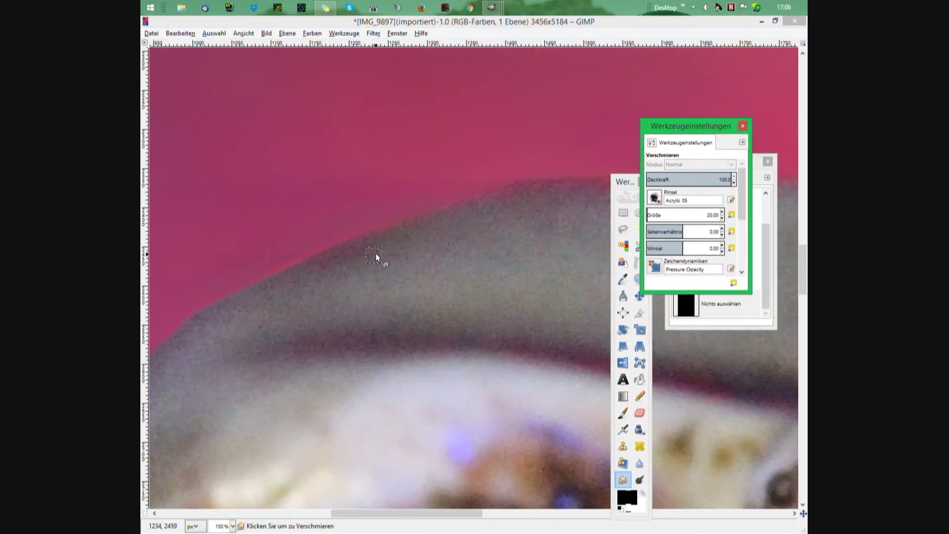
{"action": "left_click", "coordinate": [654, 198]}
{"action": "double_click", "coordinate": [677, 213]}
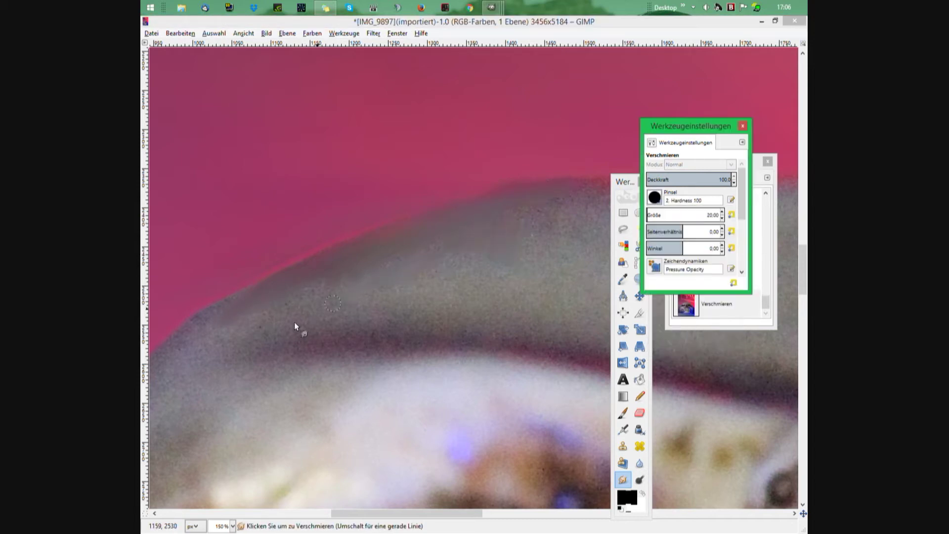
{"action": "scroll", "coordinate": [692, 223], "scroll_direction": "down", "scroll_amount": 3}
{"action": "left_click", "coordinate": [692, 220]}
{"action": "left_click", "coordinate": [699, 275]}
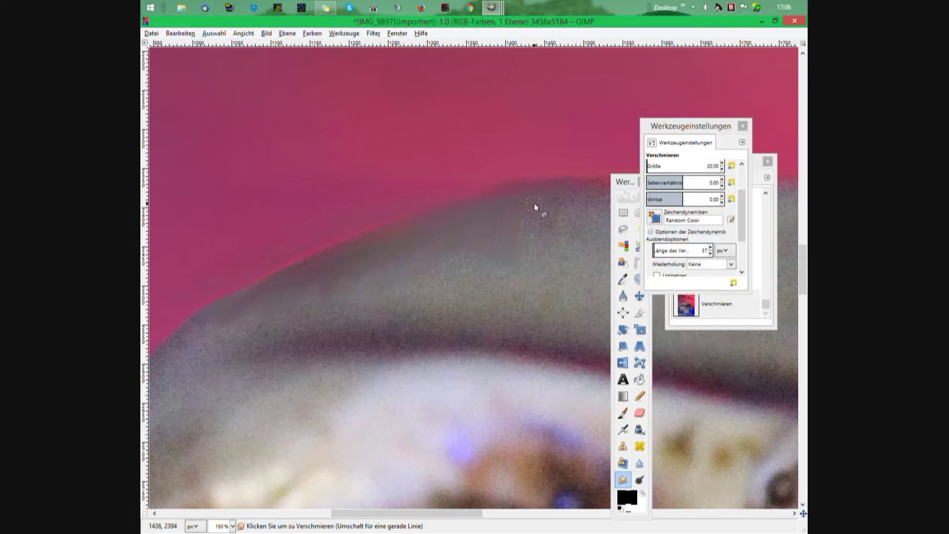
- Smear the skull's pink-grey edge, then switch to Pencil Generic dynamics and brush size about 39
{"action": "mouse_move", "coordinate": [534, 203]}
{"action": "left_mouse_down"}
{"action": "mouse_move", "coordinate": [470, 216]}
{"action": "mouse_move", "coordinate": [543, 265]}
{"action": "left_mouse_up"}
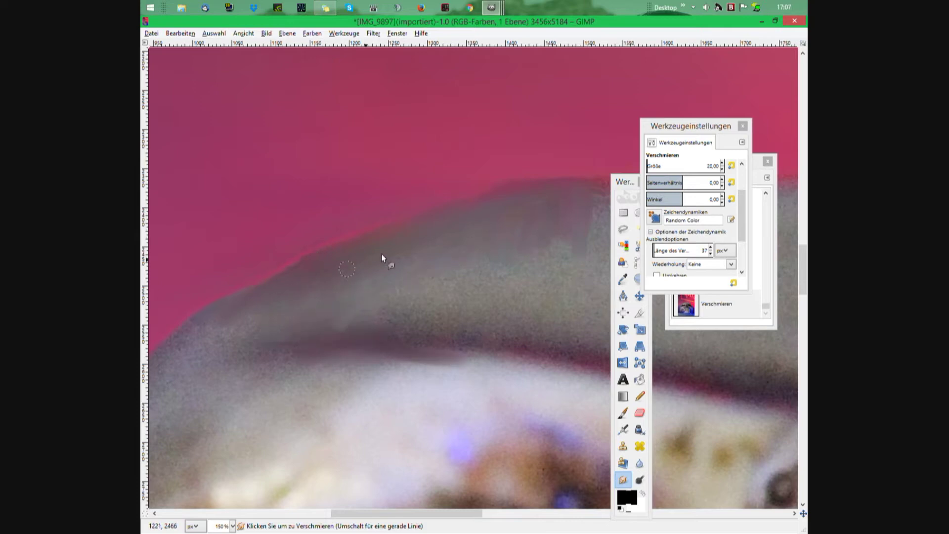
{"action": "left_click", "coordinate": [692, 220]}
{"action": "left_click_drag", "start_coordinate": [690, 125], "coordinate": [183, 169]}
{"action": "left_click_drag", "start_coordinate": [625, 181], "coordinate": [145, 195]}
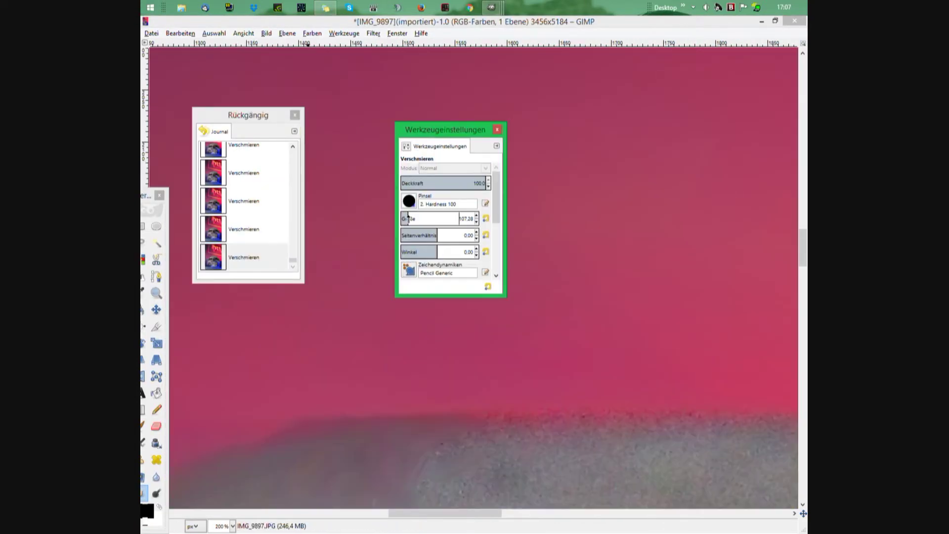
{"action": "left_click_drag", "start_coordinate": [408, 218], "coordinate": [401, 218]}
{"action": "key", "text": "1"}
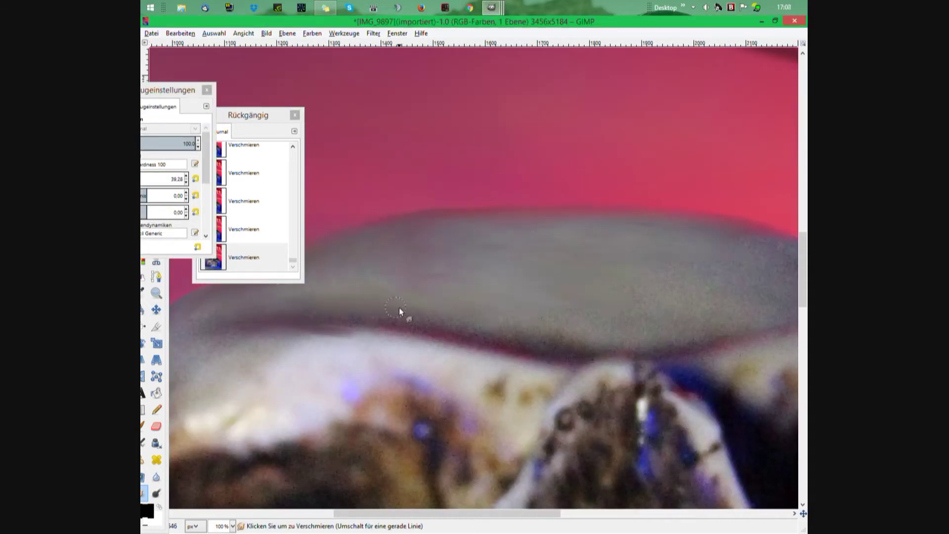
- Smear the lower edge of the skull dome into bright streaks
{"action": "mouse_move", "coordinate": [403, 314]}
{"action": "left_mouse_down"}
{"action": "mouse_move", "coordinate": [271, 322]}
{"action": "mouse_move", "coordinate": [558, 339]}
{"action": "left_mouse_up"}
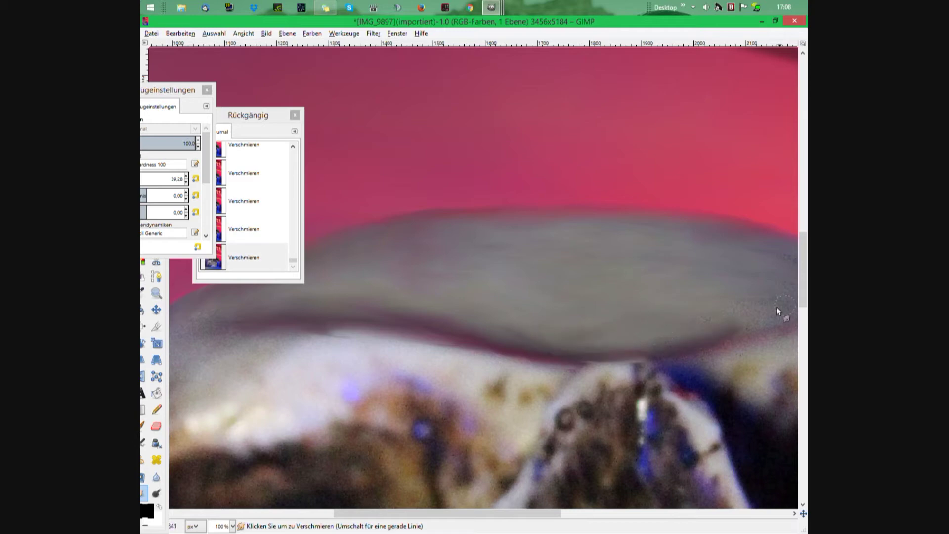
{"action": "scroll", "coordinate": [594, 311], "scroll_direction": "left", "scroll_amount": 5}
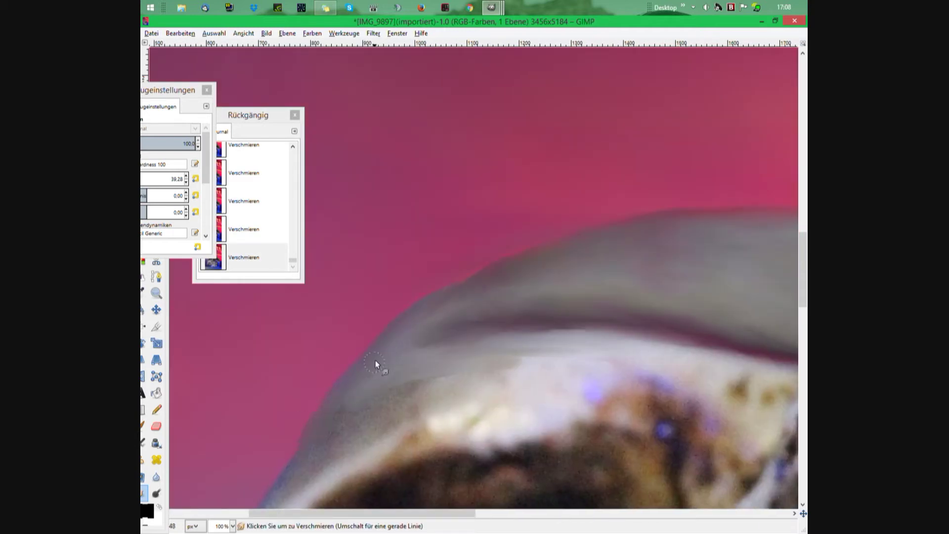
{"action": "mouse_move", "coordinate": [377, 364]}
{"action": "left_mouse_down"}
{"action": "mouse_move", "coordinate": [547, 417]}
{"action": "mouse_move", "coordinate": [488, 431]}
{"action": "left_mouse_up"}
{"action": "scroll", "coordinate": [381, 402], "scroll_direction": "right", "scroll_amount": 5}
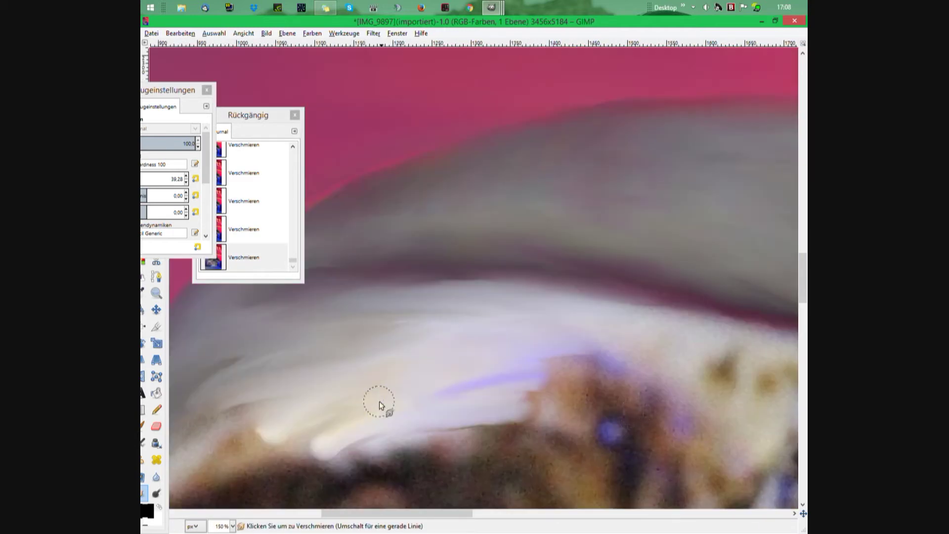
{"action": "scroll", "coordinate": [651, 206], "scroll_direction": "up", "scroll_amount": 1}
{"action": "left_click_drag", "start_coordinate": [428, 340], "coordinate": [466, 410]}
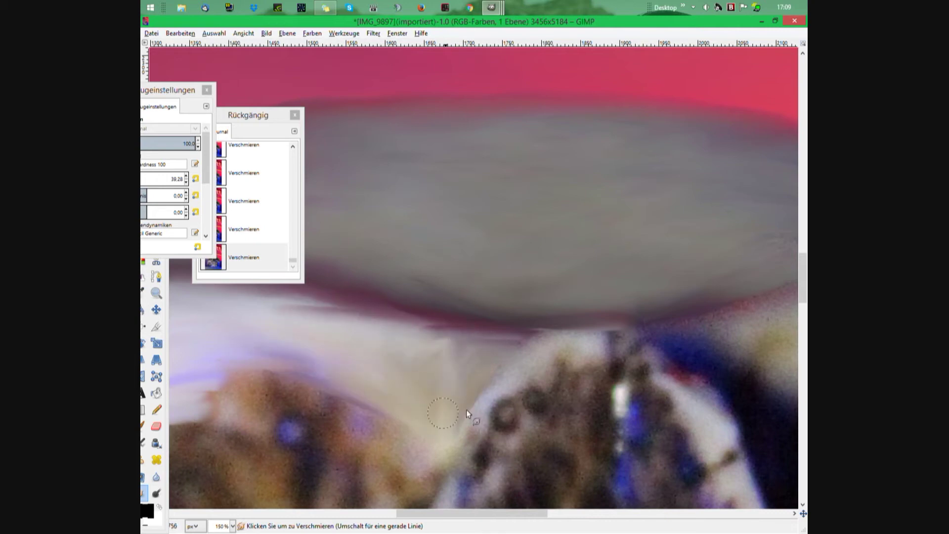
- Drag white smear streaks across the skull's top and along its upper right edge
{"action": "scroll", "coordinate": [467, 409], "scroll_direction": "right", "scroll_amount": 5}
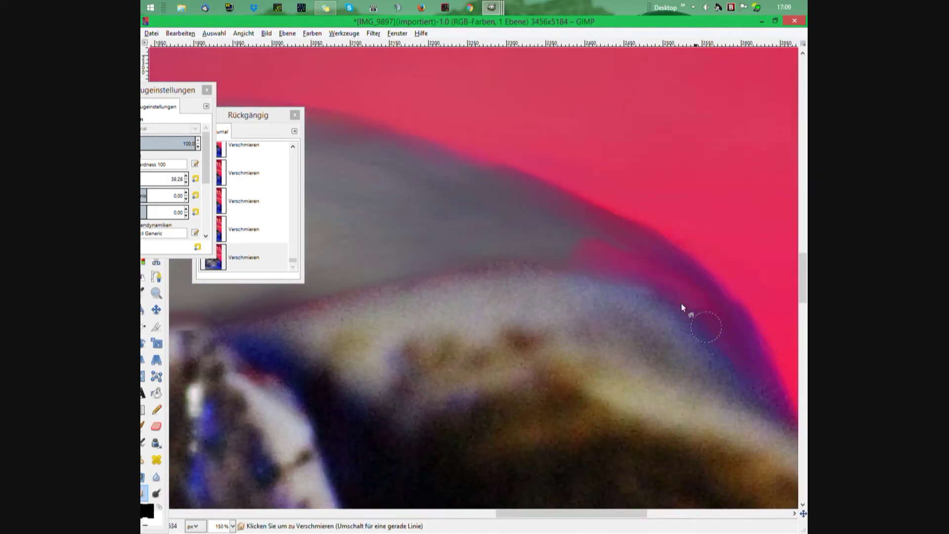
{"action": "scroll", "coordinate": [479, 367], "scroll_direction": "down", "scroll_amount": 3}
{"action": "scroll", "coordinate": [479, 366], "scroll_direction": "up", "scroll_amount": 1}
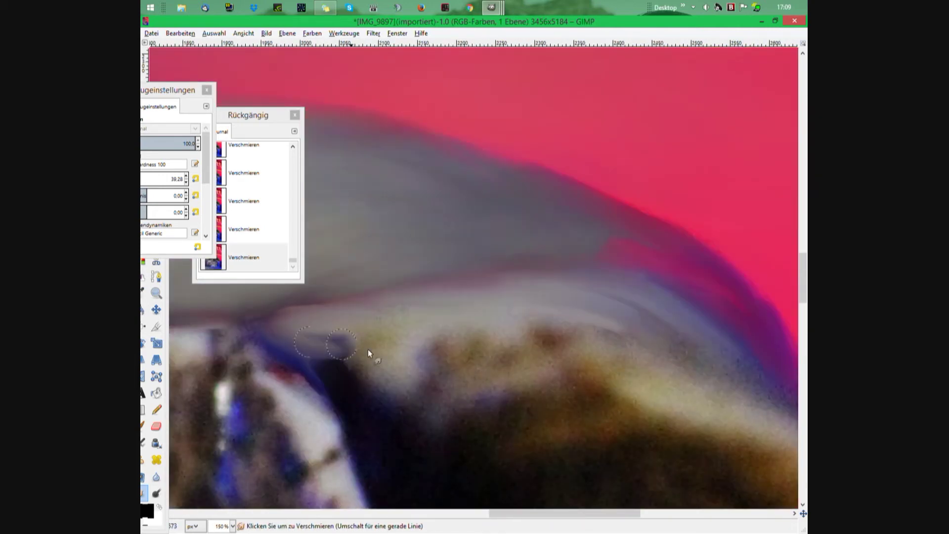
{"action": "scroll", "coordinate": [368, 349], "scroll_direction": "up", "scroll_amount": 1}
{"action": "left_click_drag", "start_coordinate": [366, 195], "coordinate": [583, 118]}
{"action": "mouse_move", "coordinate": [395, 127]}
{"action": "left_mouse_down"}
{"action": "mouse_move", "coordinate": [696, 184]}
{"action": "mouse_move", "coordinate": [524, 192]}
{"action": "mouse_move", "coordinate": [440, 218]}
{"action": "left_mouse_up"}
{"action": "scroll", "coordinate": [445, 227], "scroll_direction": "right", "scroll_amount": 5}
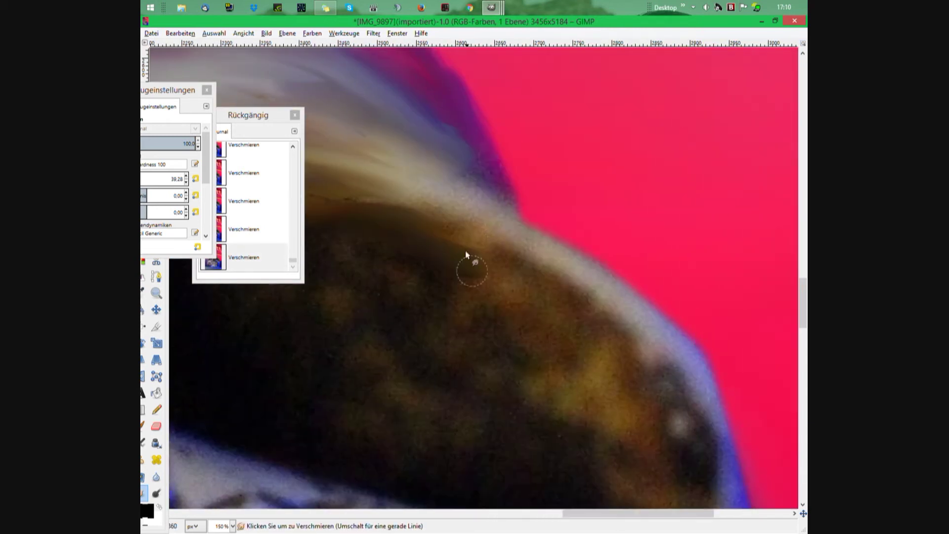
{"action": "mouse_move", "coordinate": [486, 248]}
{"action": "left_mouse_down"}
{"action": "mouse_move", "coordinate": [719, 408]}
{"action": "mouse_move", "coordinate": [524, 311]}
{"action": "left_mouse_up"}
- Smear the right eye socket, nose outline and nose cavity into grey and brown streaks
{"action": "scroll", "coordinate": [583, 396], "scroll_direction": "down", "scroll_amount": 1}
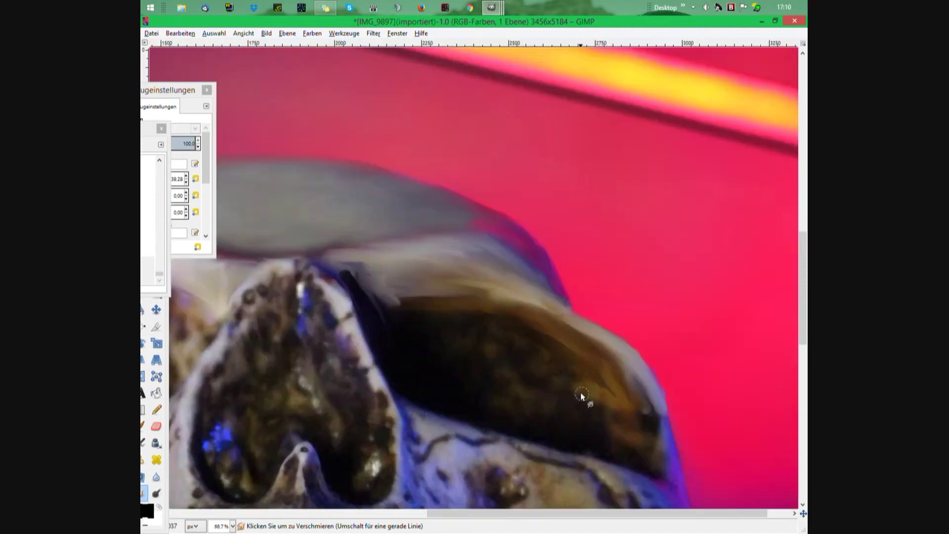
{"action": "scroll", "coordinate": [562, 318], "scroll_direction": "down", "scroll_amount": 1}
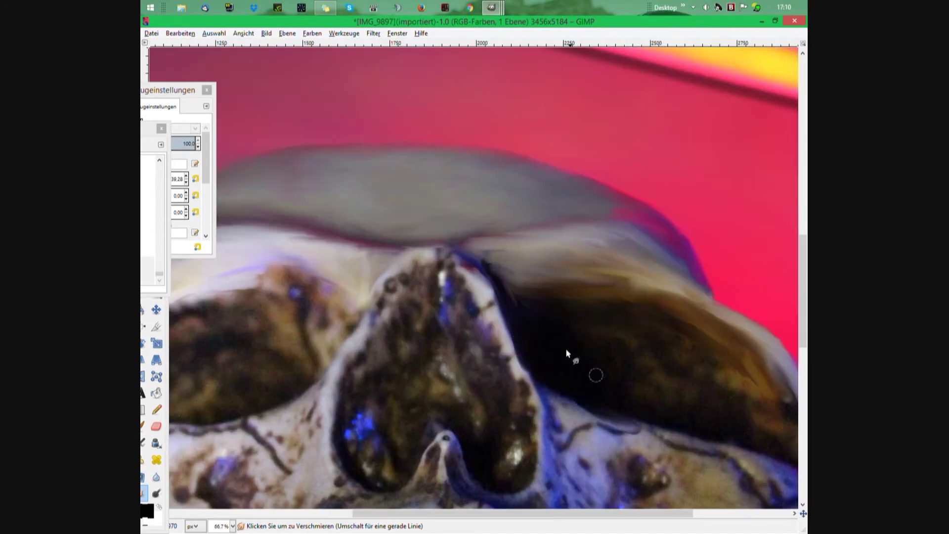
{"action": "mouse_move", "coordinate": [566, 348]}
{"action": "left_mouse_down"}
{"action": "mouse_move", "coordinate": [672, 345]}
{"action": "mouse_move", "coordinate": [725, 386]}
{"action": "mouse_move", "coordinate": [695, 425]}
{"action": "left_mouse_up"}
{"action": "scroll", "coordinate": [695, 425], "scroll_direction": "right", "scroll_amount": 3}
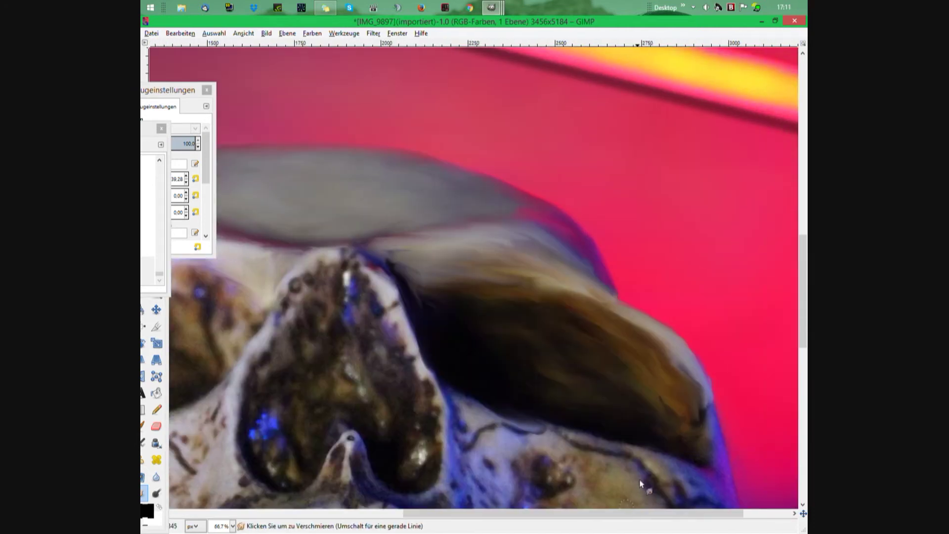
{"action": "mouse_move", "coordinate": [296, 270]}
{"action": "left_mouse_down"}
{"action": "mouse_move", "coordinate": [252, 362]}
{"action": "mouse_move", "coordinate": [396, 290]}
{"action": "mouse_move", "coordinate": [444, 460]}
{"action": "left_mouse_up"}
{"action": "left_click_drag", "start_coordinate": [235, 391], "coordinate": [341, 445]}
{"action": "mouse_move", "coordinate": [440, 426]}
{"action": "left_mouse_down"}
{"action": "mouse_move", "coordinate": [309, 289]}
{"action": "mouse_move", "coordinate": [318, 270]}
{"action": "mouse_move", "coordinate": [354, 318]}
{"action": "mouse_move", "coordinate": [324, 332]}
{"action": "mouse_move", "coordinate": [328, 411]}
{"action": "mouse_move", "coordinate": [346, 341]}
{"action": "left_mouse_up"}
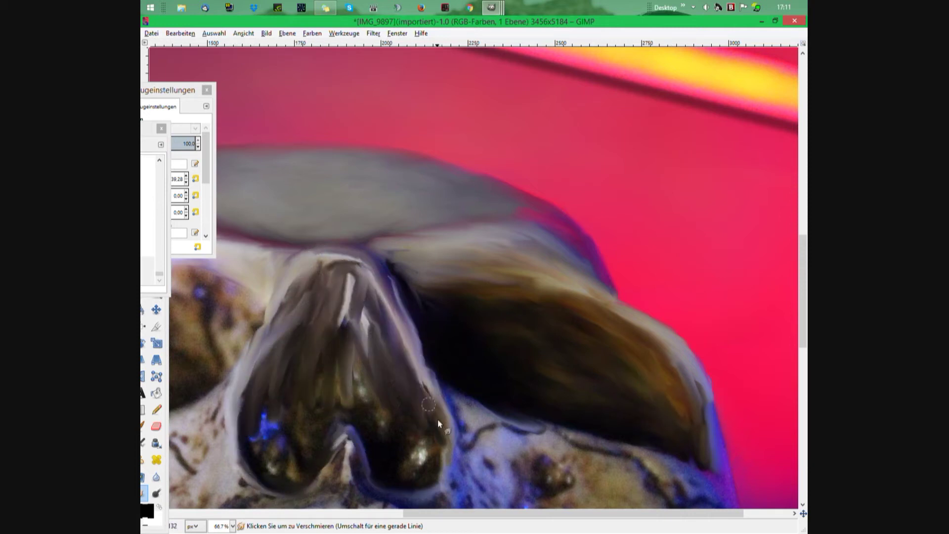
{"action": "mouse_move", "coordinate": [301, 297]}
{"action": "left_mouse_down"}
{"action": "mouse_move", "coordinate": [278, 413]}
{"action": "mouse_move", "coordinate": [322, 464]}
{"action": "left_mouse_up"}
{"action": "mouse_move", "coordinate": [353, 321]}
{"action": "left_mouse_down"}
{"action": "mouse_move", "coordinate": [354, 407]}
{"action": "mouse_move", "coordinate": [436, 404]}
{"action": "left_mouse_up"}
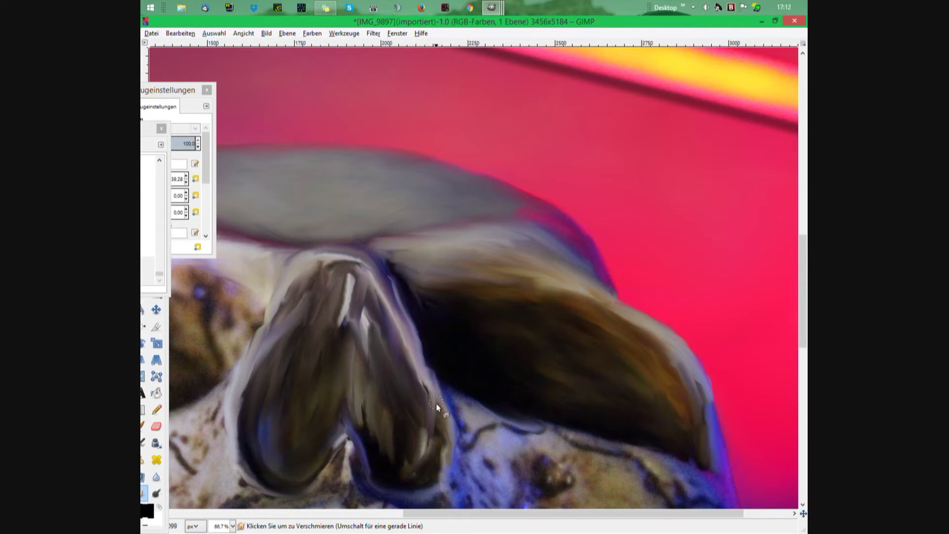
{"action": "key", "text": "1"}
{"action": "mouse_move", "coordinate": [349, 367]}
{"action": "left_mouse_down"}
{"action": "mouse_move", "coordinate": [318, 332]}
{"action": "mouse_move", "coordinate": [565, 307]}
{"action": "mouse_move", "coordinate": [481, 365]}
{"action": "mouse_move", "coordinate": [569, 393]}
{"action": "left_mouse_up"}
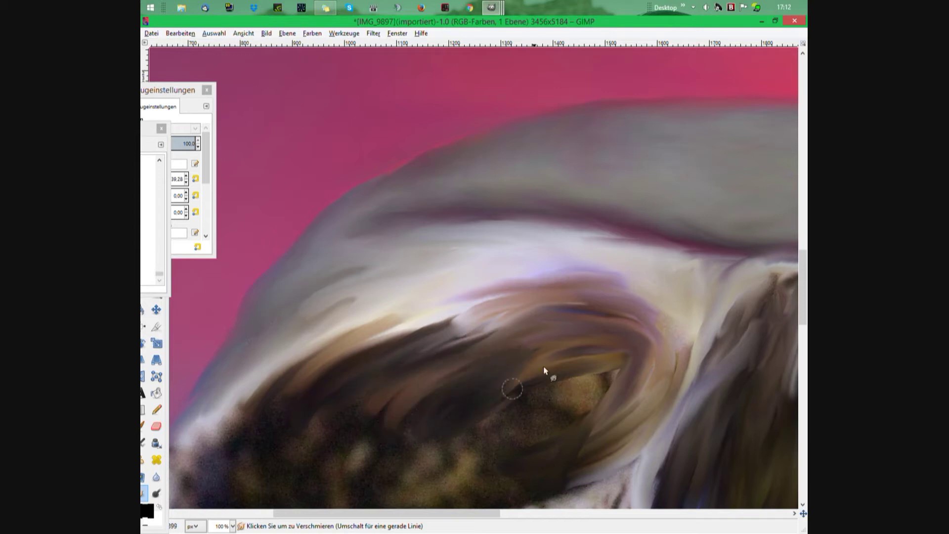
- Smear the dark nose area upward and soften the skull's upper-left outline
{"action": "scroll", "coordinate": [543, 370], "scroll_direction": "down", "scroll_amount": 3}
{"action": "mouse_move", "coordinate": [230, 336]}
{"action": "left_mouse_down"}
{"action": "mouse_move", "coordinate": [254, 381]}
{"action": "mouse_move", "coordinate": [205, 375]}
{"action": "mouse_move", "coordinate": [375, 281]}
{"action": "mouse_move", "coordinate": [251, 323]}
{"action": "mouse_move", "coordinate": [479, 371]}
{"action": "mouse_move", "coordinate": [572, 252]}
{"action": "left_mouse_up"}
{"action": "scroll", "coordinate": [555, 259], "scroll_direction": "down", "scroll_amount": 4}
{"action": "scroll", "coordinate": [336, 447], "scroll_direction": "up", "scroll_amount": 4}
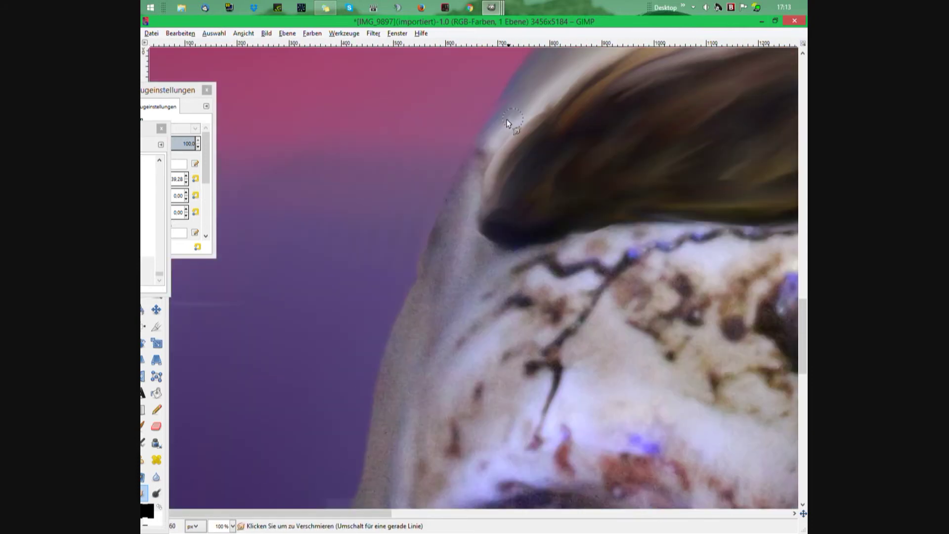
{"action": "mouse_move", "coordinate": [509, 123]}
{"action": "left_mouse_down"}
{"action": "mouse_move", "coordinate": [505, 266]}
{"action": "mouse_move", "coordinate": [467, 207]}
{"action": "mouse_move", "coordinate": [476, 252]}
{"action": "left_mouse_up"}
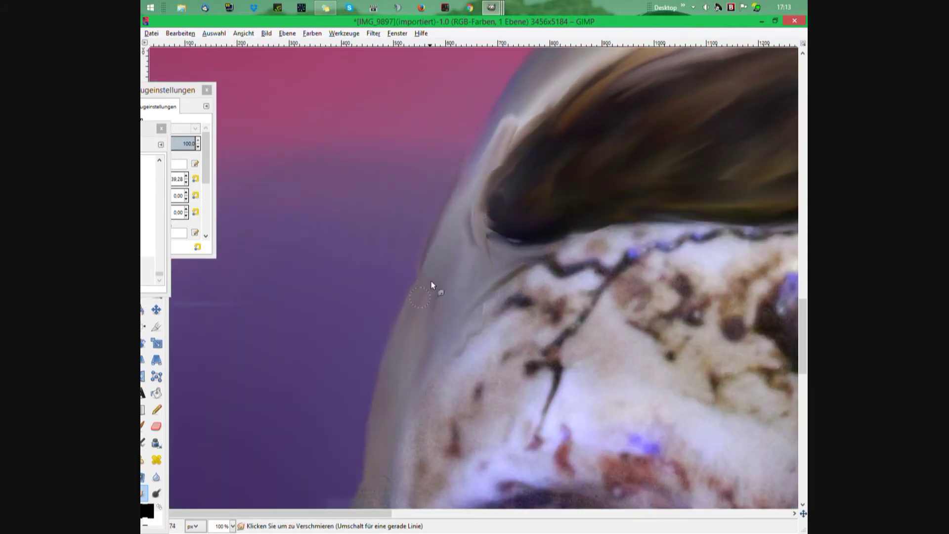
{"action": "scroll", "coordinate": [431, 281], "scroll_direction": "down", "scroll_amount": 2}
{"action": "scroll", "coordinate": [366, 444], "scroll_direction": "down", "scroll_amount": 1}
{"action": "scroll", "coordinate": [349, 307], "scroll_direction": "down", "scroll_amount": 3}
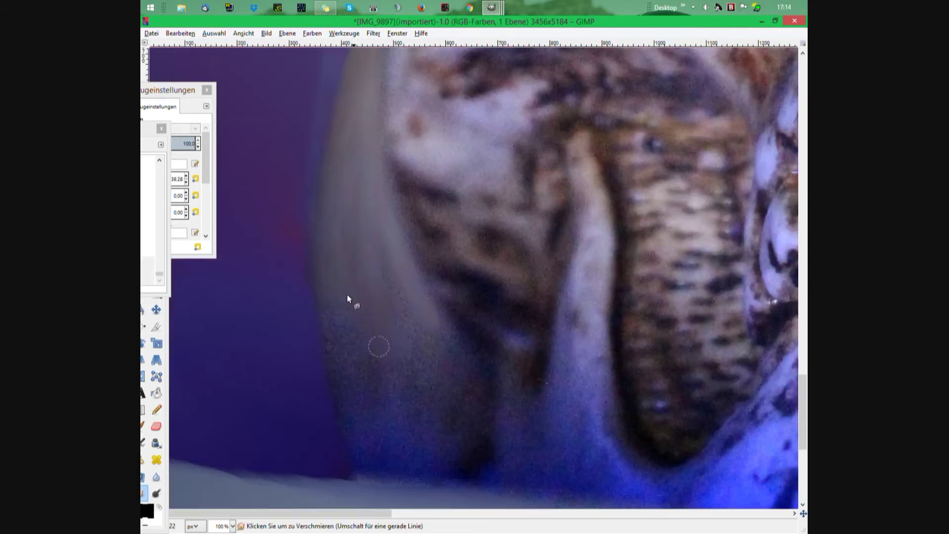
- Smudge the eye socket's lower edge and the jaw edge into the background
{"action": "mouse_move", "coordinate": [432, 291]}
{"action": "left_mouse_down"}
{"action": "mouse_move", "coordinate": [465, 395]}
{"action": "mouse_move", "coordinate": [470, 491]}
{"action": "left_mouse_up"}
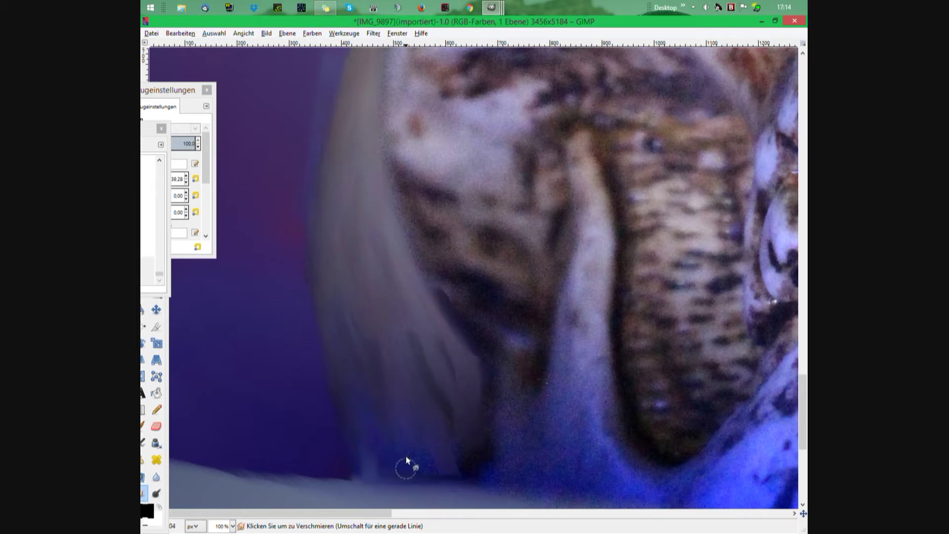
{"action": "scroll", "coordinate": [446, 284], "scroll_direction": "down", "scroll_amount": 2}
{"action": "scroll", "coordinate": [447, 284], "scroll_direction": "up", "scroll_amount": 3}
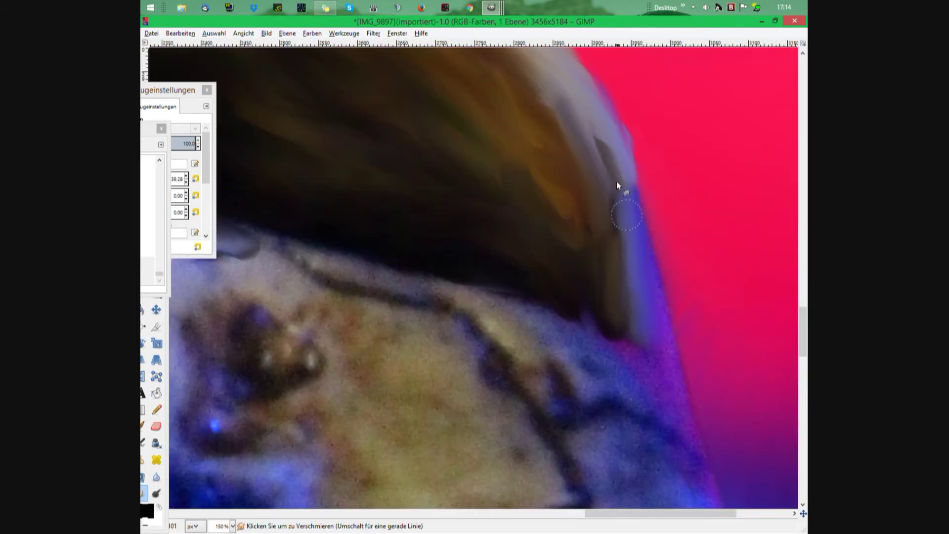
{"action": "mouse_move", "coordinate": [616, 181]}
{"action": "left_mouse_down"}
{"action": "mouse_move", "coordinate": [643, 377]}
{"action": "mouse_move", "coordinate": [403, 288]}
{"action": "mouse_move", "coordinate": [623, 461]}
{"action": "left_mouse_up"}
{"action": "scroll", "coordinate": [623, 461], "scroll_direction": "down", "scroll_amount": 1}
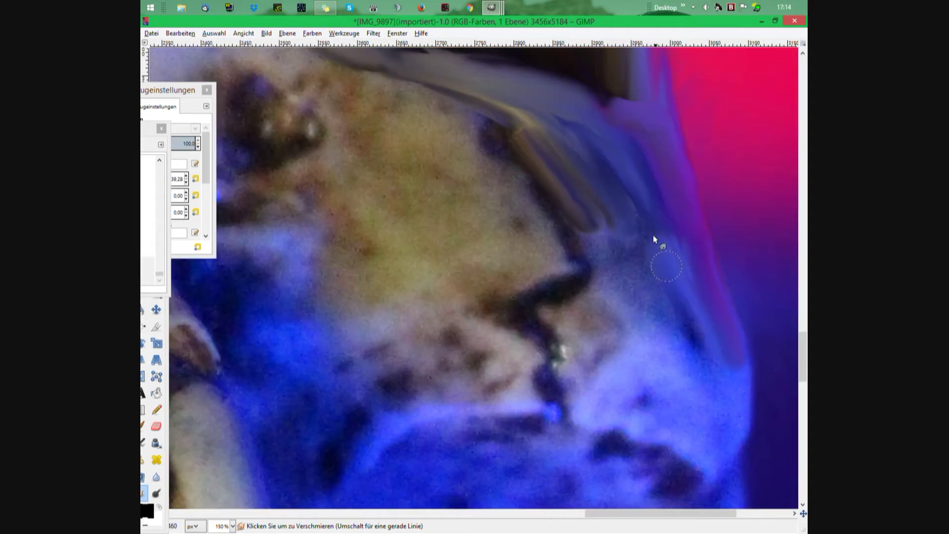
{"action": "mouse_move", "coordinate": [654, 235]}
{"action": "left_mouse_down"}
{"action": "mouse_move", "coordinate": [637, 322]}
{"action": "mouse_move", "coordinate": [674, 416]}
{"action": "mouse_move", "coordinate": [638, 387]}
{"action": "left_mouse_up"}
{"action": "scroll", "coordinate": [638, 387], "scroll_direction": "down", "scroll_amount": 1}
{"action": "scroll", "coordinate": [638, 387], "scroll_direction": "down", "scroll_amount": 3}
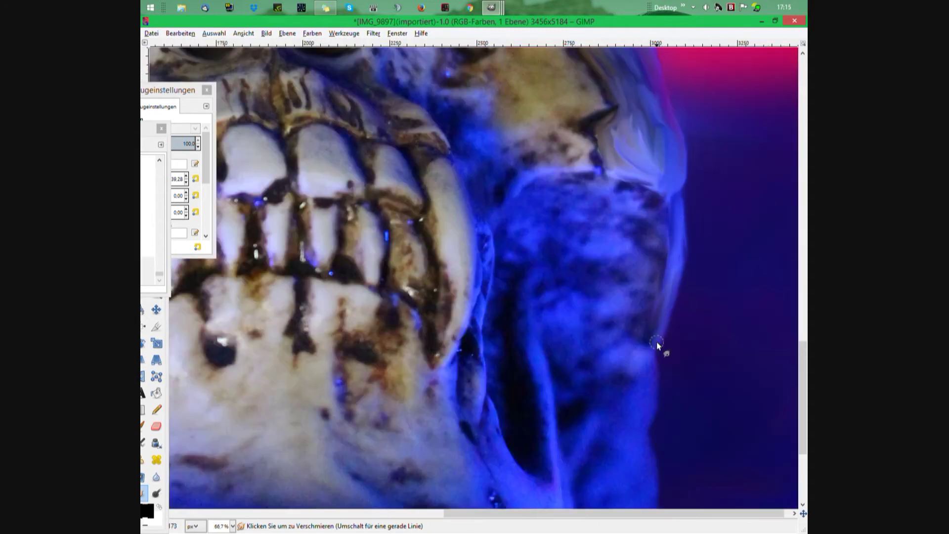
{"action": "scroll", "coordinate": [584, 298], "scroll_direction": "down", "scroll_amount": 2}
- Add smudge streaks around the nose and teeth and reshape the skull's right side
{"action": "scroll", "coordinate": [624, 349], "scroll_direction": "down", "scroll_amount": 2}
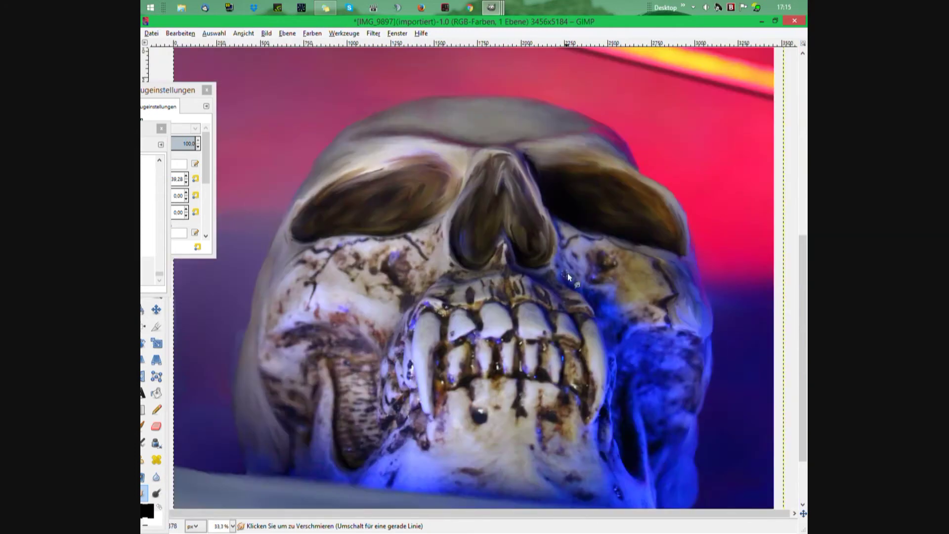
{"action": "scroll", "coordinate": [567, 273], "scroll_direction": "up", "scroll_amount": 3}
{"action": "mouse_move", "coordinate": [639, 154]}
{"action": "left_mouse_down"}
{"action": "mouse_move", "coordinate": [585, 212]}
{"action": "mouse_move", "coordinate": [559, 207]}
{"action": "mouse_move", "coordinate": [720, 187]}
{"action": "mouse_move", "coordinate": [599, 271]}
{"action": "mouse_move", "coordinate": [698, 268]}
{"action": "left_mouse_up"}
{"action": "scroll", "coordinate": [698, 268], "scroll_direction": "right", "scroll_amount": 5}
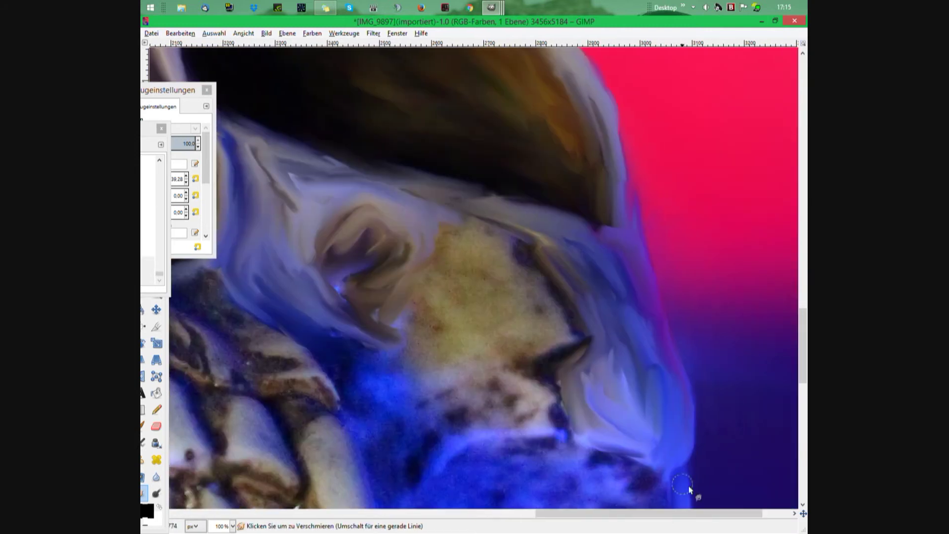
{"action": "mouse_move", "coordinate": [430, 203]}
{"action": "left_mouse_down"}
{"action": "mouse_move", "coordinate": [551, 295]}
{"action": "mouse_move", "coordinate": [342, 283]}
{"action": "mouse_move", "coordinate": [529, 290]}
{"action": "mouse_move", "coordinate": [534, 342]}
{"action": "mouse_move", "coordinate": [447, 459]}
{"action": "mouse_move", "coordinate": [501, 348]}
{"action": "mouse_move", "coordinate": [387, 395]}
{"action": "mouse_move", "coordinate": [360, 416]}
{"action": "mouse_move", "coordinate": [408, 470]}
{"action": "left_mouse_up"}
{"action": "scroll", "coordinate": [491, 334], "scroll_direction": "down", "scroll_amount": 1}
{"action": "scroll", "coordinate": [653, 172], "scroll_direction": "up", "scroll_amount": 2}
- Streak the blue cheek area, dark cavity and blue jaw into soft strokes
{"action": "left_click_drag", "start_coordinate": [653, 172], "coordinate": [417, 297]}
{"action": "scroll", "coordinate": [417, 296], "scroll_direction": "up", "scroll_amount": 3}
{"action": "mouse_move", "coordinate": [417, 249]}
{"action": "left_mouse_down"}
{"action": "mouse_move", "coordinate": [636, 316]}
{"action": "mouse_move", "coordinate": [455, 318]}
{"action": "mouse_move", "coordinate": [415, 307]}
{"action": "left_mouse_up"}
{"action": "scroll", "coordinate": [435, 231], "scroll_direction": "down", "scroll_amount": 3}
{"action": "mouse_move", "coordinate": [435, 232]}
{"action": "left_mouse_down"}
{"action": "mouse_move", "coordinate": [460, 311]}
{"action": "mouse_move", "coordinate": [503, 260]}
{"action": "left_mouse_up"}
{"action": "mouse_move", "coordinate": [508, 212]}
{"action": "left_mouse_down"}
{"action": "mouse_move", "coordinate": [524, 301]}
{"action": "mouse_move", "coordinate": [500, 354]}
{"action": "mouse_move", "coordinate": [473, 375]}
{"action": "mouse_move", "coordinate": [417, 301]}
{"action": "mouse_move", "coordinate": [431, 200]}
{"action": "mouse_move", "coordinate": [413, 346]}
{"action": "left_mouse_up"}
{"action": "scroll", "coordinate": [356, 484], "scroll_direction": "left", "scroll_amount": 10}
{"action": "scroll", "coordinate": [356, 484], "scroll_direction": "up", "scroll_amount": 10}
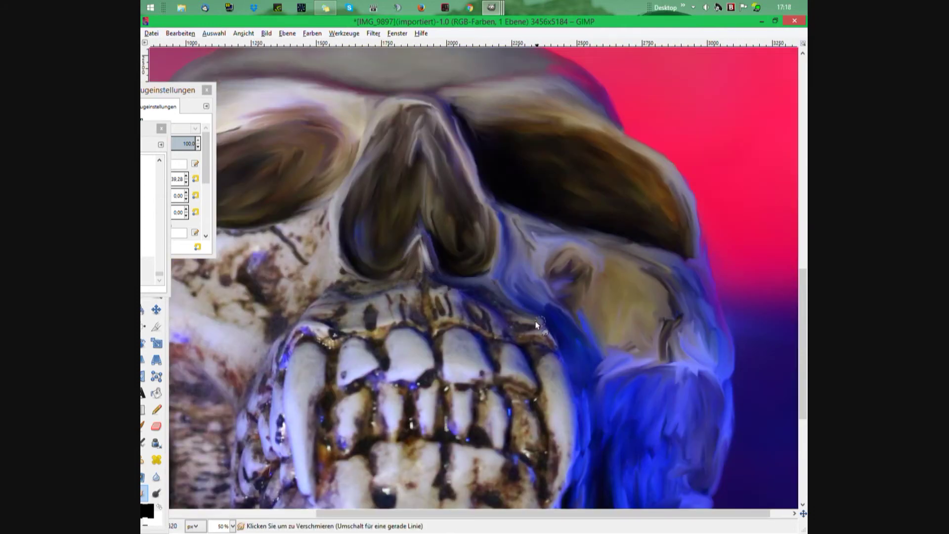
- Smudge small streaks around the eye and nose, then swirl the skull's left cheek
{"action": "left_click_drag", "start_coordinate": [396, 265], "coordinate": [524, 341]}
{"action": "scroll", "coordinate": [429, 516], "scroll_direction": "left", "scroll_amount": 3}
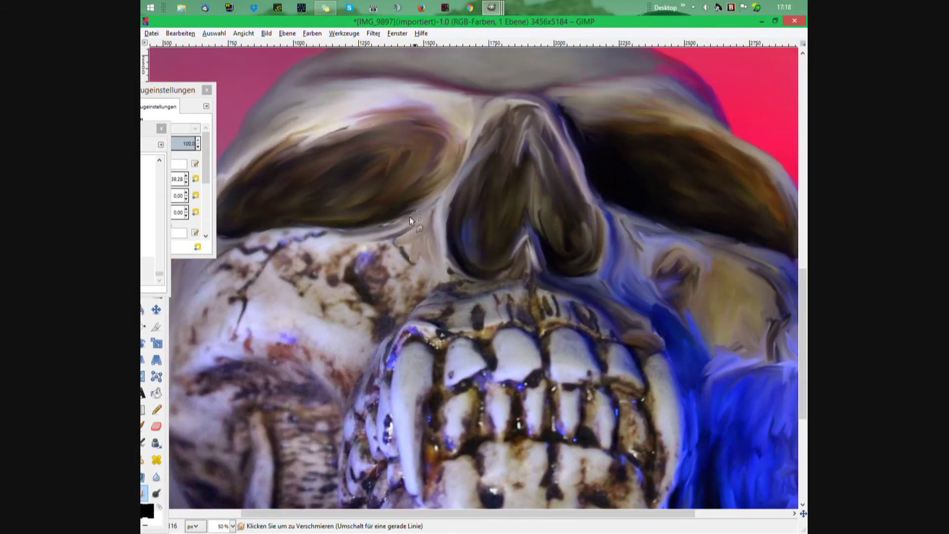
{"action": "mouse_move", "coordinate": [416, 215]}
{"action": "left_mouse_down"}
{"action": "mouse_move", "coordinate": [418, 288]}
{"action": "mouse_move", "coordinate": [260, 253]}
{"action": "mouse_move", "coordinate": [403, 270]}
{"action": "mouse_move", "coordinate": [215, 275]}
{"action": "mouse_move", "coordinate": [343, 295]}
{"action": "mouse_move", "coordinate": [483, 297]}
{"action": "mouse_move", "coordinate": [461, 337]}
{"action": "mouse_move", "coordinate": [387, 286]}
{"action": "mouse_move", "coordinate": [280, 341]}
{"action": "mouse_move", "coordinate": [403, 277]}
{"action": "mouse_move", "coordinate": [438, 319]}
{"action": "mouse_move", "coordinate": [357, 331]}
{"action": "mouse_move", "coordinate": [288, 460]}
{"action": "mouse_move", "coordinate": [320, 388]}
{"action": "mouse_move", "coordinate": [296, 435]}
{"action": "left_mouse_up"}
{"action": "scroll", "coordinate": [342, 294], "scroll_direction": "left", "scroll_amount": 3}
{"action": "scroll", "coordinate": [333, 313], "scroll_direction": "down", "scroll_amount": 3}
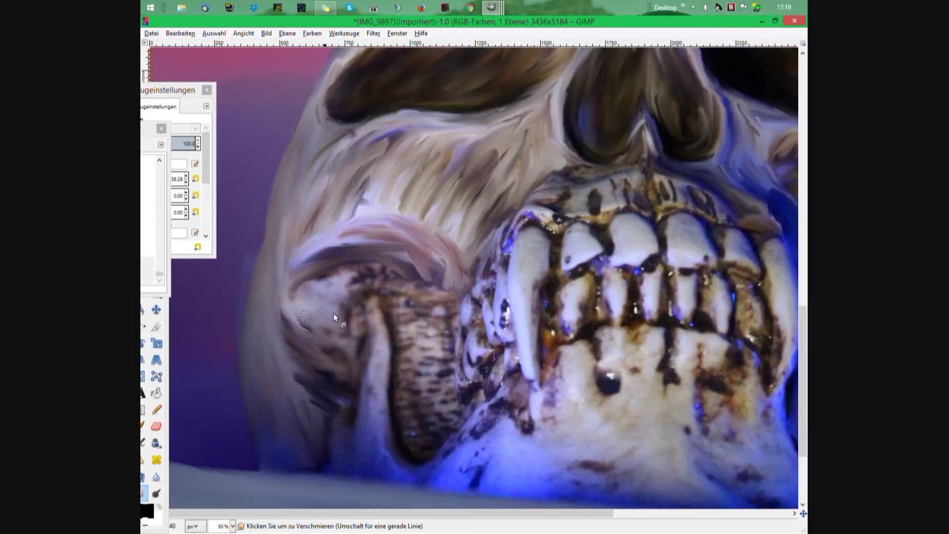
{"action": "mouse_move", "coordinate": [335, 316]}
{"action": "left_mouse_down"}
{"action": "mouse_move", "coordinate": [370, 273]}
{"action": "mouse_move", "coordinate": [327, 322]}
{"action": "left_mouse_up"}
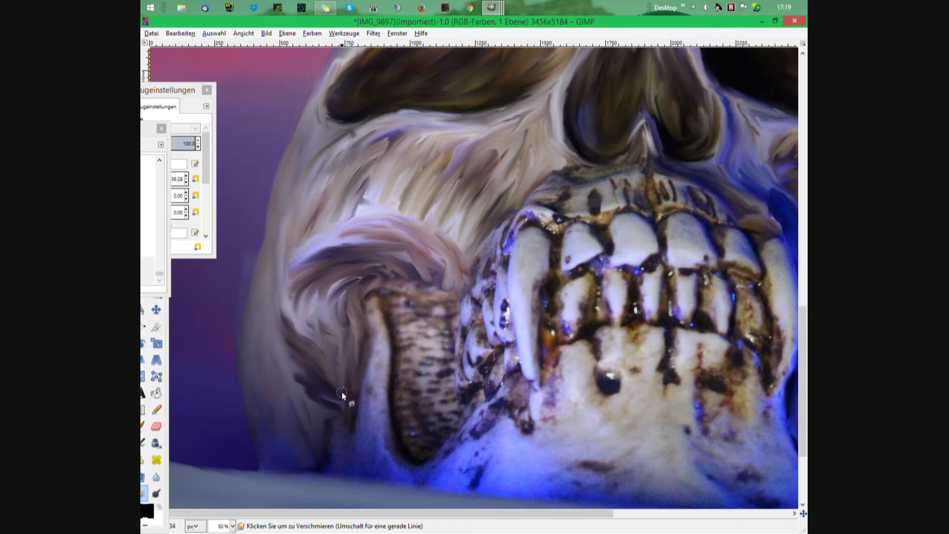
{"action": "mouse_move", "coordinate": [342, 390]}
{"action": "left_mouse_down"}
{"action": "mouse_move", "coordinate": [391, 447]}
{"action": "mouse_move", "coordinate": [366, 452]}
{"action": "mouse_move", "coordinate": [303, 387]}
{"action": "mouse_move", "coordinate": [395, 470]}
{"action": "mouse_move", "coordinate": [302, 464]}
{"action": "mouse_move", "coordinate": [442, 283]}
{"action": "mouse_move", "coordinate": [368, 303]}
{"action": "mouse_move", "coordinate": [444, 336]}
{"action": "mouse_move", "coordinate": [444, 310]}
{"action": "left_mouse_up"}
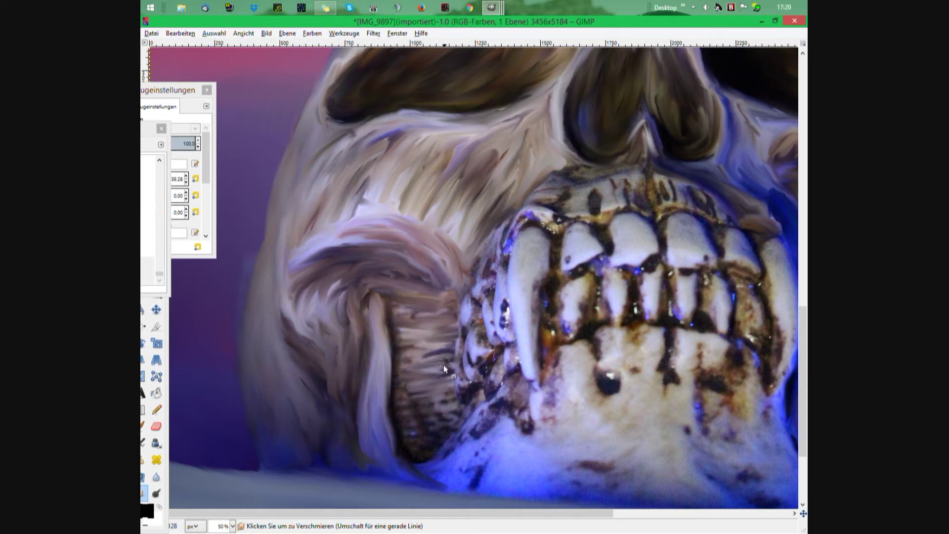
- Blend the dark lower-jaw texture and streak the jaw beside the fang
{"action": "mouse_move", "coordinate": [443, 365]}
{"action": "left_mouse_down"}
{"action": "mouse_move", "coordinate": [402, 324]}
{"action": "mouse_move", "coordinate": [396, 404]}
{"action": "left_mouse_up"}
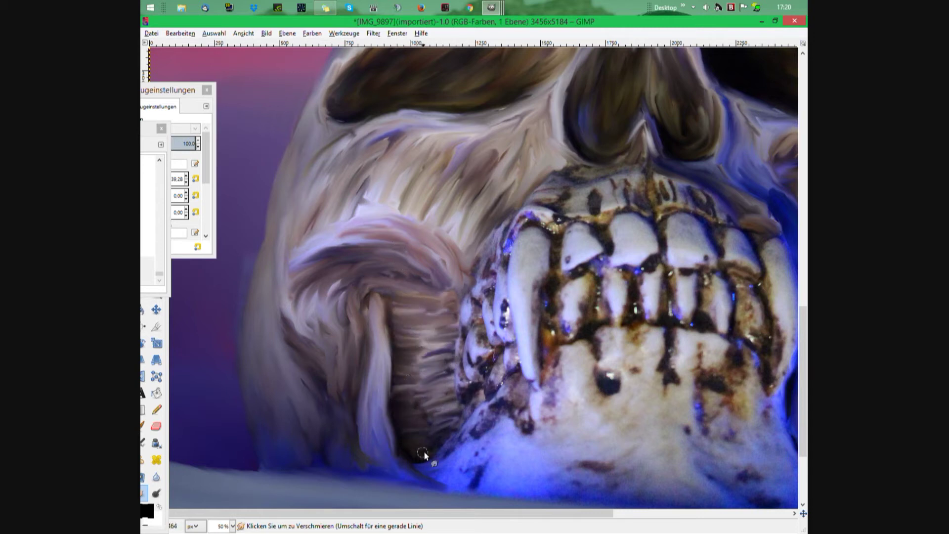
{"action": "mouse_move", "coordinate": [435, 375]}
{"action": "left_mouse_down"}
{"action": "mouse_move", "coordinate": [401, 346]}
{"action": "mouse_move", "coordinate": [396, 402]}
{"action": "left_mouse_up"}
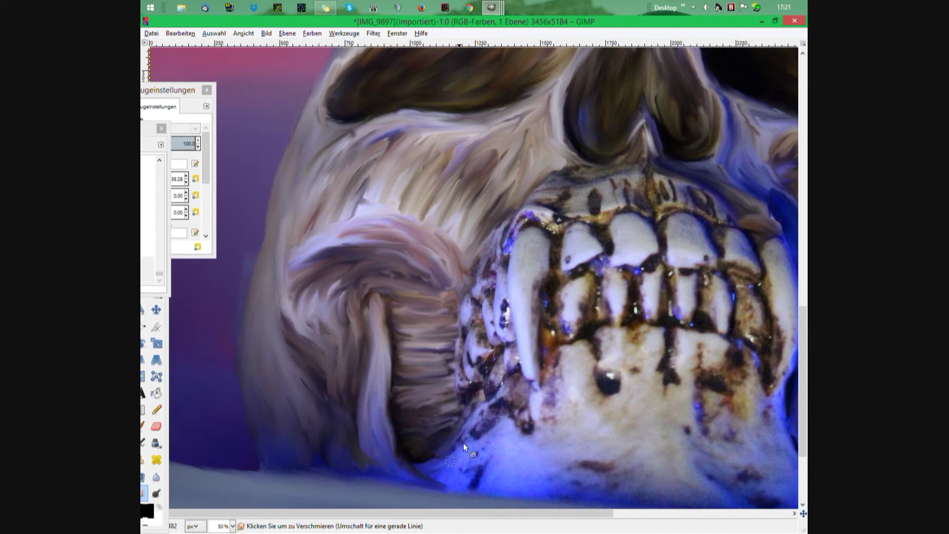
{"action": "mouse_move", "coordinate": [472, 432]}
{"action": "left_mouse_down"}
{"action": "mouse_move", "coordinate": [552, 387]}
{"action": "mouse_move", "coordinate": [533, 451]}
{"action": "mouse_move", "coordinate": [424, 476]}
{"action": "mouse_move", "coordinate": [489, 430]}
{"action": "mouse_move", "coordinate": [583, 489]}
{"action": "left_mouse_up"}
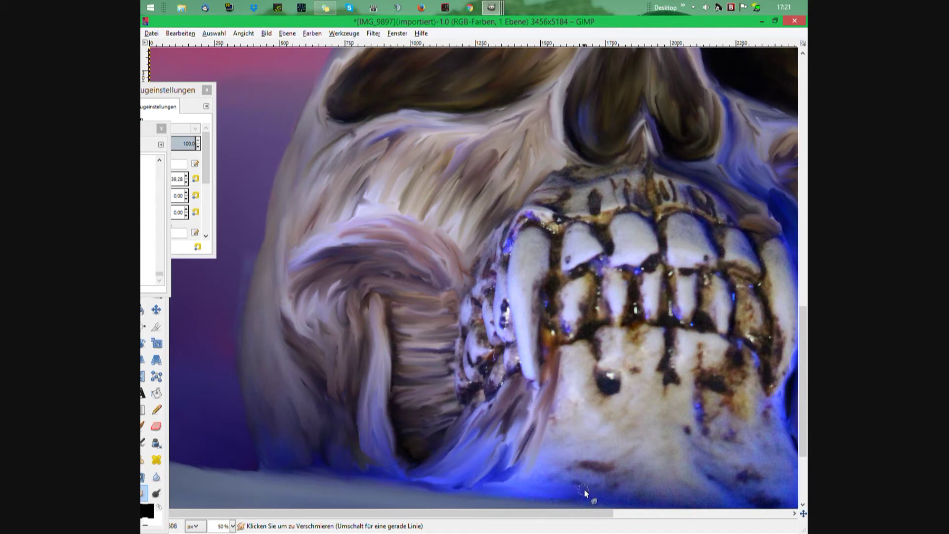
{"action": "scroll", "coordinate": [517, 466], "scroll_direction": "down", "scroll_amount": 2}
{"action": "scroll", "coordinate": [463, 289], "scroll_direction": "up", "scroll_amount": 3}
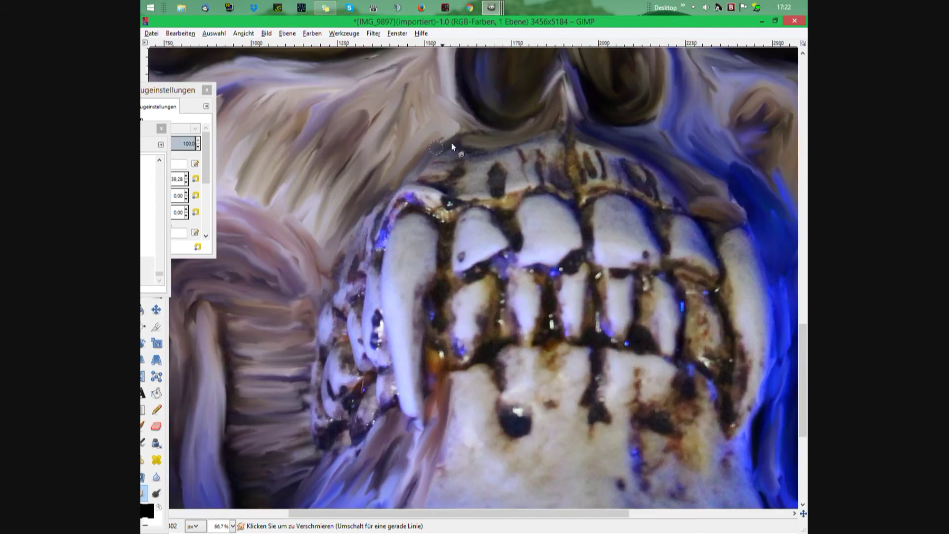
- Smudge the upper gum and upper teeth, softening the left tooth and fang
{"action": "mouse_move", "coordinate": [452, 146]}
{"action": "left_mouse_down"}
{"action": "mouse_move", "coordinate": [523, 144]}
{"action": "mouse_move", "coordinate": [518, 190]}
{"action": "mouse_move", "coordinate": [486, 138]}
{"action": "mouse_move", "coordinate": [533, 185]}
{"action": "mouse_move", "coordinate": [474, 183]}
{"action": "mouse_move", "coordinate": [397, 209]}
{"action": "mouse_move", "coordinate": [360, 238]}
{"action": "mouse_move", "coordinate": [319, 425]}
{"action": "mouse_move", "coordinate": [335, 346]}
{"action": "left_mouse_up"}
{"action": "mouse_move", "coordinate": [339, 390]}
{"action": "left_mouse_down"}
{"action": "mouse_move", "coordinate": [352, 322]}
{"action": "mouse_move", "coordinate": [371, 299]}
{"action": "mouse_move", "coordinate": [372, 355]}
{"action": "mouse_move", "coordinate": [429, 280]}
{"action": "mouse_move", "coordinate": [370, 213]}
{"action": "mouse_move", "coordinate": [416, 325]}
{"action": "mouse_move", "coordinate": [416, 402]}
{"action": "left_mouse_up"}
{"action": "mouse_move", "coordinate": [443, 273]}
{"action": "left_mouse_down"}
{"action": "mouse_move", "coordinate": [465, 230]}
{"action": "mouse_move", "coordinate": [463, 264]}
{"action": "mouse_move", "coordinate": [490, 225]}
{"action": "mouse_move", "coordinate": [543, 214]}
{"action": "mouse_move", "coordinate": [565, 222]}
{"action": "mouse_move", "coordinate": [642, 172]}
{"action": "mouse_move", "coordinate": [630, 171]}
{"action": "mouse_move", "coordinate": [659, 206]}
{"action": "mouse_move", "coordinate": [594, 220]}
{"action": "mouse_move", "coordinate": [600, 256]}
{"action": "left_mouse_up"}
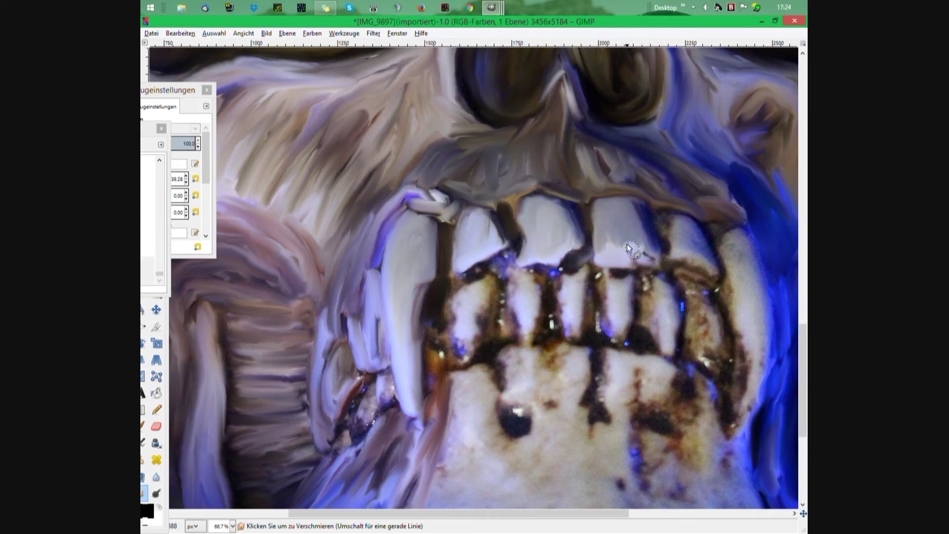
{"action": "scroll", "coordinate": [627, 245], "scroll_direction": "up", "scroll_amount": 3}
{"action": "mouse_move", "coordinate": [602, 170]}
{"action": "left_mouse_down"}
{"action": "mouse_move", "coordinate": [690, 234]}
{"action": "mouse_move", "coordinate": [482, 248]}
{"action": "mouse_move", "coordinate": [648, 346]}
{"action": "left_mouse_up"}
{"action": "scroll", "coordinate": [646, 342], "scroll_direction": "down", "scroll_amount": 2}
{"action": "scroll", "coordinate": [494, 272], "scroll_direction": "right", "scroll_amount": 3}
- Smudge the blue area and right side of the teeth, undoing one stray gum stroke
{"action": "left_click_drag", "start_coordinate": [384, 214], "coordinate": [430, 324]}
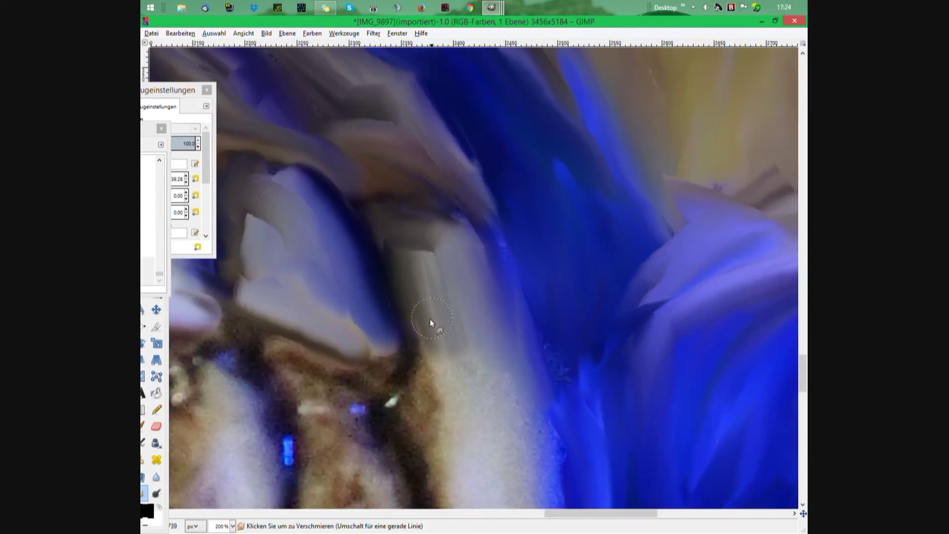
{"action": "scroll", "coordinate": [502, 222], "scroll_direction": "down", "scroll_amount": 2}
{"action": "mouse_move", "coordinate": [502, 221]}
{"action": "left_mouse_down"}
{"action": "mouse_move", "coordinate": [508, 165]}
{"action": "mouse_move", "coordinate": [482, 236]}
{"action": "mouse_move", "coordinate": [479, 280]}
{"action": "mouse_move", "coordinate": [431, 187]}
{"action": "mouse_move", "coordinate": [330, 159]}
{"action": "left_mouse_up"}
{"action": "left_click", "coordinate": [180, 33]}
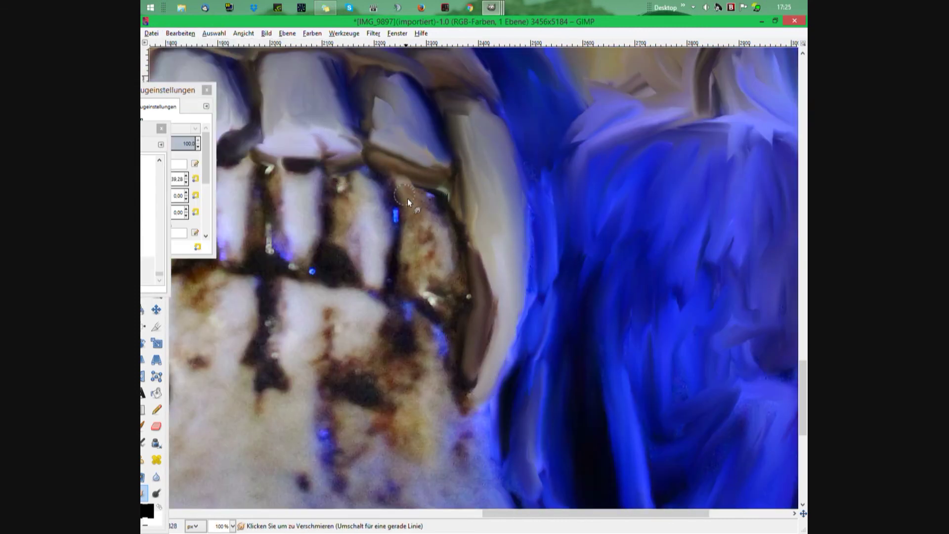
{"action": "left_click_drag", "start_coordinate": [407, 198], "coordinate": [444, 266]}
{"action": "mouse_move", "coordinate": [173, 90]}
{"action": "left_mouse_down"}
{"action": "mouse_move", "coordinate": [482, 82]}
{"action": "mouse_move", "coordinate": [562, 98]}
{"action": "left_mouse_up"}
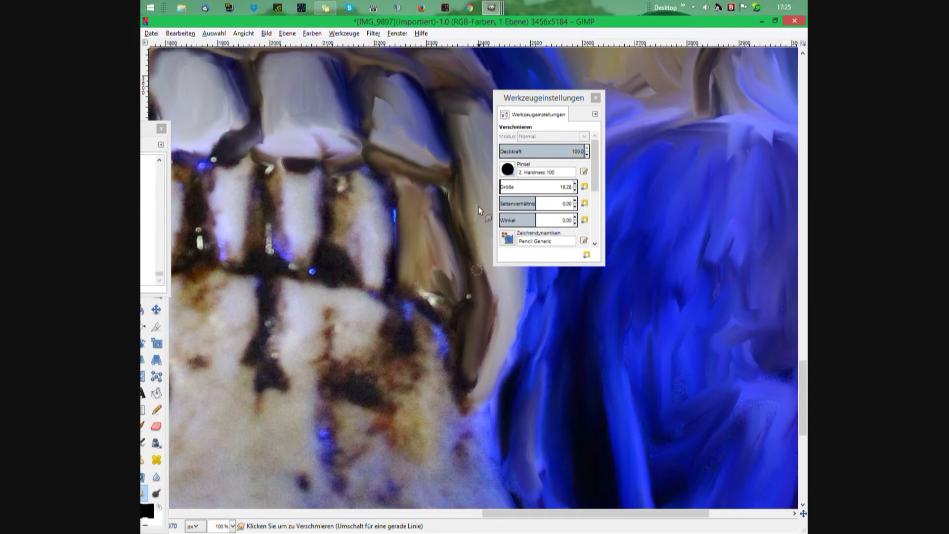
{"action": "mouse_move", "coordinate": [478, 207]}
{"action": "left_mouse_down"}
{"action": "mouse_move", "coordinate": [451, 312]}
{"action": "mouse_move", "coordinate": [350, 209]}
{"action": "mouse_move", "coordinate": [388, 250]}
{"action": "mouse_move", "coordinate": [269, 166]}
{"action": "mouse_move", "coordinate": [314, 187]}
{"action": "left_mouse_up"}
- Smear the central tooth, gum and teeth edges, moving Tool Options out of the way
{"action": "scroll", "coordinate": [350, 185], "scroll_direction": "up", "scroll_amount": 2, "text": "ctrl"}
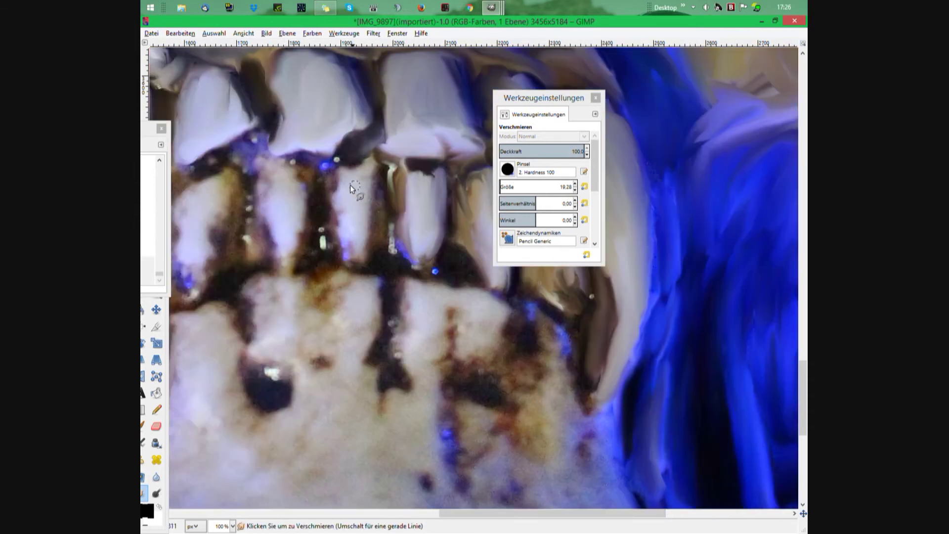
{"action": "scroll", "coordinate": [367, 105], "scroll_direction": "up", "scroll_amount": 1, "text": "ctrl"}
{"action": "mouse_move", "coordinate": [366, 104]}
{"action": "left_mouse_down"}
{"action": "mouse_move", "coordinate": [446, 289]}
{"action": "mouse_move", "coordinate": [526, 424]}
{"action": "left_mouse_up"}
{"action": "left_click_drag", "start_coordinate": [544, 97], "coordinate": [344, 105]}
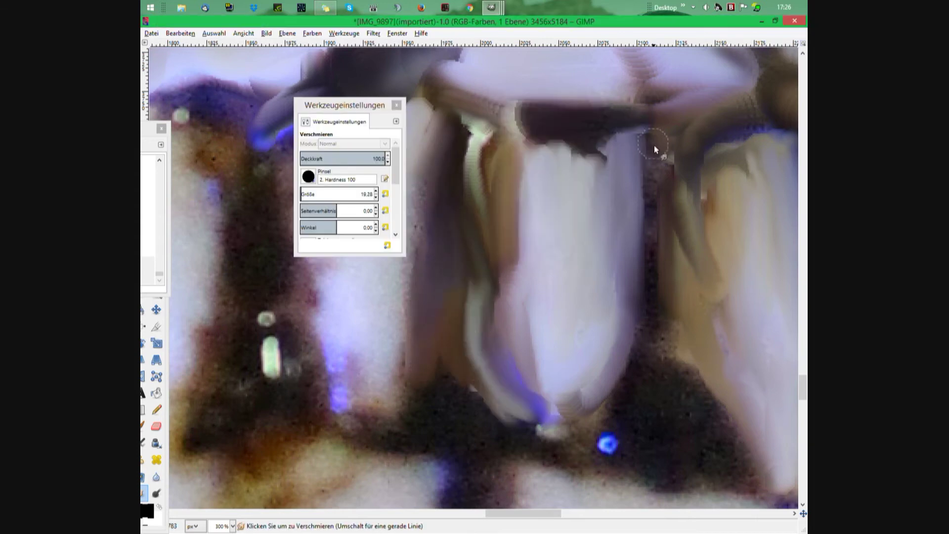
{"action": "mouse_move", "coordinate": [657, 149]}
{"action": "left_mouse_down"}
{"action": "mouse_move", "coordinate": [725, 476]}
{"action": "mouse_move", "coordinate": [631, 449]}
{"action": "left_mouse_up"}
{"action": "left_click_drag", "start_coordinate": [345, 105], "coordinate": [666, 75]}
{"action": "mouse_move", "coordinate": [310, 282]}
{"action": "left_mouse_down"}
{"action": "mouse_move", "coordinate": [328, 364]}
{"action": "mouse_move", "coordinate": [440, 376]}
{"action": "mouse_move", "coordinate": [488, 488]}
{"action": "left_mouse_up"}
- Smudge the gaps and edges of the teeth, spreading purple and white across them
{"action": "scroll", "coordinate": [487, 492], "scroll_direction": "left", "scroll_amount": 5}
{"action": "left_click_drag", "start_coordinate": [666, 75], "coordinate": [142, 109]}
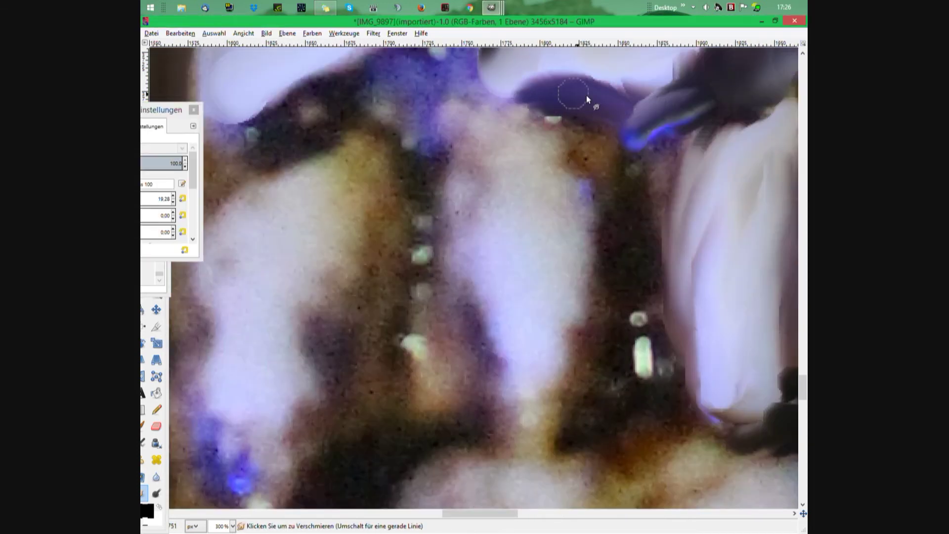
{"action": "mouse_move", "coordinate": [586, 96]}
{"action": "left_mouse_down"}
{"action": "mouse_move", "coordinate": [609, 239]}
{"action": "mouse_move", "coordinate": [725, 435]}
{"action": "left_mouse_up"}
{"action": "scroll", "coordinate": [402, 155], "scroll_direction": "up", "scroll_amount": 5}
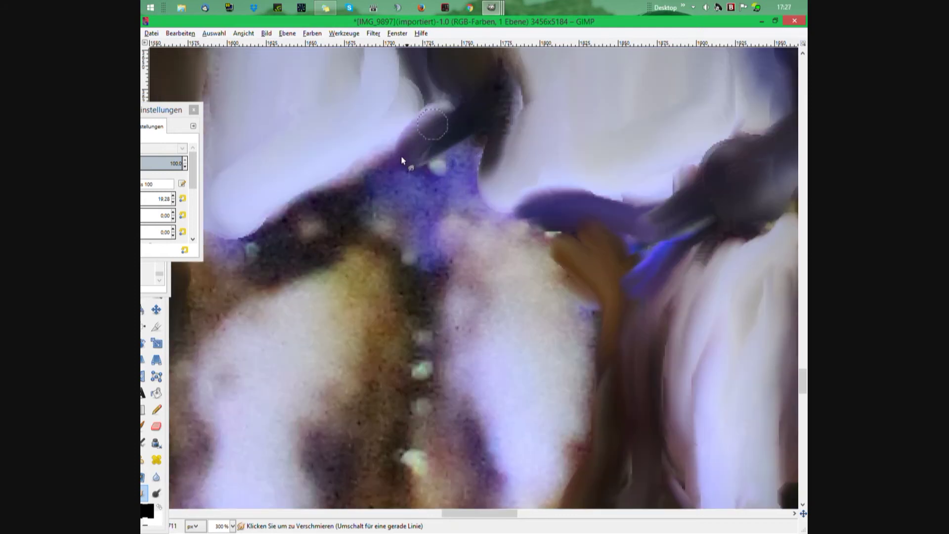
{"action": "mouse_move", "coordinate": [402, 155]}
{"action": "left_mouse_down"}
{"action": "mouse_move", "coordinate": [448, 205]}
{"action": "mouse_move", "coordinate": [415, 296]}
{"action": "left_mouse_up"}
{"action": "mouse_move", "coordinate": [435, 257]}
{"action": "left_mouse_down"}
{"action": "mouse_move", "coordinate": [559, 274]}
{"action": "mouse_move", "coordinate": [547, 411]}
{"action": "mouse_move", "coordinate": [497, 300]}
{"action": "mouse_move", "coordinate": [340, 130]}
{"action": "left_mouse_up"}
{"action": "scroll", "coordinate": [547, 411], "scroll_direction": "down", "scroll_amount": 5}
{"action": "mouse_move", "coordinate": [351, 297]}
{"action": "left_mouse_down"}
{"action": "mouse_move", "coordinate": [427, 286]}
{"action": "mouse_move", "coordinate": [332, 396]}
{"action": "left_mouse_up"}
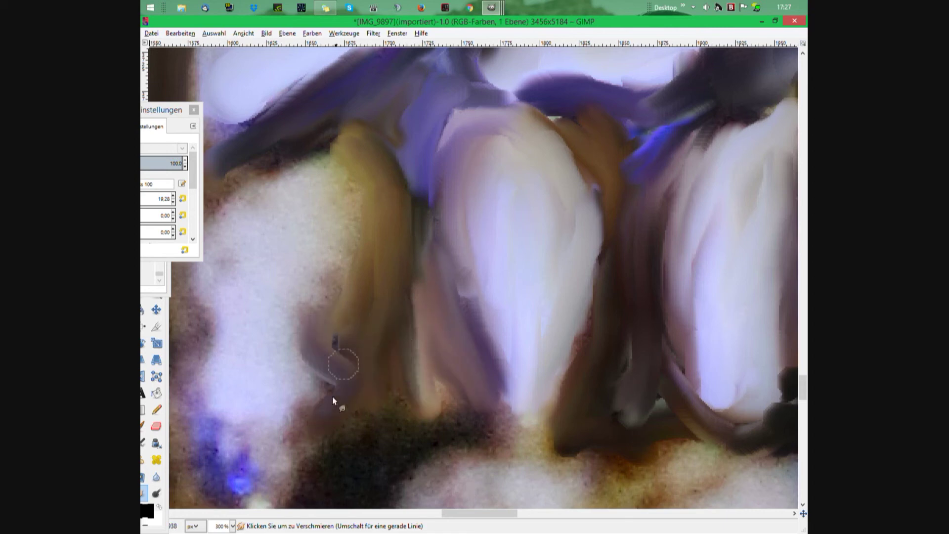
- Smudge a tooth edge and the dark paint near the teeth, checking at 100% zoom
{"action": "key", "text": "1"}
{"action": "scroll", "coordinate": [311, 330], "scroll_direction": "up", "scroll_amount": 3}
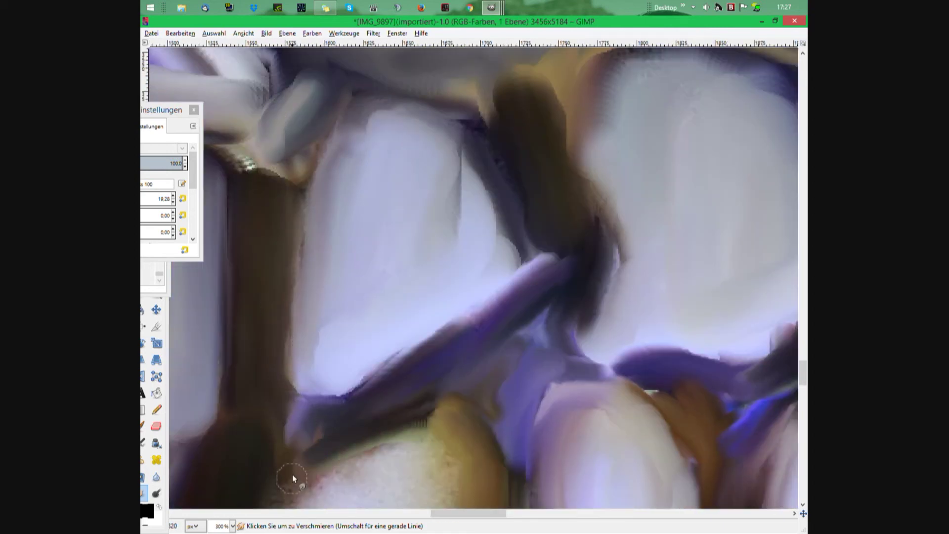
{"action": "scroll", "coordinate": [292, 473], "scroll_direction": "up", "scroll_amount": 5}
{"action": "mouse_move", "coordinate": [248, 382]}
{"action": "left_mouse_down"}
{"action": "mouse_move", "coordinate": [313, 322]}
{"action": "mouse_move", "coordinate": [361, 396]}
{"action": "left_mouse_up"}
{"action": "key", "text": "1"}
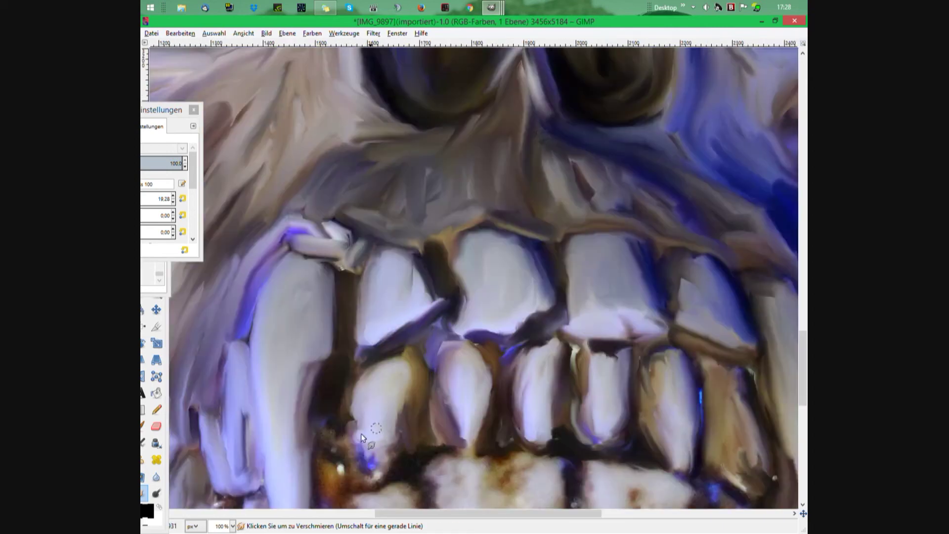
{"action": "scroll", "coordinate": [361, 434], "scroll_direction": "up", "scroll_amount": 3}
{"action": "mouse_move", "coordinate": [393, 233]}
{"action": "left_mouse_down"}
{"action": "mouse_move", "coordinate": [485, 191]}
{"action": "mouse_move", "coordinate": [501, 339]}
{"action": "left_mouse_up"}
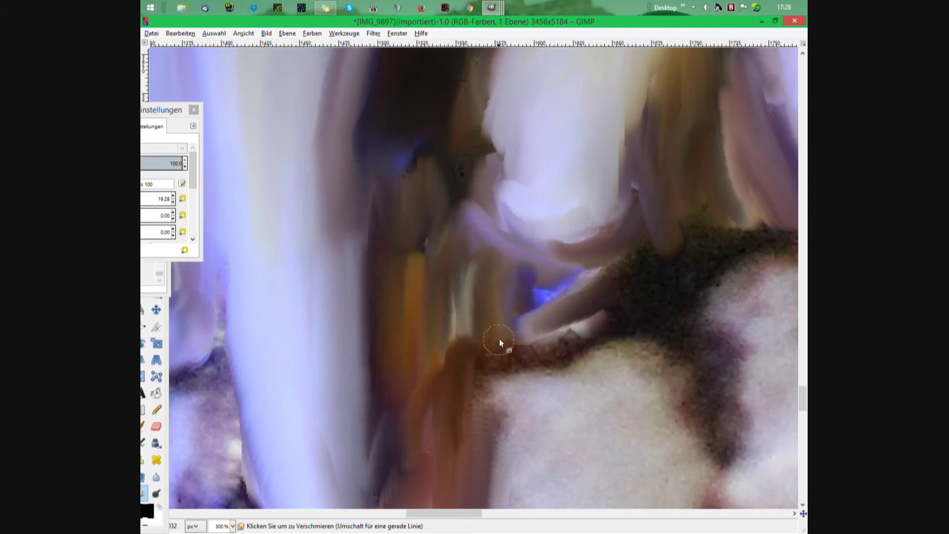
{"action": "key", "text": "1"}
- Smudge the dark gum between the teeth, the upper gum and the dark patch beside them
{"action": "key", "text": "2"}
{"action": "mouse_move", "coordinate": [511, 279]}
{"action": "left_mouse_down"}
{"action": "mouse_move", "coordinate": [579, 381]}
{"action": "mouse_move", "coordinate": [690, 270]}
{"action": "mouse_move", "coordinate": [688, 288]}
{"action": "mouse_move", "coordinate": [647, 321]}
{"action": "left_mouse_up"}
{"action": "key", "text": "1"}
{"action": "scroll", "coordinate": [514, 334], "scroll_direction": "up", "scroll_amount": 3}
{"action": "mouse_move", "coordinate": [440, 145]}
{"action": "left_mouse_down"}
{"action": "mouse_move", "coordinate": [642, 162]}
{"action": "mouse_move", "coordinate": [720, 257]}
{"action": "mouse_move", "coordinate": [707, 430]}
{"action": "left_mouse_up"}
{"action": "scroll", "coordinate": [692, 396], "scroll_direction": "right", "scroll_amount": 5}
{"action": "left_click_drag", "start_coordinate": [614, 198], "coordinate": [639, 366]}
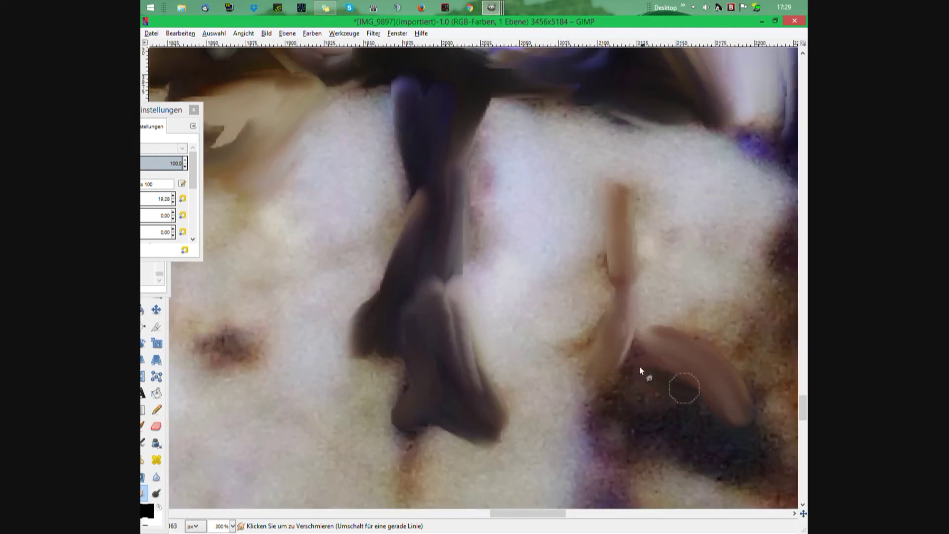
{"action": "scroll", "coordinate": [560, 514], "scroll_direction": "right", "scroll_amount": 2}
{"action": "key", "text": "minus"}
{"action": "key", "text": "minus"}
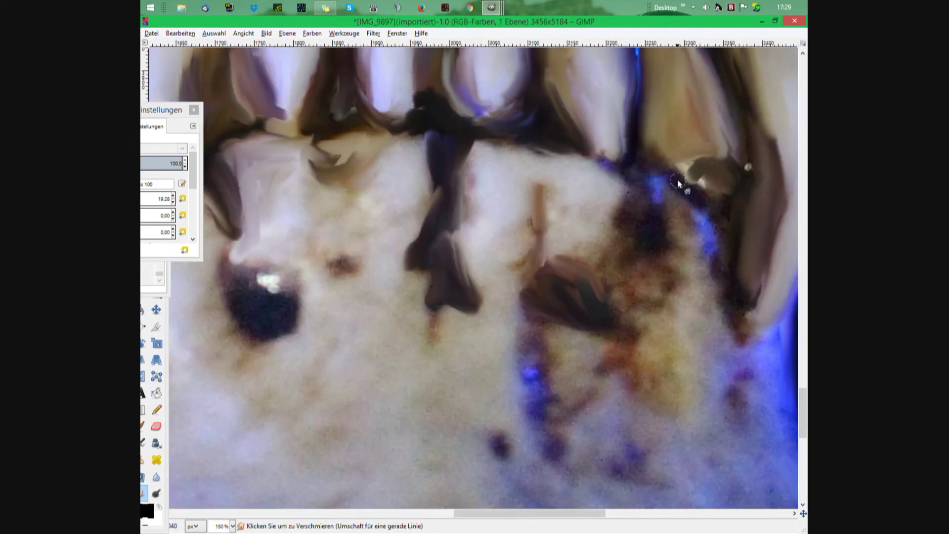
- Pull dark-blue and brown paint down across the lower teeth and along the jaw
{"action": "left_click_drag", "start_coordinate": [655, 179], "coordinate": [709, 249]}
{"action": "mouse_move", "coordinate": [705, 286]}
{"action": "left_mouse_down"}
{"action": "mouse_move", "coordinate": [477, 143]}
{"action": "mouse_move", "coordinate": [470, 228]}
{"action": "mouse_move", "coordinate": [534, 240]}
{"action": "mouse_move", "coordinate": [609, 213]}
{"action": "left_mouse_up"}
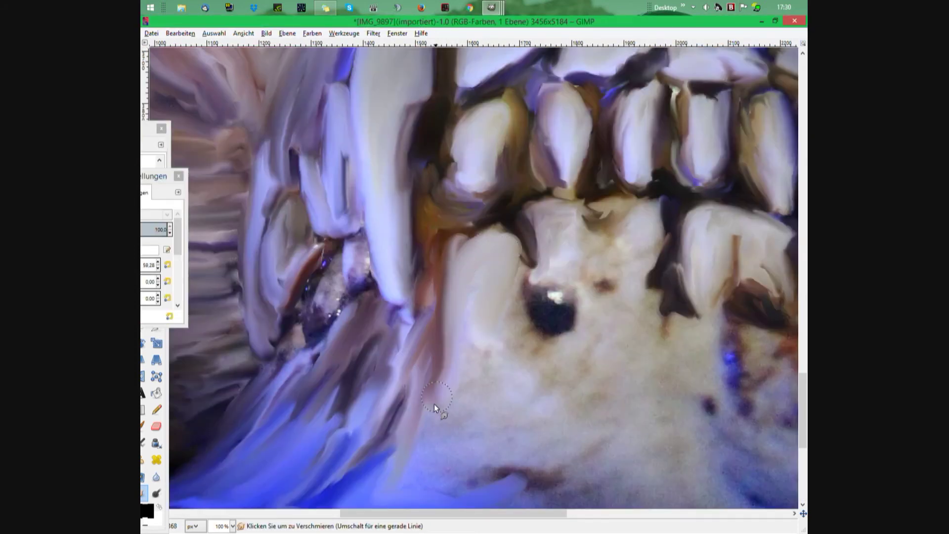
{"action": "mouse_move", "coordinate": [434, 407]}
{"action": "left_mouse_down"}
{"action": "mouse_move", "coordinate": [547, 276]}
{"action": "mouse_move", "coordinate": [527, 381]}
{"action": "mouse_move", "coordinate": [603, 372]}
{"action": "mouse_move", "coordinate": [722, 379]}
{"action": "left_mouse_up"}
{"action": "scroll", "coordinate": [722, 379], "scroll_direction": "down", "scroll_amount": 5}
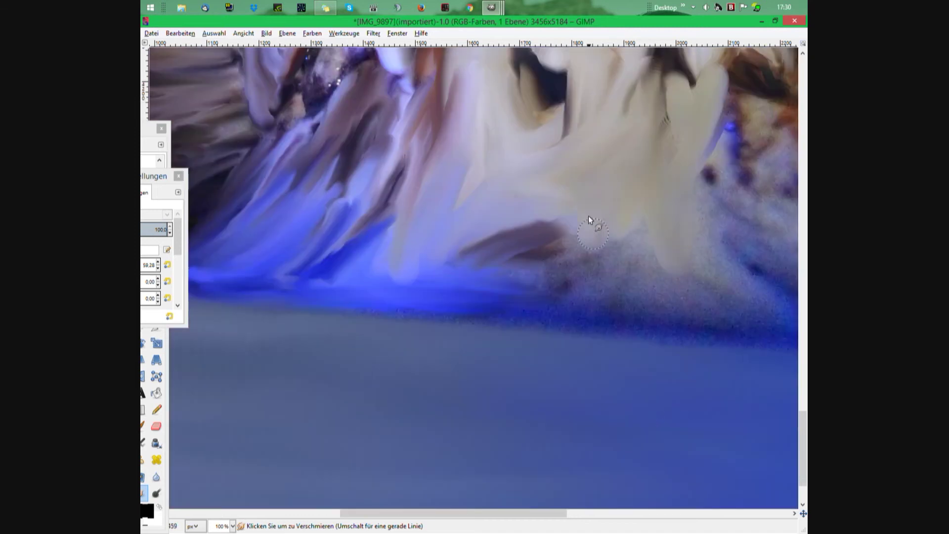
{"action": "mouse_move", "coordinate": [589, 216]}
{"action": "left_mouse_down"}
{"action": "mouse_move", "coordinate": [587, 293]}
{"action": "mouse_move", "coordinate": [771, 322]}
{"action": "left_mouse_up"}
- Smudge the jaw's side into pale streaks, moving Tool Options aside to see the painting
{"action": "left_click_drag", "start_coordinate": [500, 514], "coordinate": [574, 514]}
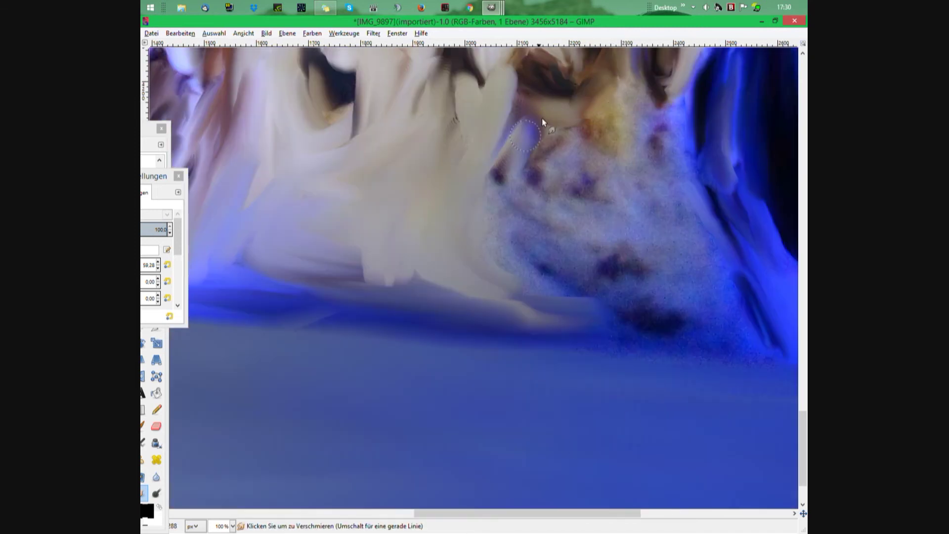
{"action": "mouse_move", "coordinate": [542, 118]}
{"action": "left_mouse_down"}
{"action": "mouse_move", "coordinate": [508, 229]}
{"action": "mouse_move", "coordinate": [653, 244]}
{"action": "mouse_move", "coordinate": [681, 273]}
{"action": "mouse_move", "coordinate": [556, 298]}
{"action": "mouse_move", "coordinate": [396, 265]}
{"action": "left_mouse_up"}
{"action": "scroll", "coordinate": [391, 197], "scroll_direction": "down", "scroll_amount": 3}
{"action": "scroll", "coordinate": [391, 197], "scroll_direction": "up", "scroll_amount": 4}
{"action": "left_click_drag", "start_coordinate": [153, 176], "coordinate": [698, 105]}
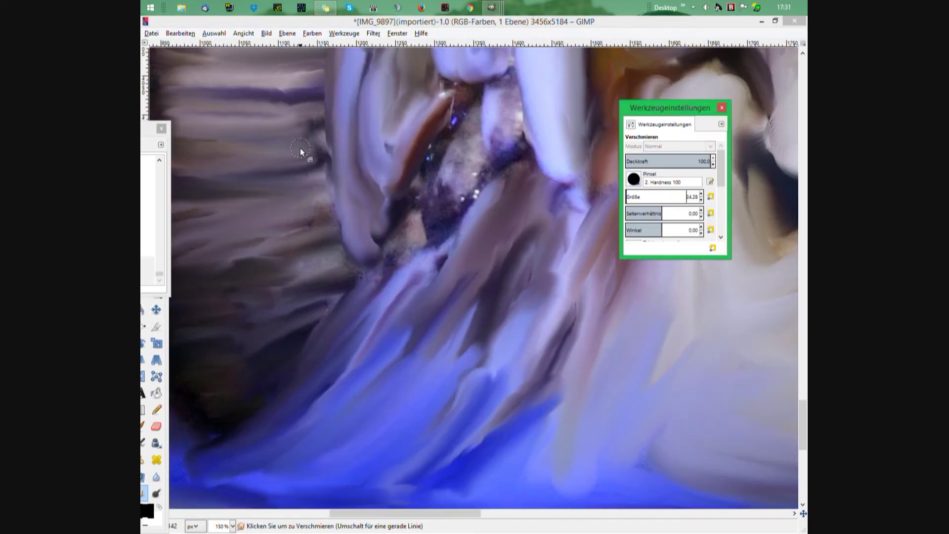
{"action": "mouse_move", "coordinate": [443, 142]}
{"action": "left_mouse_down"}
{"action": "mouse_move", "coordinate": [495, 127]}
{"action": "mouse_move", "coordinate": [493, 238]}
{"action": "left_mouse_up"}
{"action": "scroll", "coordinate": [494, 242], "scroll_direction": "down", "scroll_amount": 3}
{"action": "scroll", "coordinate": [546, 204], "scroll_direction": "down", "scroll_amount": 4}
{"action": "scroll", "coordinate": [482, 376], "scroll_direction": "up", "scroll_amount": 4}
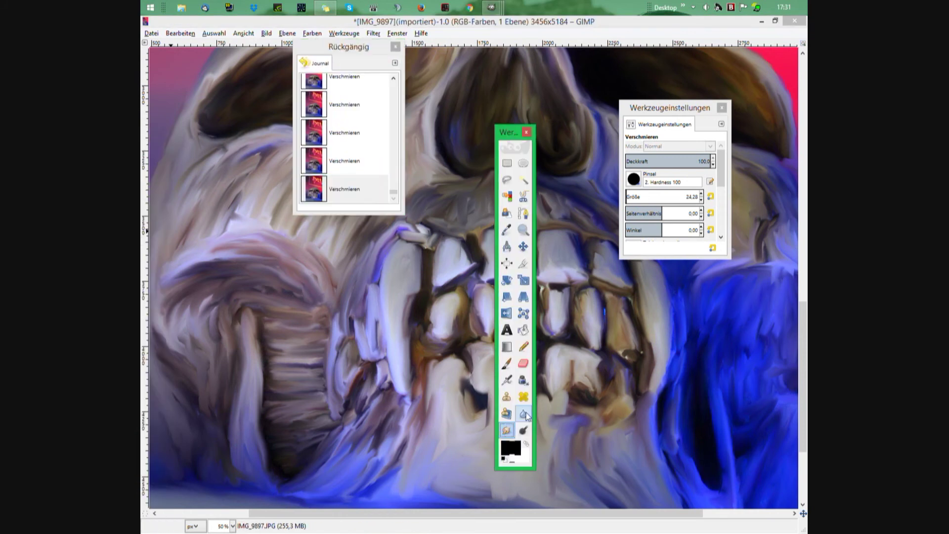
- Dodge the canine and upper teeth with a size 48.28 brush, then return to Smudge
{"action": "left_click", "coordinate": [523, 430]}
{"action": "left_click_drag", "start_coordinate": [509, 132], "coordinate": [631, 127]}
{"action": "scroll", "coordinate": [673, 198], "scroll_direction": "down", "scroll_amount": 3}
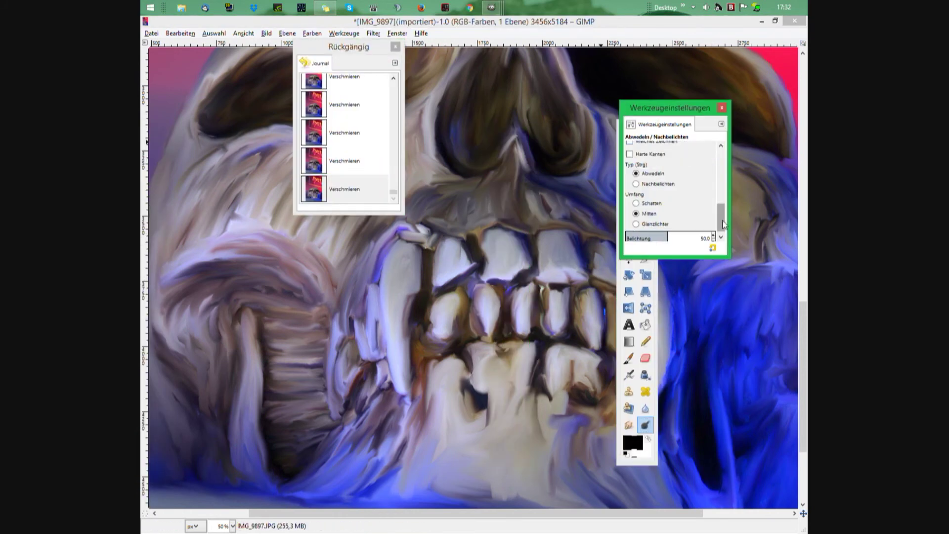
{"action": "scroll", "coordinate": [672, 197], "scroll_direction": "up", "scroll_amount": 3}
{"action": "mouse_move", "coordinate": [398, 380]}
{"action": "left_mouse_down"}
{"action": "mouse_move", "coordinate": [388, 313]}
{"action": "mouse_move", "coordinate": [445, 296]}
{"action": "mouse_move", "coordinate": [519, 301]}
{"action": "mouse_move", "coordinate": [615, 270]}
{"action": "left_mouse_up"}
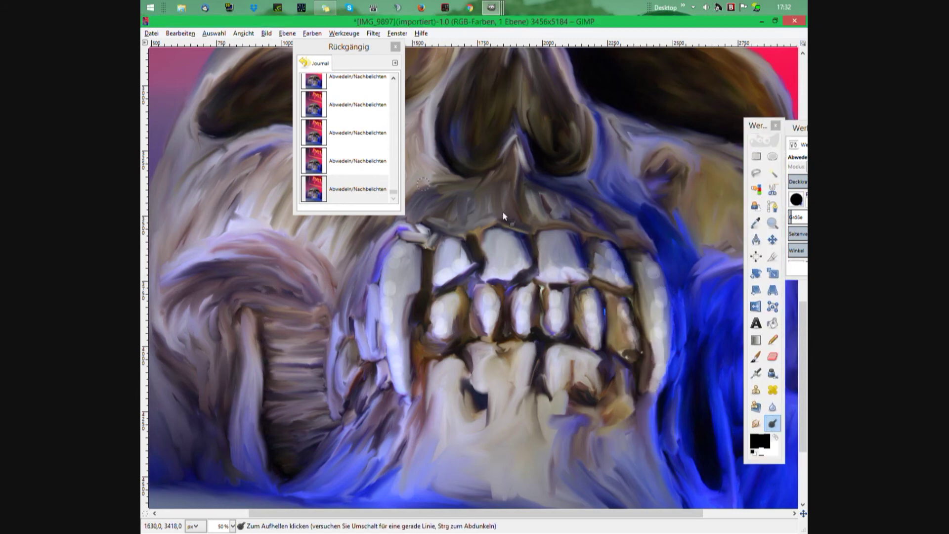
{"action": "key", "text": "s"}
{"action": "left_click_drag", "start_coordinate": [797, 127], "coordinate": [628, 125]}
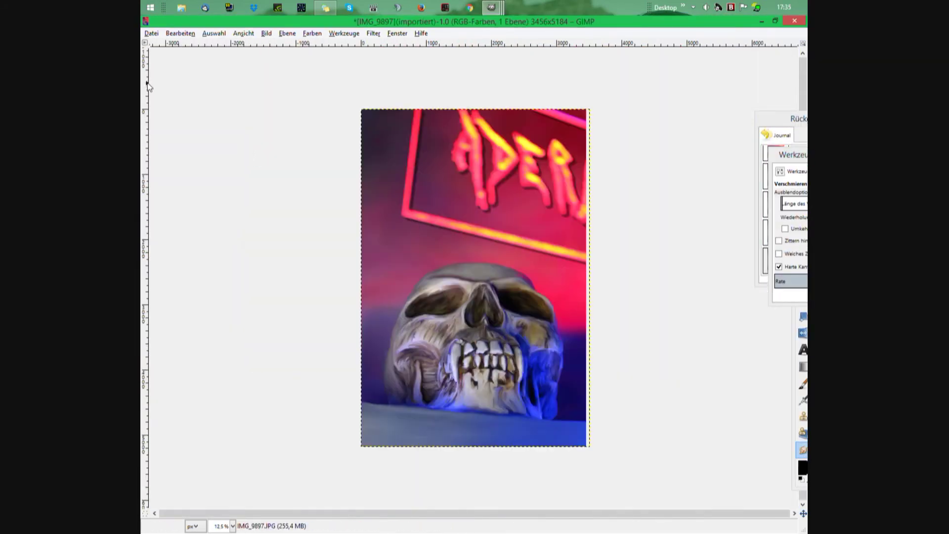
- Export the image to the Desktop as IMG_9897-1.JPG with JPEG quality 100
{"action": "left_click", "coordinate": [151, 33]}
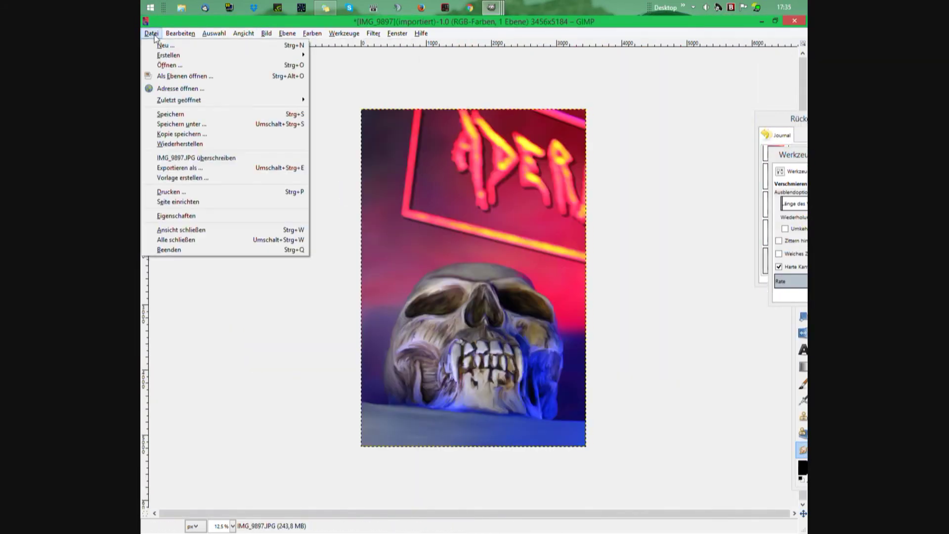
{"action": "left_click", "coordinate": [188, 161]}
{"action": "type", "text": "-1"}
{"action": "key", "text": "Return"}
{"action": "key", "text": "Escape"}
{"action": "key", "text": "BackSpace"}
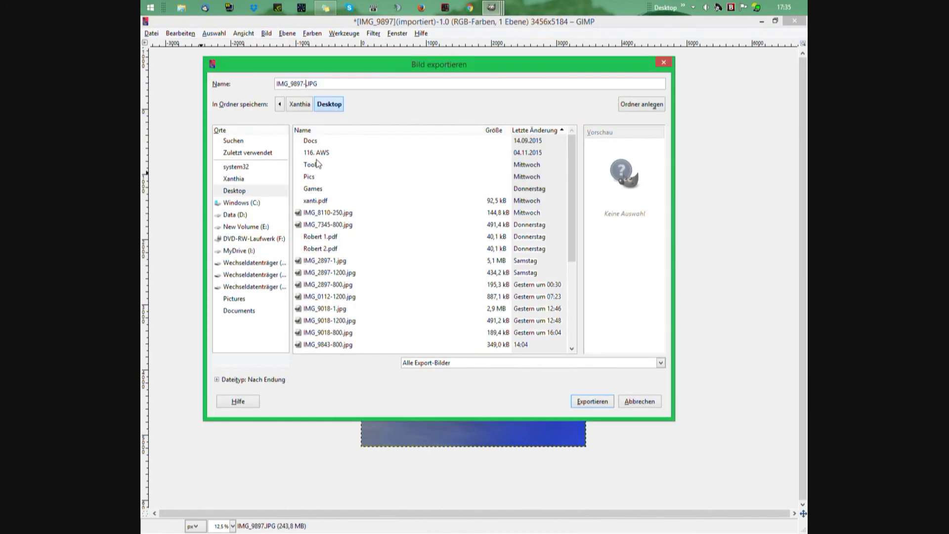
{"action": "left_click", "coordinate": [603, 402]}
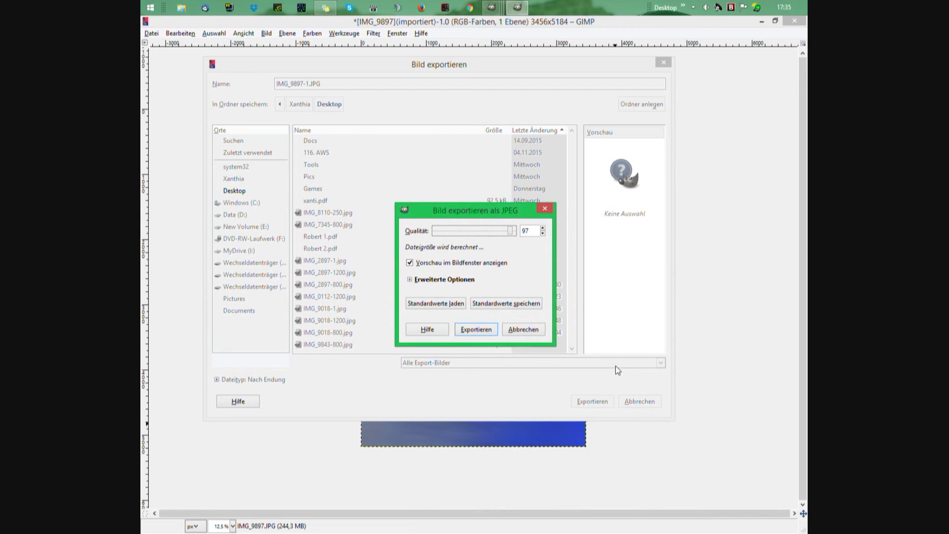
{"action": "left_click", "coordinate": [543, 229]}
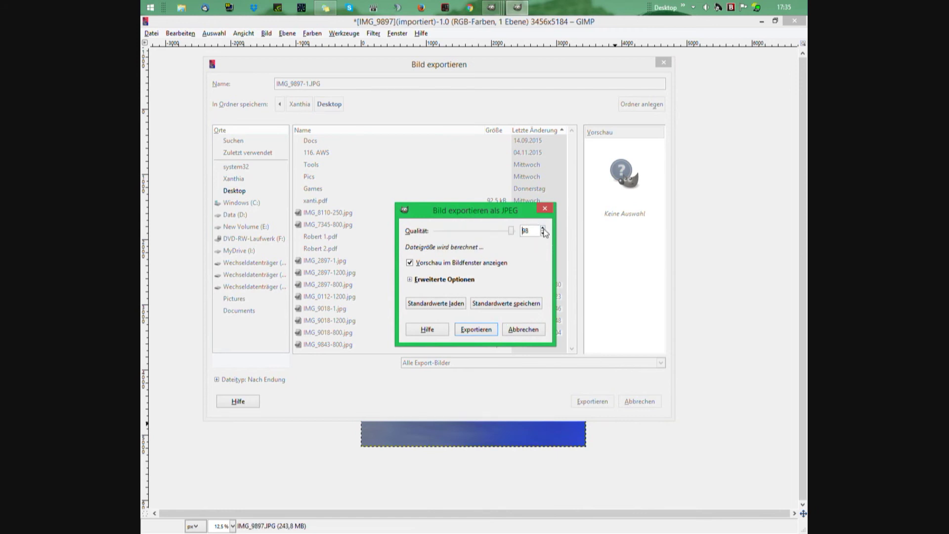
{"action": "left_click", "coordinate": [479, 331]}
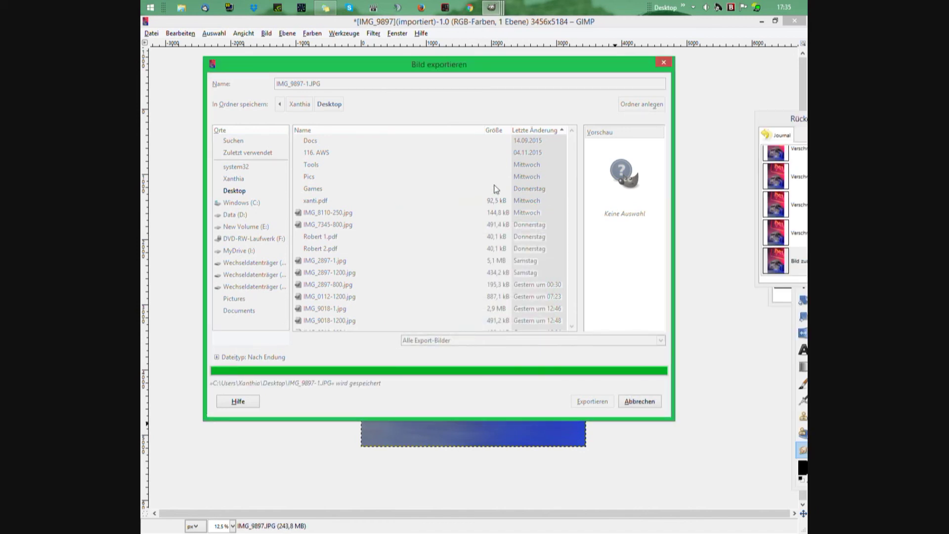
- Switch to CameraBag and load IMG_9897-1.JPG from the Desktop
{"action": "left_click", "coordinate": [446, 7]}
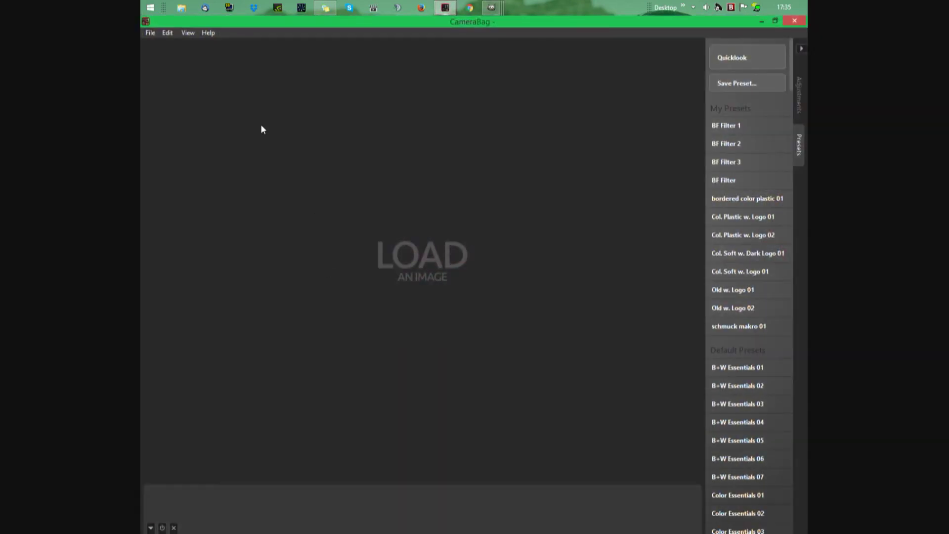
{"action": "left_click", "coordinate": [150, 33]}
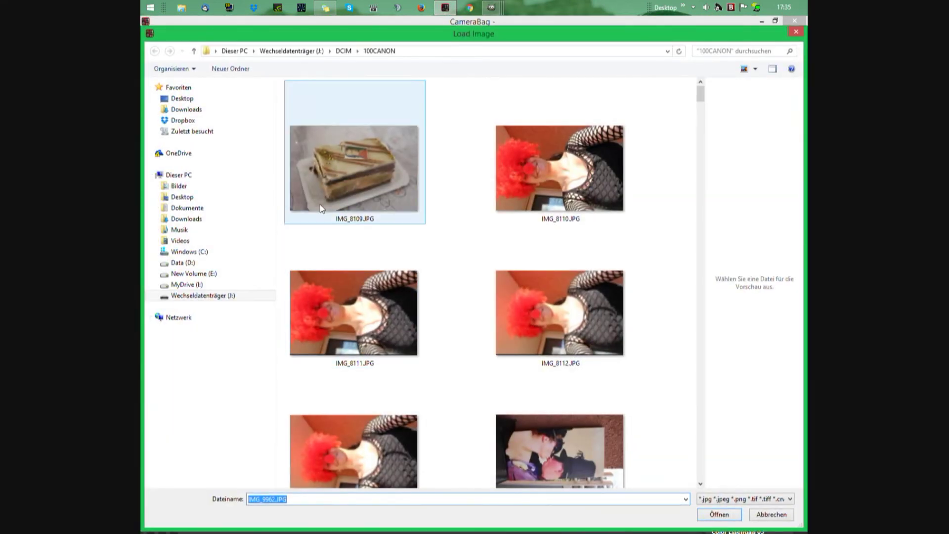
{"action": "left_click", "coordinate": [187, 98]}
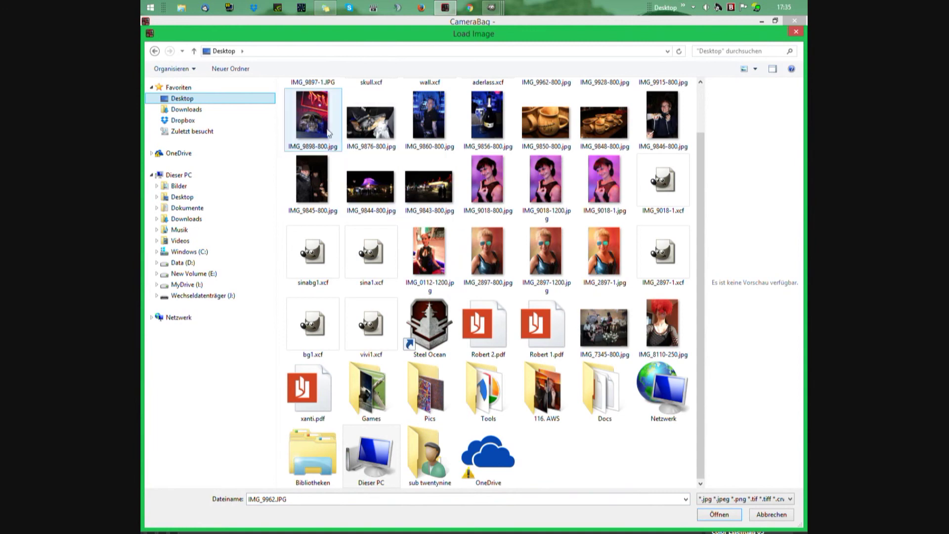
{"action": "left_click", "coordinate": [314, 118]}
{"action": "scroll", "coordinate": [594, 326], "scroll_direction": "up", "scroll_amount": 1}
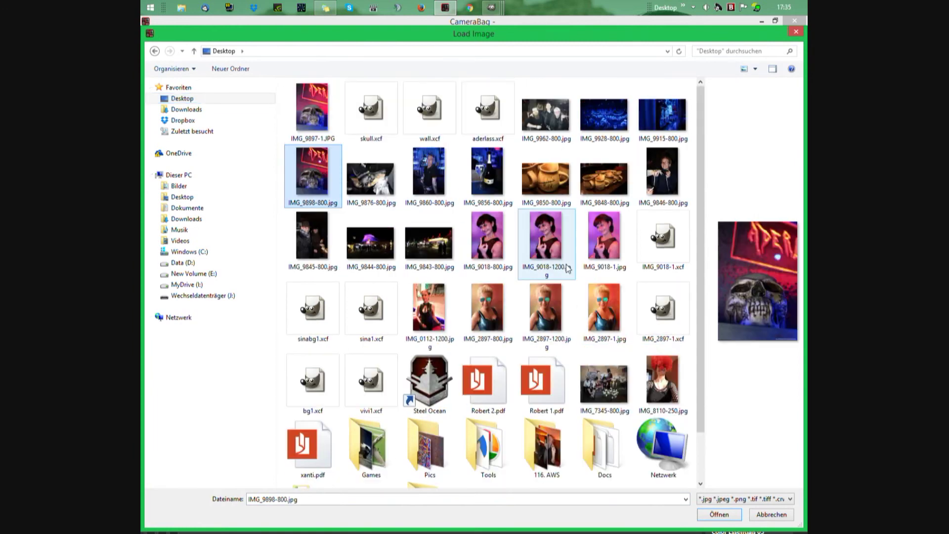
{"action": "left_click", "coordinate": [312, 112]}
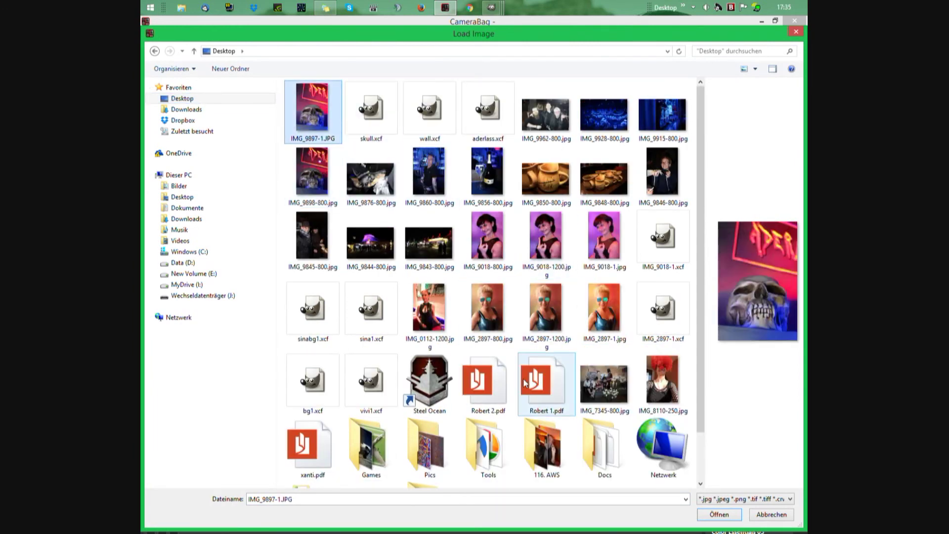
{"action": "left_click", "coordinate": [716, 515]}
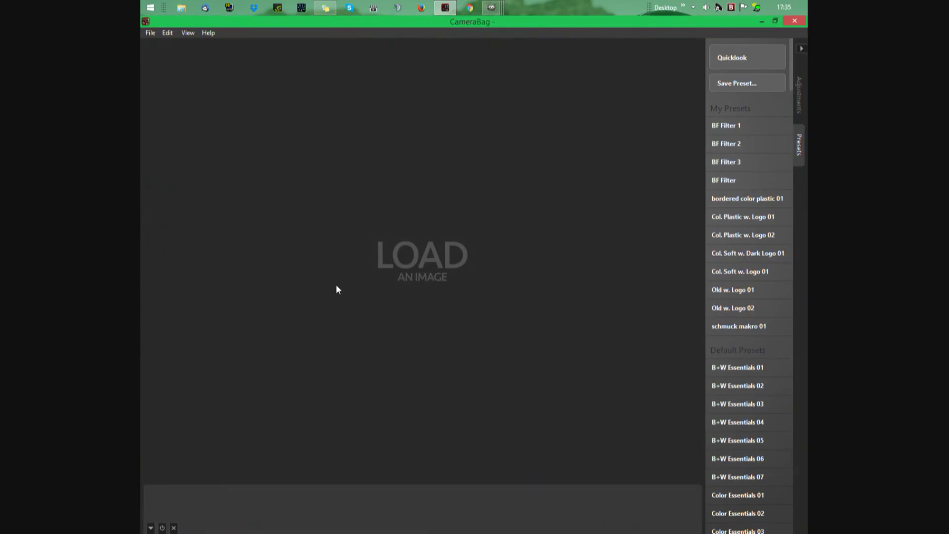
- Compare the BF Filter, bordered color plastic 01 and B+W Essentials presets, settling on BF Filter 3
{"action": "left_click", "coordinate": [731, 128]}
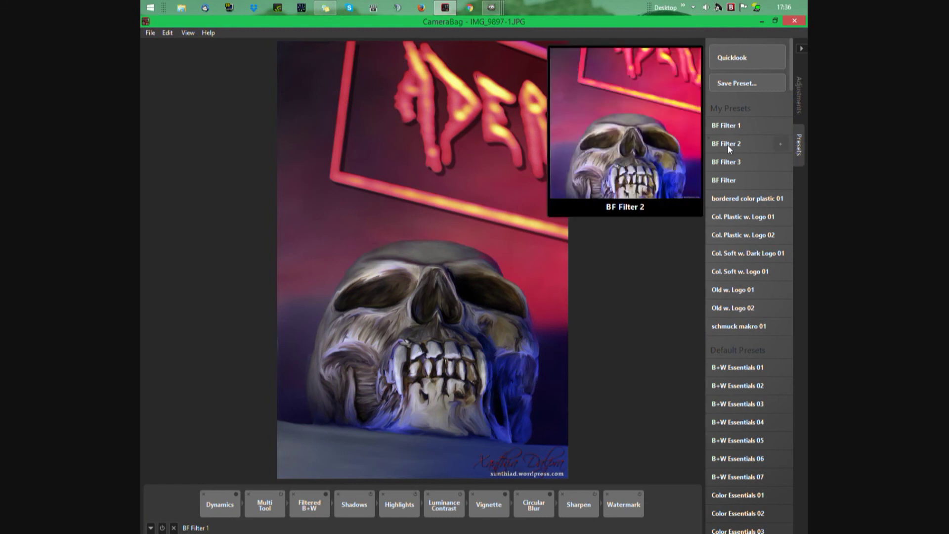
{"action": "left_click", "coordinate": [728, 145]}
{"action": "left_click", "coordinate": [728, 165]}
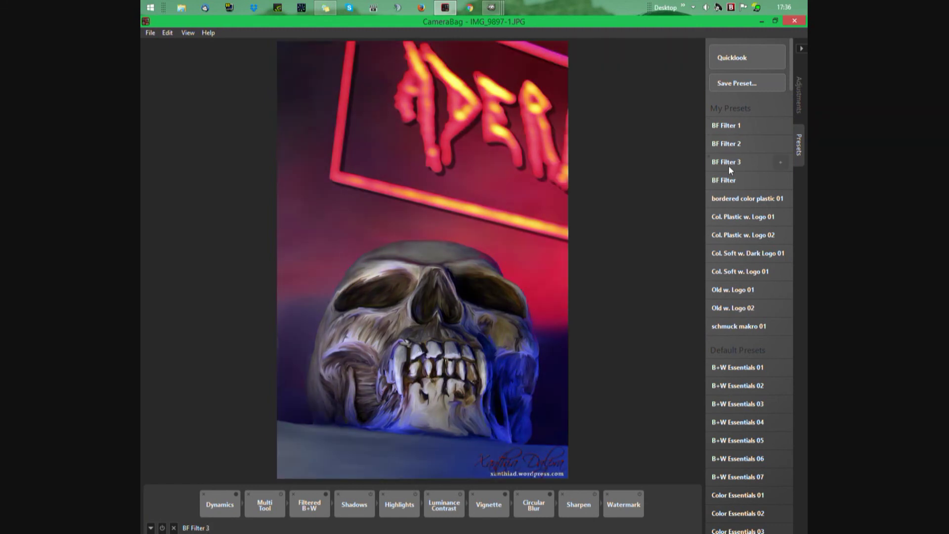
{"action": "left_click", "coordinate": [726, 182]}
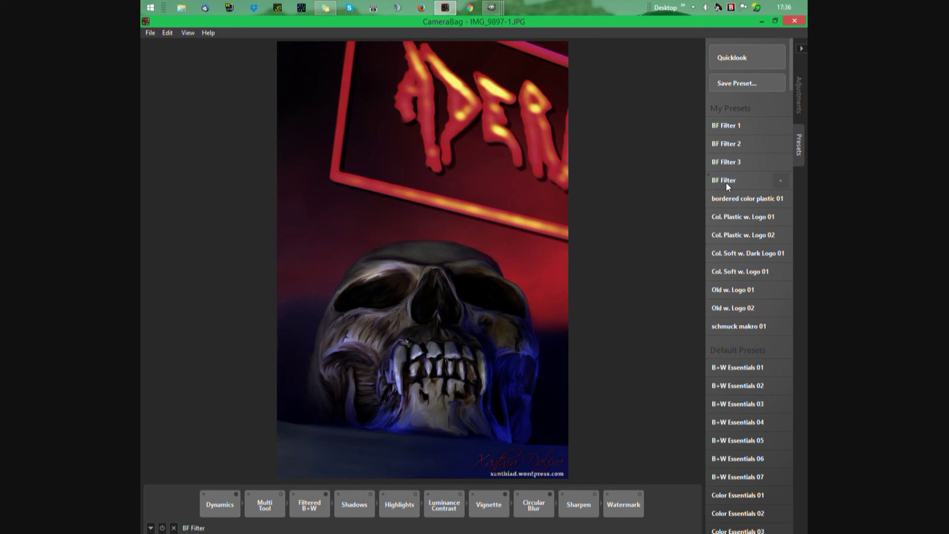
{"action": "mouse_move", "coordinate": [746, 199]}
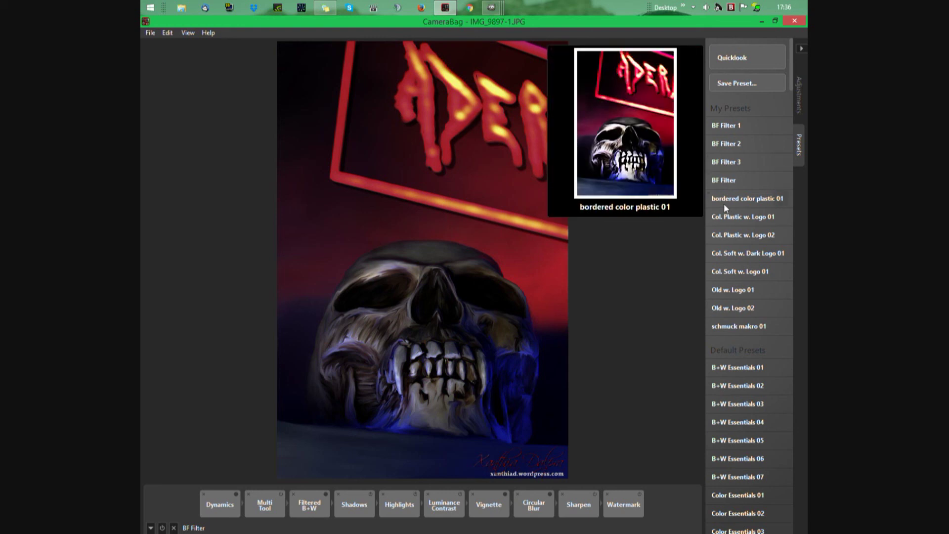
{"action": "left_click", "coordinate": [731, 197]}
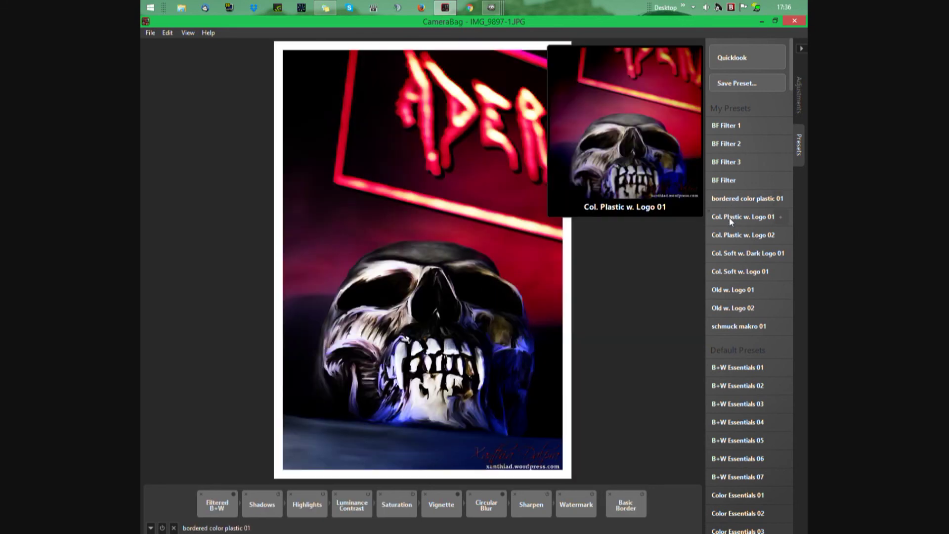
{"action": "left_click", "coordinate": [738, 366]}
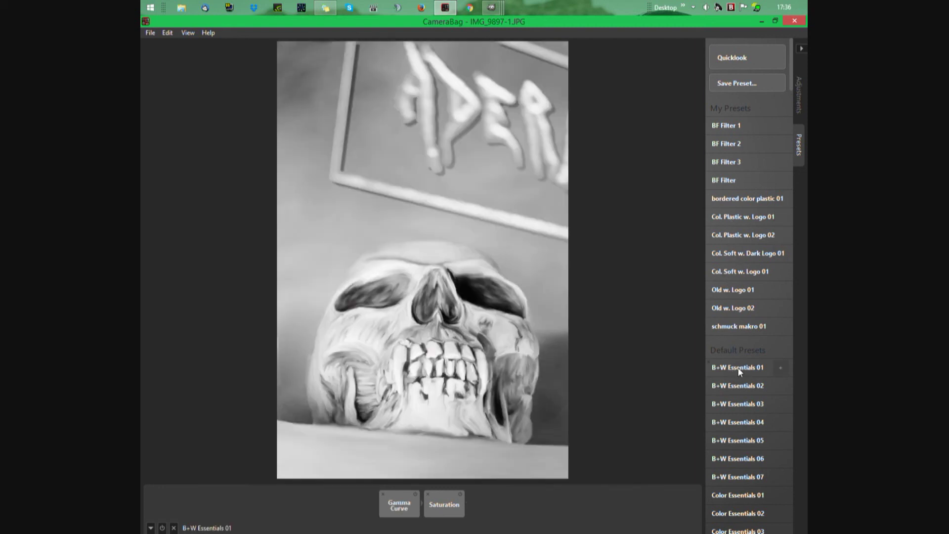
{"action": "left_click", "coordinate": [738, 394]}
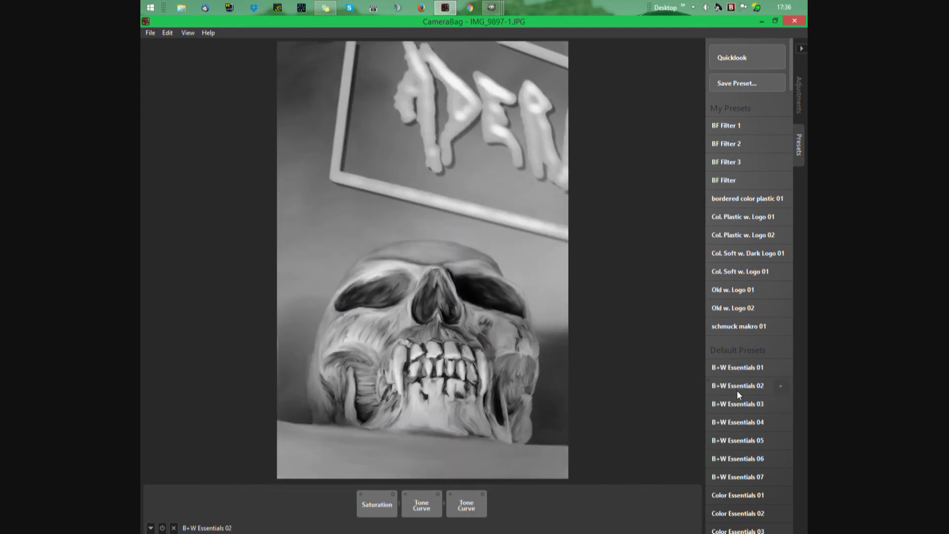
{"action": "scroll", "coordinate": [736, 390], "scroll_direction": "down", "scroll_amount": 1}
{"action": "scroll", "coordinate": [736, 390], "scroll_direction": "up", "scroll_amount": 1}
{"action": "left_click", "coordinate": [727, 163]}
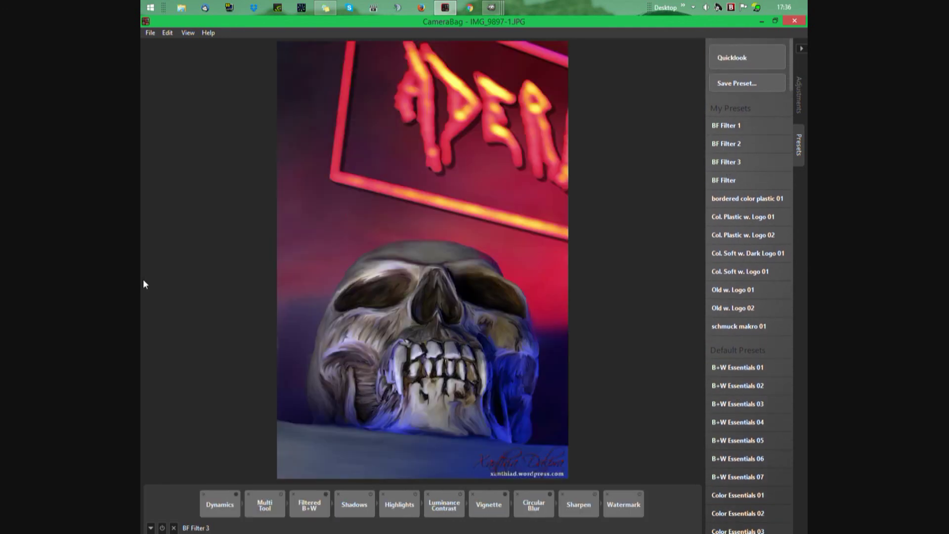
- Save as an 800×1200 JPEG, starting to rename the file IMG_9897-1200.jpg
{"action": "left_click", "coordinate": [148, 33]}
{"action": "left_click", "coordinate": [161, 55]}
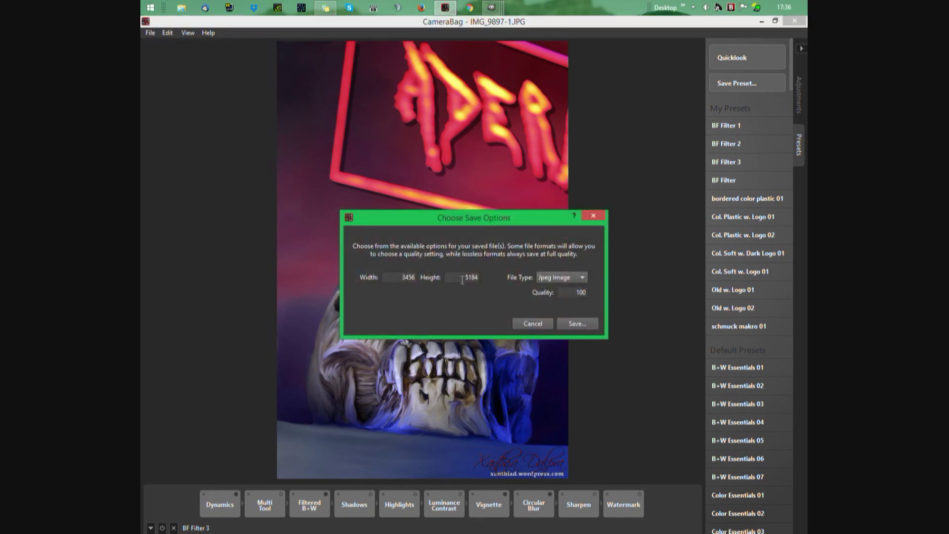
{"action": "type", "text": "1200"}
{"action": "left_click", "coordinate": [577, 324]}
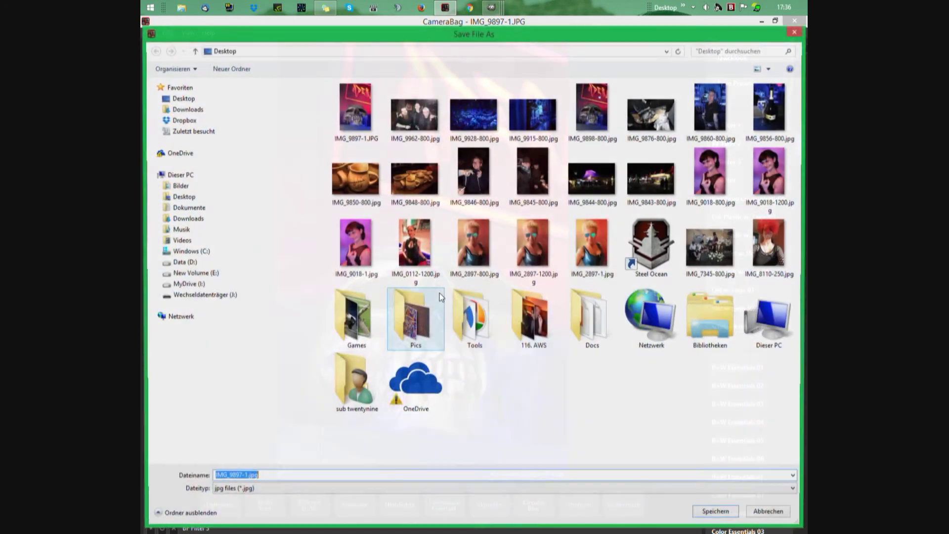
{"action": "left_click", "coordinate": [245, 477]}
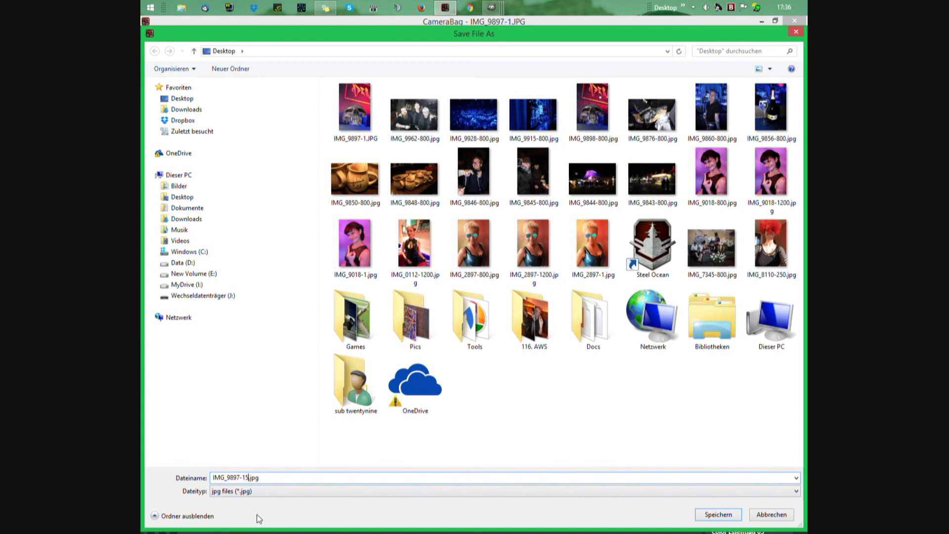